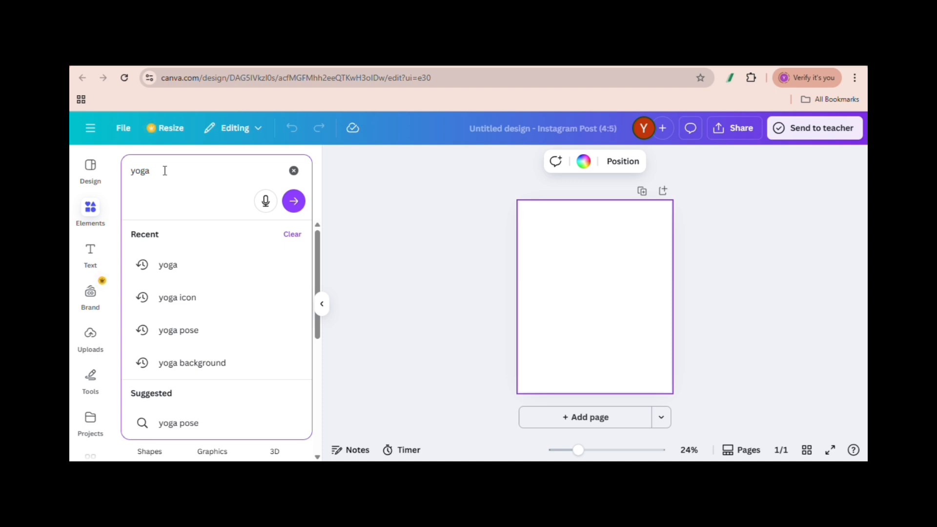
Search the photos for "yoga pose", add the vertical photo of the woman stretching outdoors, and scale it down.
left_click(199, 331)
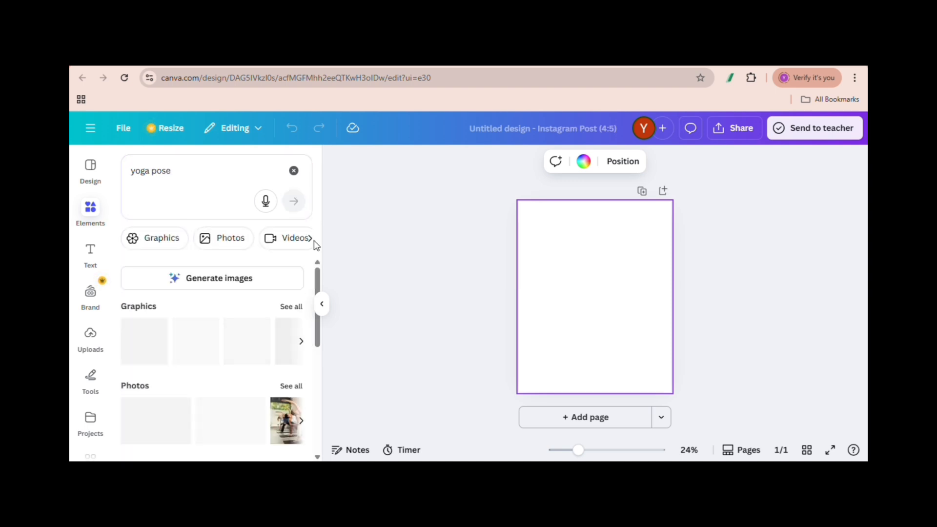
left_click(291, 387)
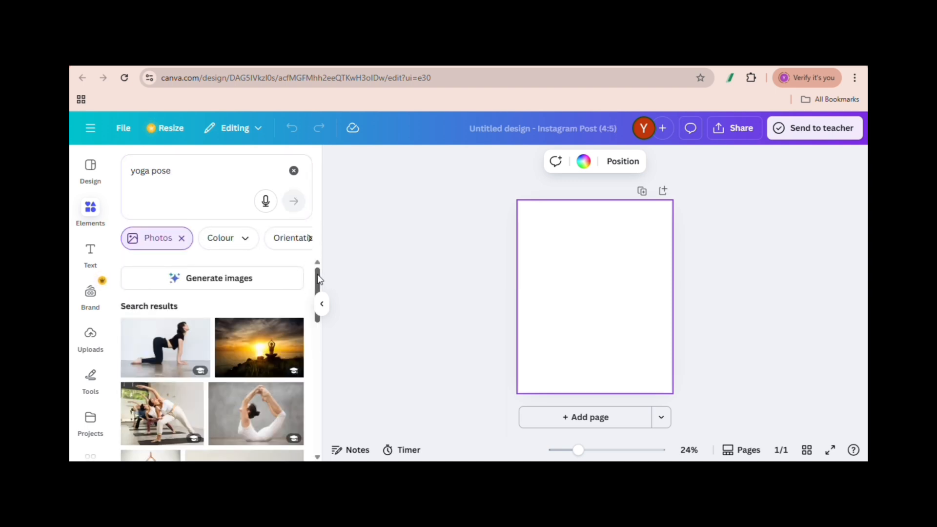
left_click_drag(320, 300, 317, 417)
left_click(275, 303)
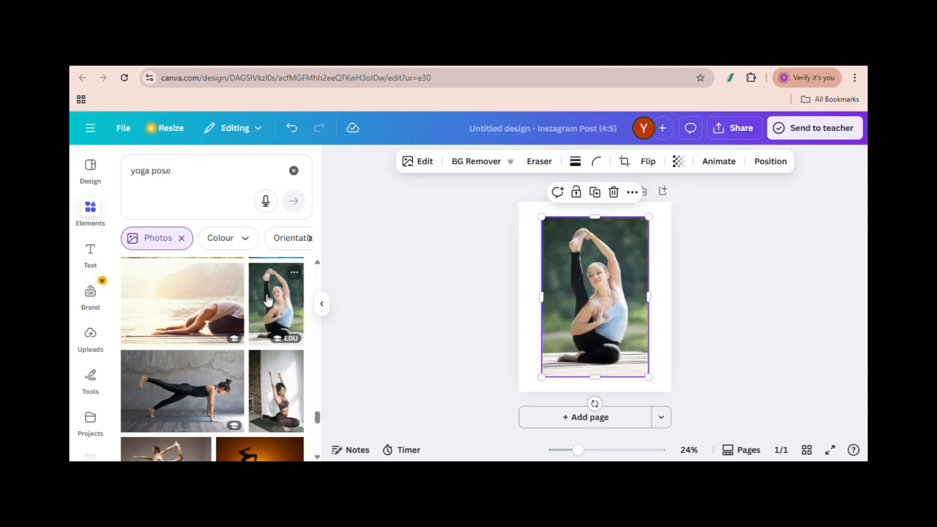
left_click_drag(642, 367, 617, 330)
left_click(562, 341)
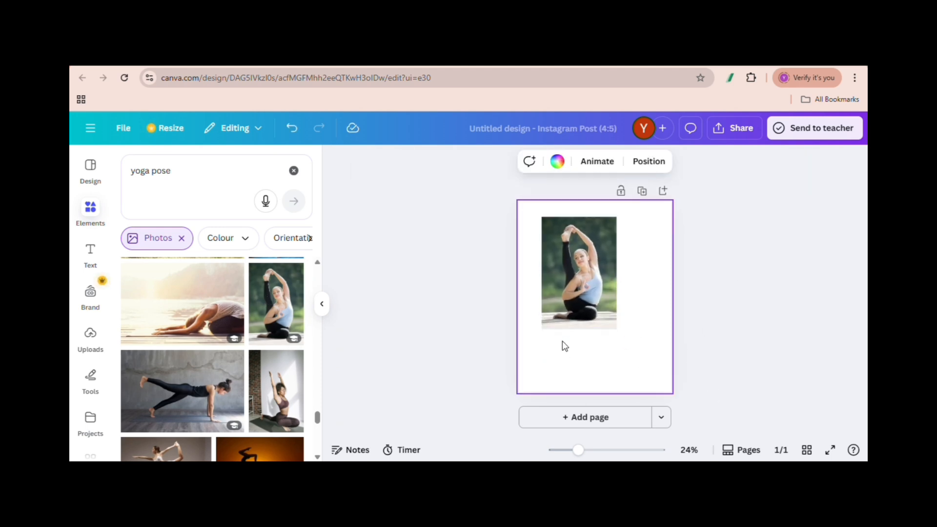
Search the elements for "mobile frame", limit the results to frames, and add a phone frame.
left_click(294, 170)
left_click(140, 172)
type("mobile")
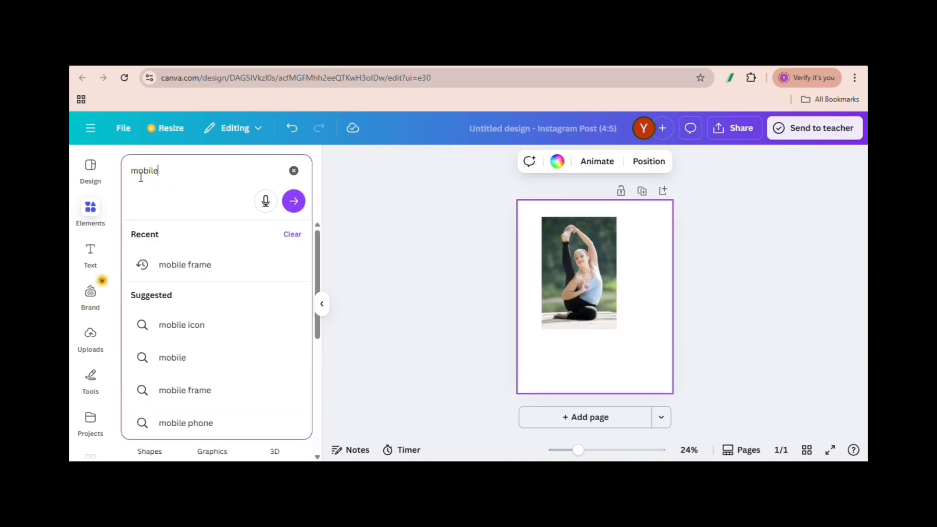
left_click(204, 267)
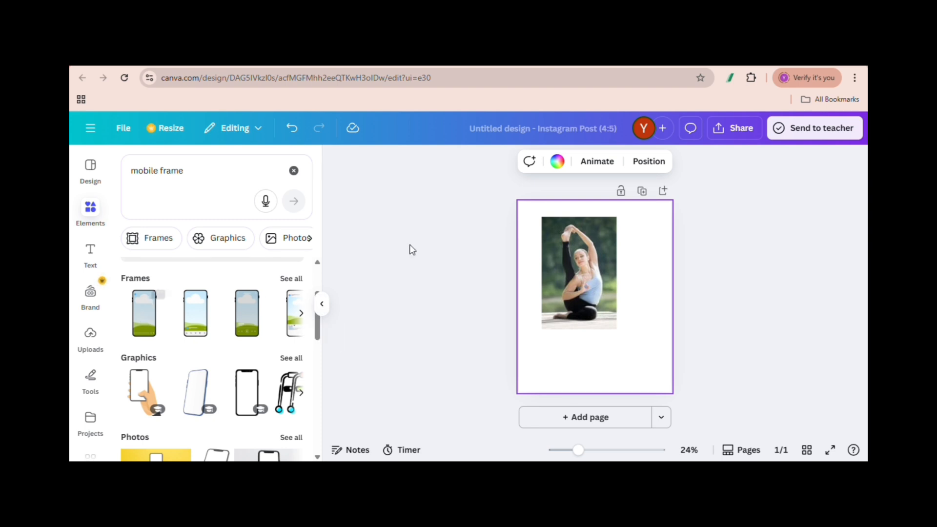
left_click(151, 237)
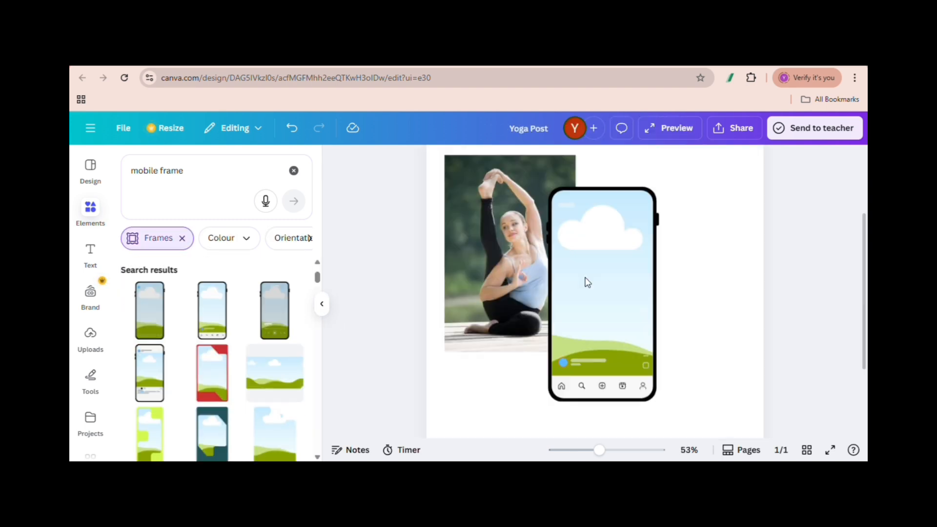
Place the phone frame on the right half of the page and fill it with the yoga photo.
left_click_drag(584, 278, 632, 248)
scroll(673, 335, "up", 3)
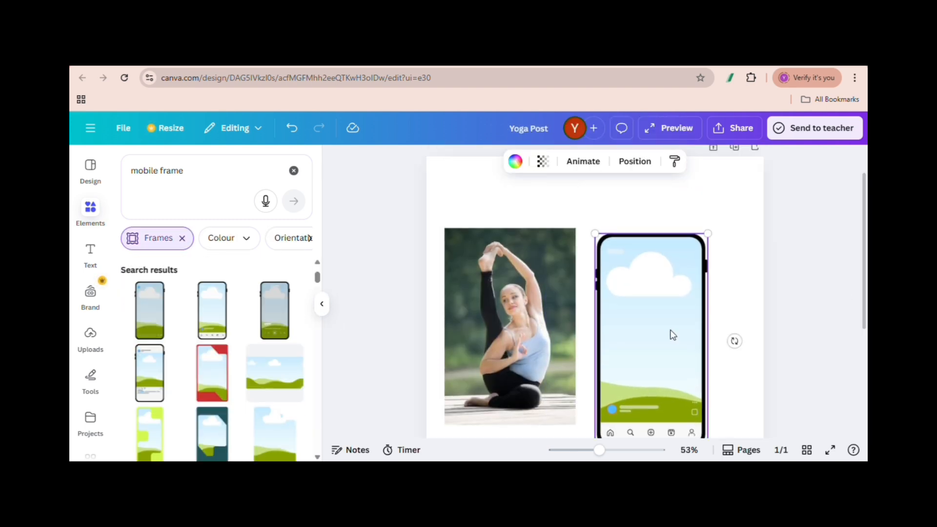
left_click_drag(671, 332, 712, 293)
left_click_drag(530, 319, 739, 305)
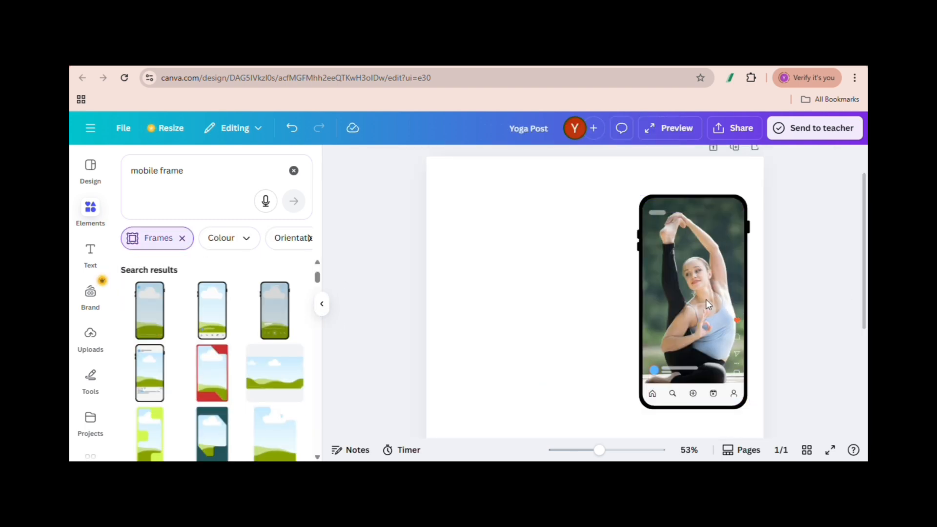
scroll(317, 282, "down", 3)
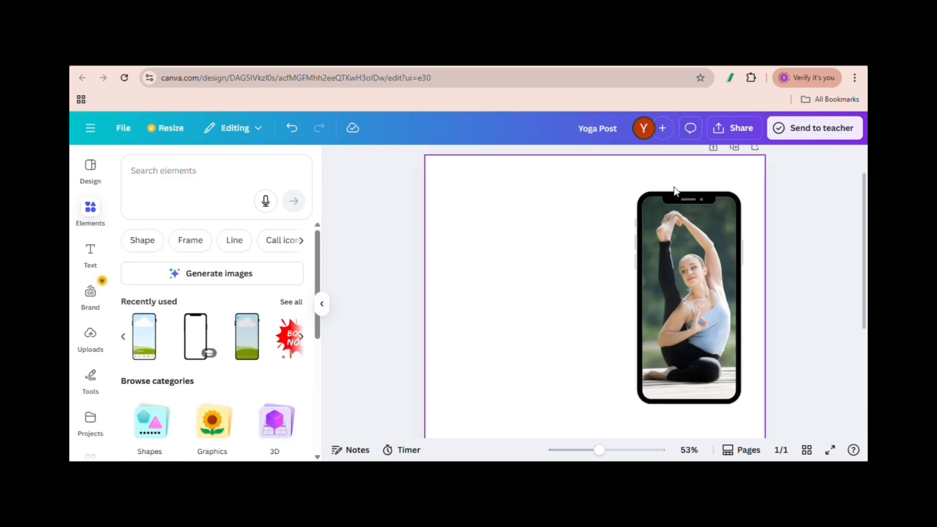
Crop the photo inside the phone frame, enlarging and shifting it so the woman fills the phone screen.
left_click(690, 297)
double_click(690, 297)
left_click_drag(613, 370, 586, 411)
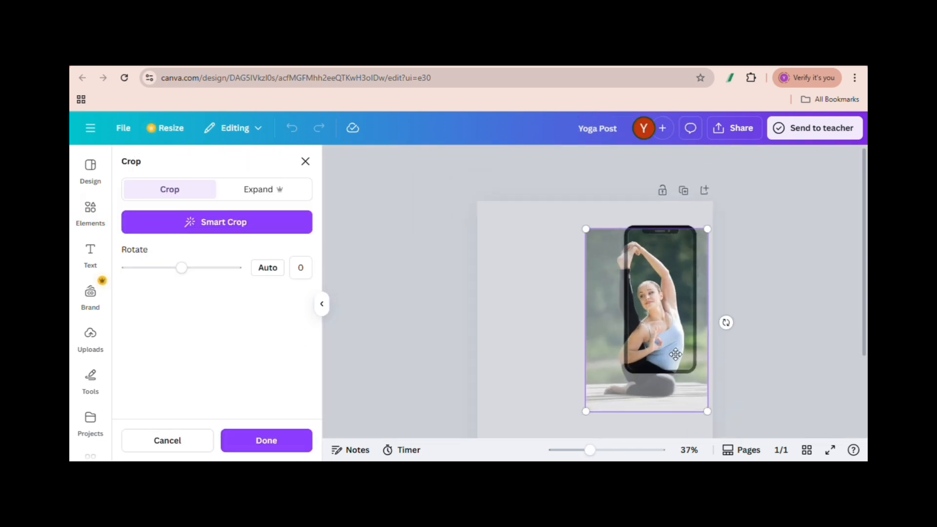
left_click_drag(651, 332, 662, 299)
left_click_drag(598, 379, 592, 384)
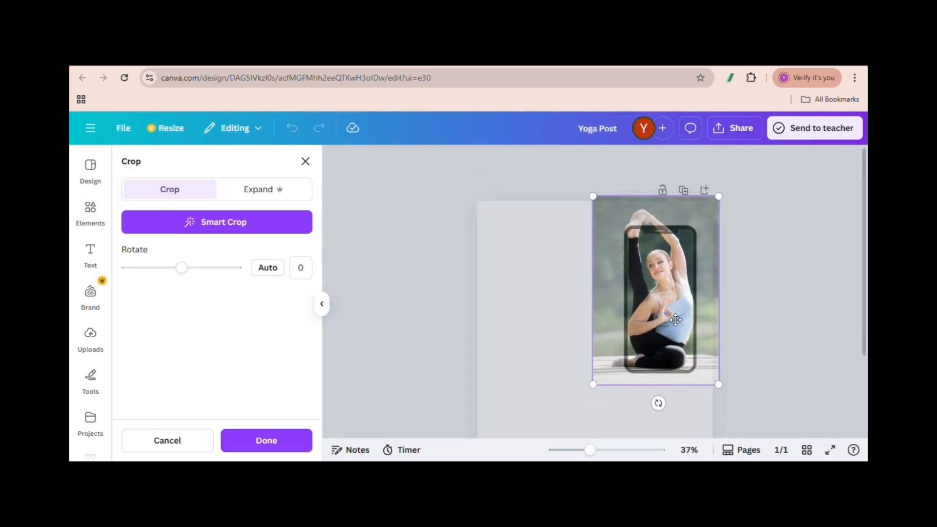
left_click_drag(683, 238, 683, 231)
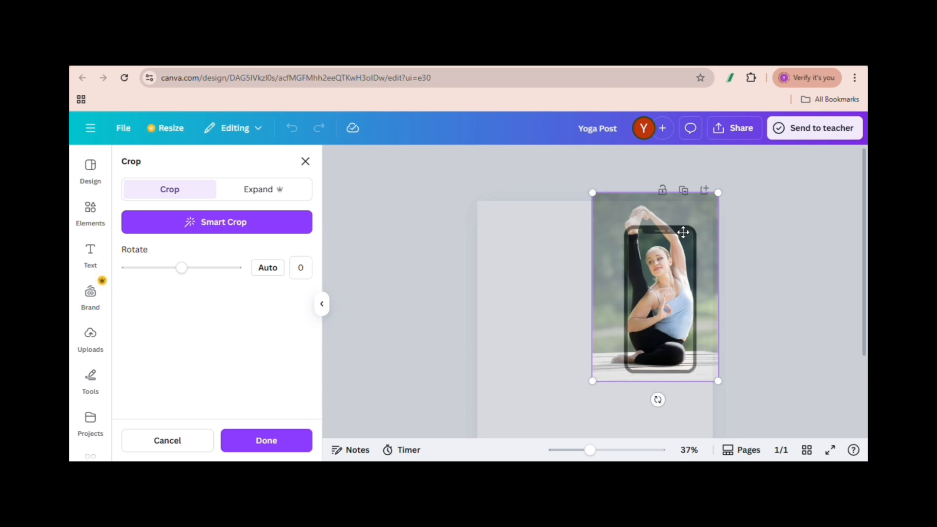
left_click(398, 211)
left_click(640, 202)
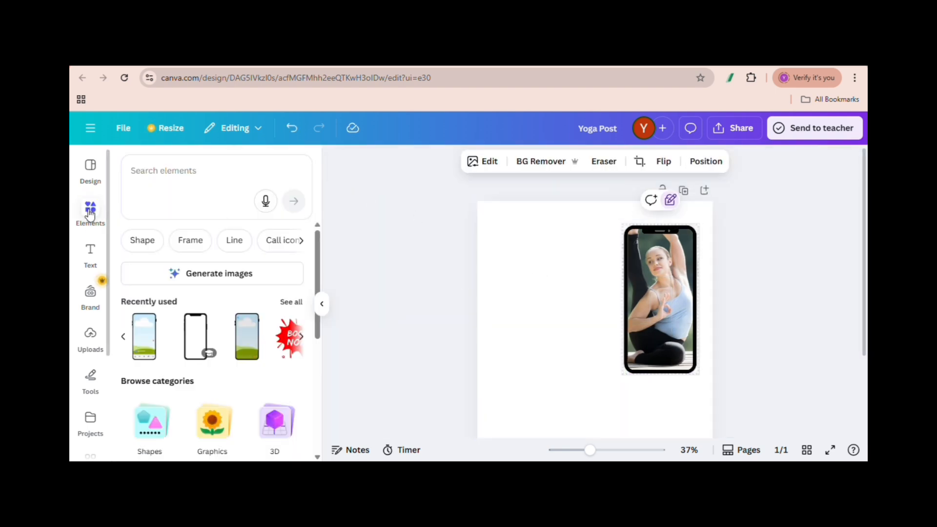
Add a second copy of the yoga photo, scale it down, and remove its background.
left_click(291, 301)
left_click(142, 219)
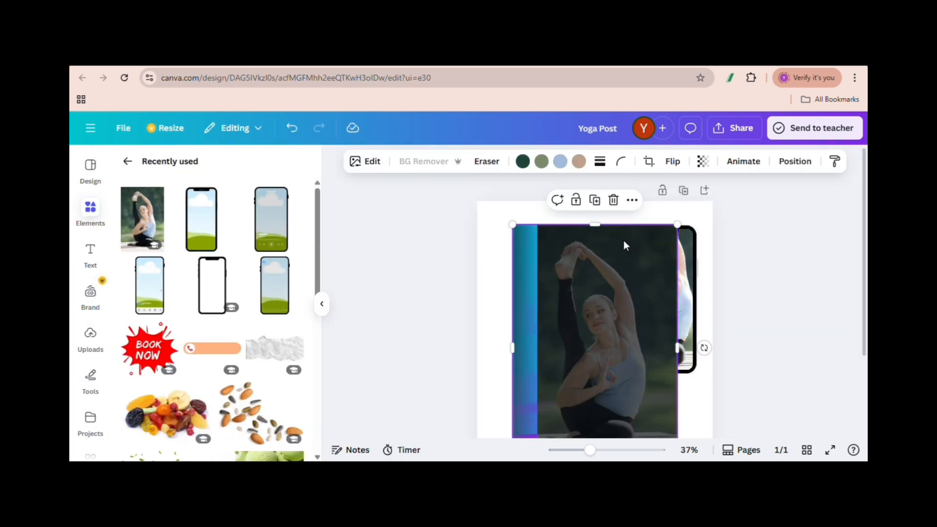
left_click_drag(513, 225, 538, 261)
left_click_drag(590, 341, 547, 293)
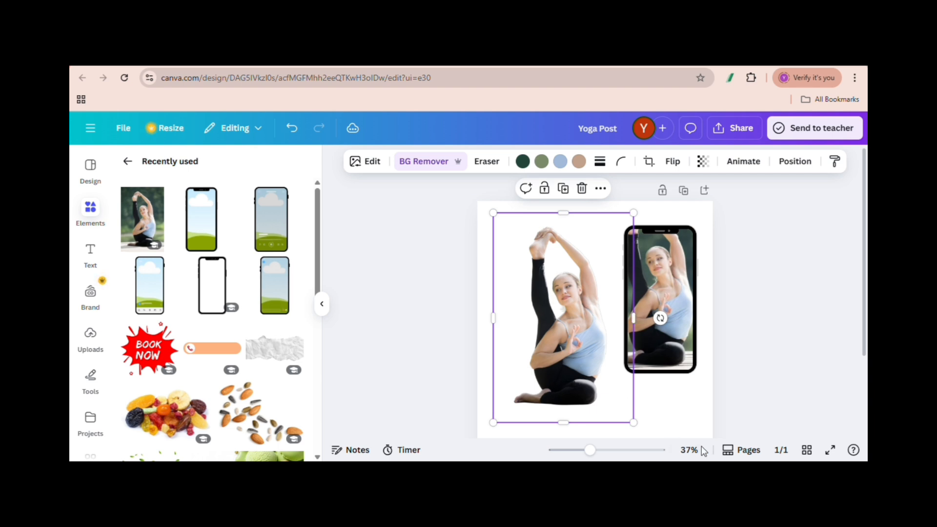
Enlarge the woman cutout and move it over the matching photo in the phone frame.
left_click_drag(571, 328, 611, 302)
left_click_drag(598, 334, 604, 364)
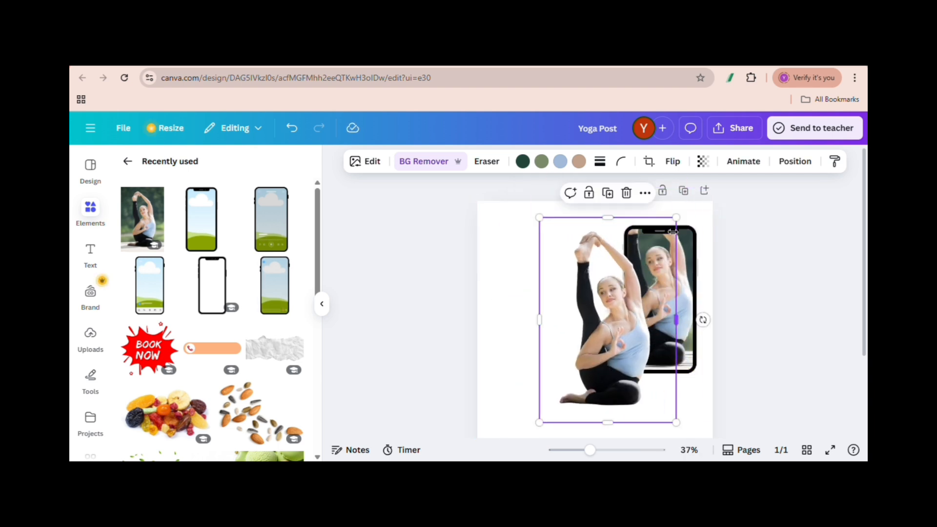
left_click_drag(675, 218, 698, 184)
left_click_drag(565, 335, 598, 327)
left_click_drag(574, 176, 577, 182)
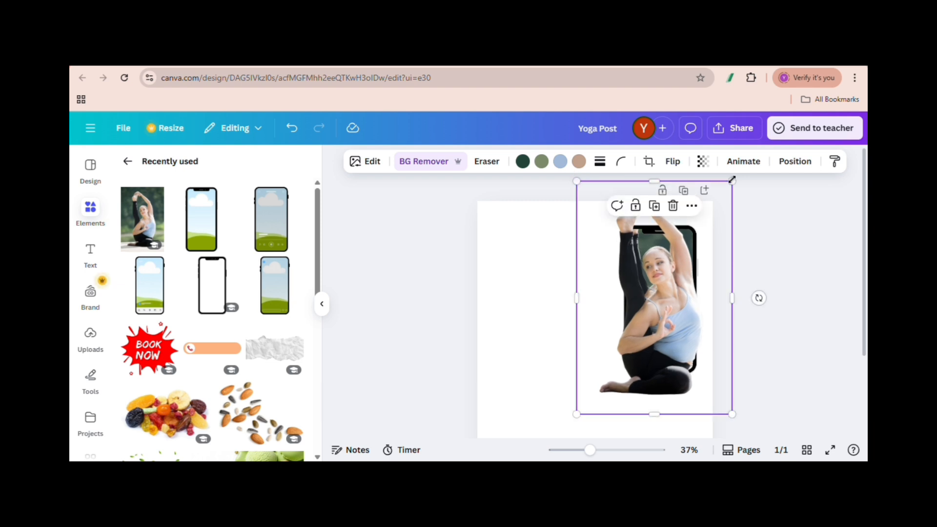
Fine-tune the cutout's size and position until it lines up with the woman in the framed photo.
left_click_drag(581, 415, 584, 402)
left_click_drag(731, 181, 730, 186)
left_click_drag(583, 404, 579, 410)
left_click_drag(733, 184, 729, 192)
left_click_drag(666, 396, 669, 387)
left_click_drag(581, 180, 583, 183)
scroll(634, 239, "up", 1)
left_click_drag(751, 172, 749, 175)
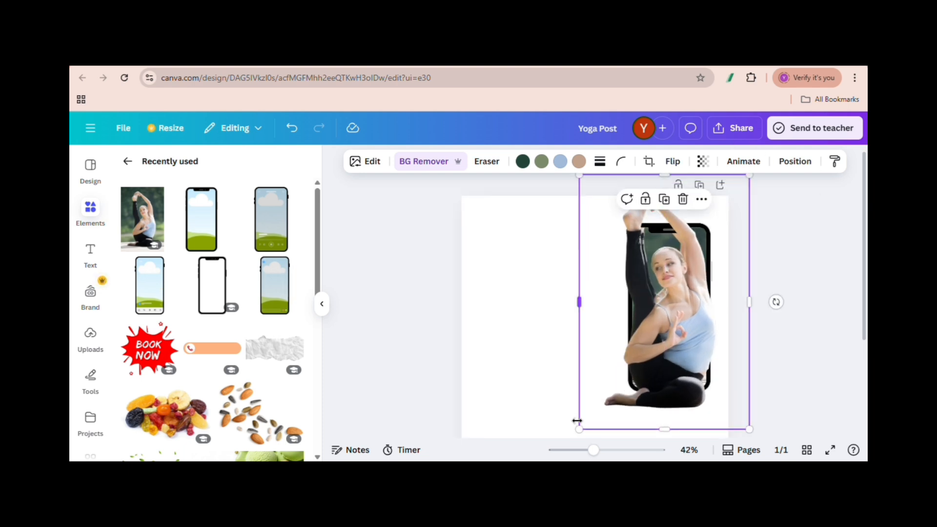
left_click_drag(579, 429, 583, 424)
left_click_drag(749, 423, 734, 410)
left_click_drag(582, 176, 591, 187)
left_click_drag(736, 405, 734, 400)
left_click(749, 236)
left_click(605, 266)
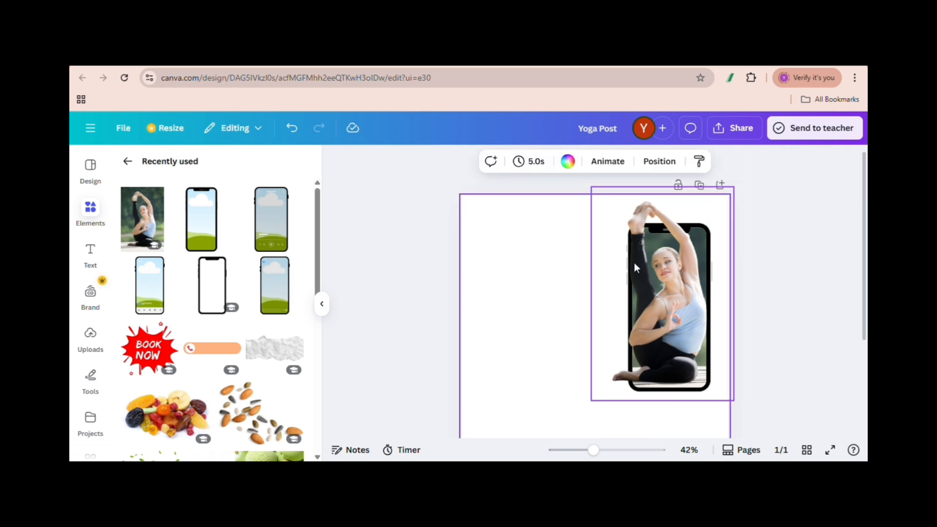
Select the woman cutout and phone frame layers together and group them.
left_click(636, 268)
left_click(795, 161)
left_click(605, 266)
left_click(218, 262)
left_click(217, 300, "shift")
left_click(625, 209)
mouse_move(593, 302)
left_mouse_down()
mouse_move(592, 349)
mouse_move(587, 313)
left_mouse_up()
left_click(306, 161)
left_click_drag(593, 450, 578, 450)
left_click_drag(642, 267, 643, 290)
left_click(764, 273)
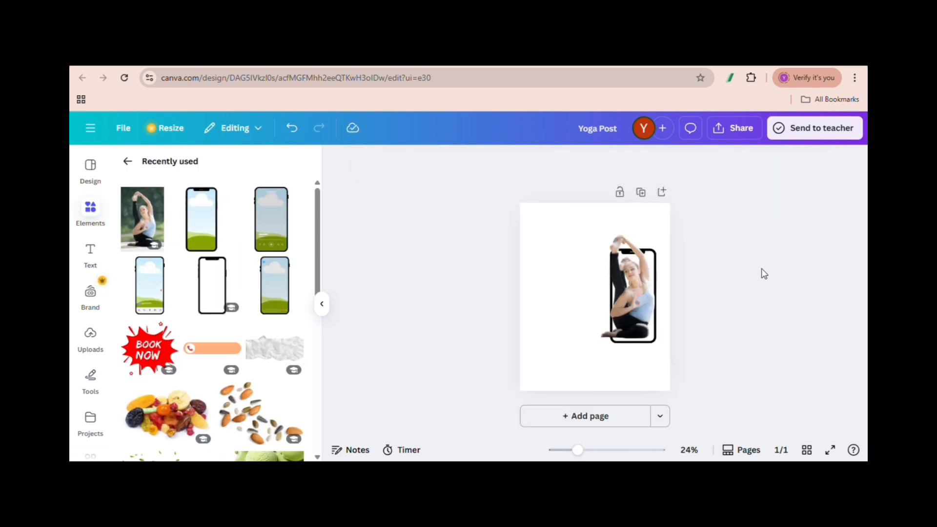
key("ctrl+z")
Move the grouped cutout and phone frame slightly lower on the page.
left_click_drag(655, 211, 655, 227)
left_click(708, 312)
left_click_drag(578, 449, 586, 448)
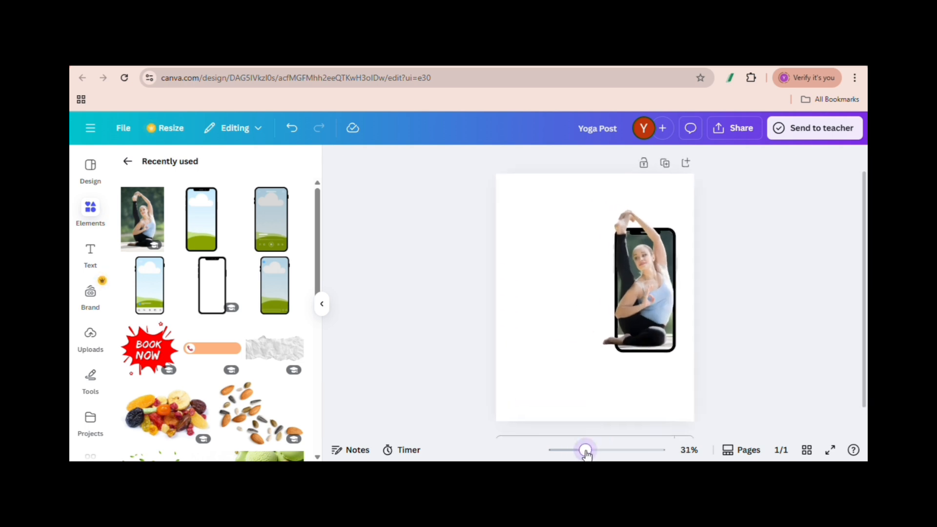
Search the elements for "dark blue background".
left_click(536, 380)
left_click(127, 161)
left_click(203, 180)
type("blue")
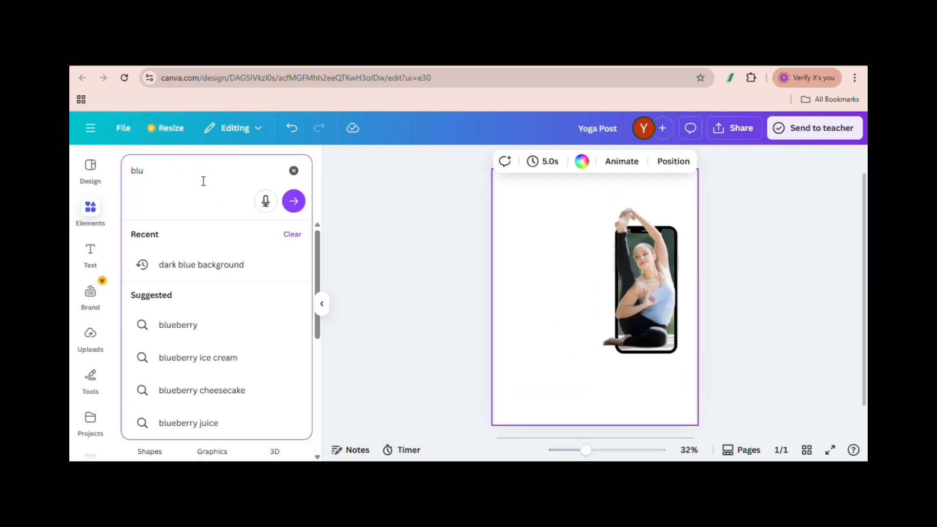
left_click(224, 271)
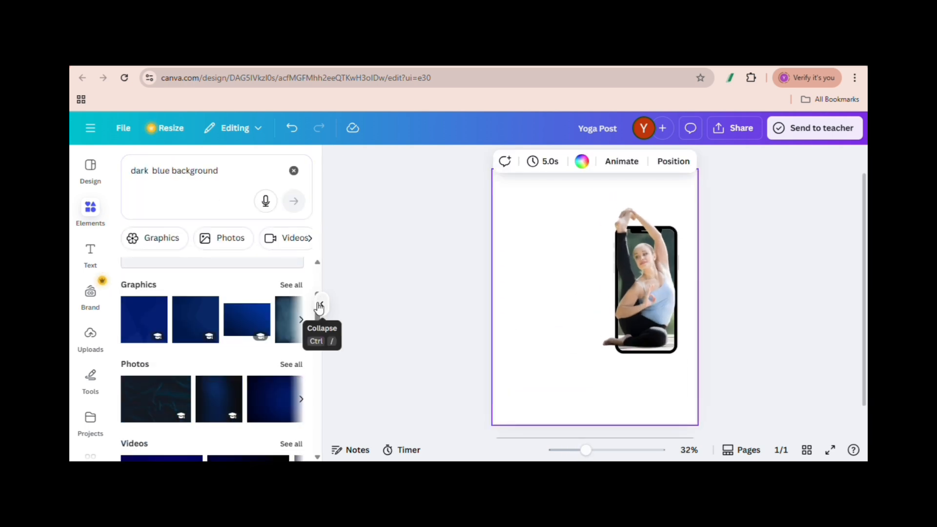
Scale the woman cutout down slightly to match the photo in the phone frame.
left_click(647, 341)
mouse_move(586, 360)
left_mouse_down()
mouse_move(555, 378)
mouse_move(588, 357)
left_mouse_up()
left_click(498, 253)
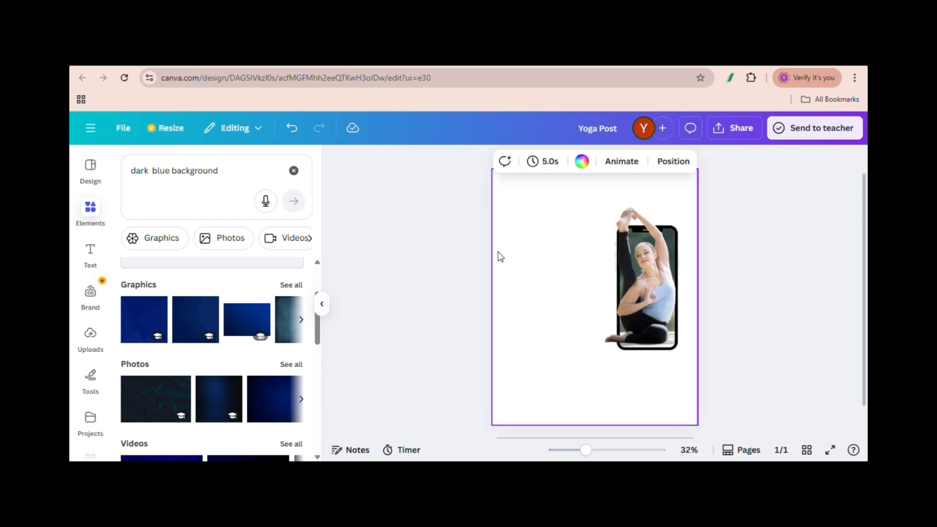
Apply a Glow shadow to the woman cutout with colour #FFFFFF and size 21.
left_click(619, 315)
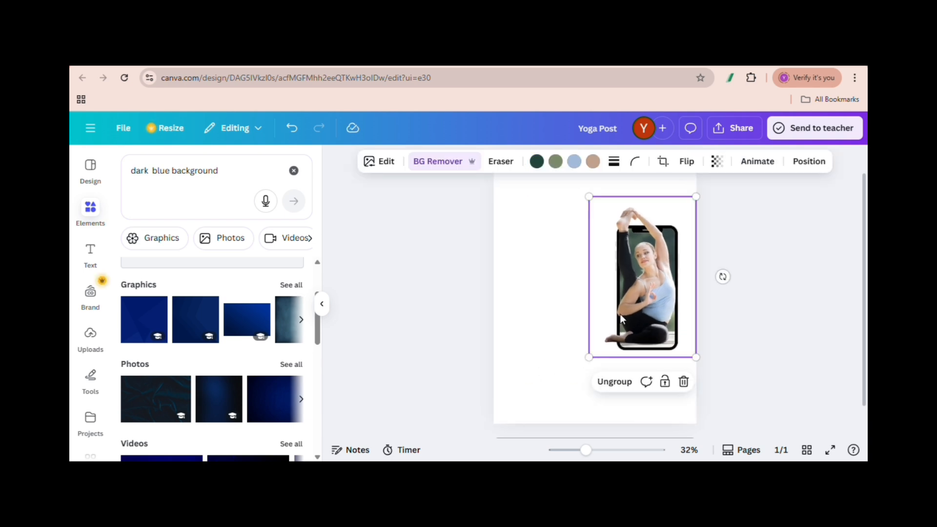
left_click(389, 164)
scroll(285, 358, "down", 5)
left_click(149, 306)
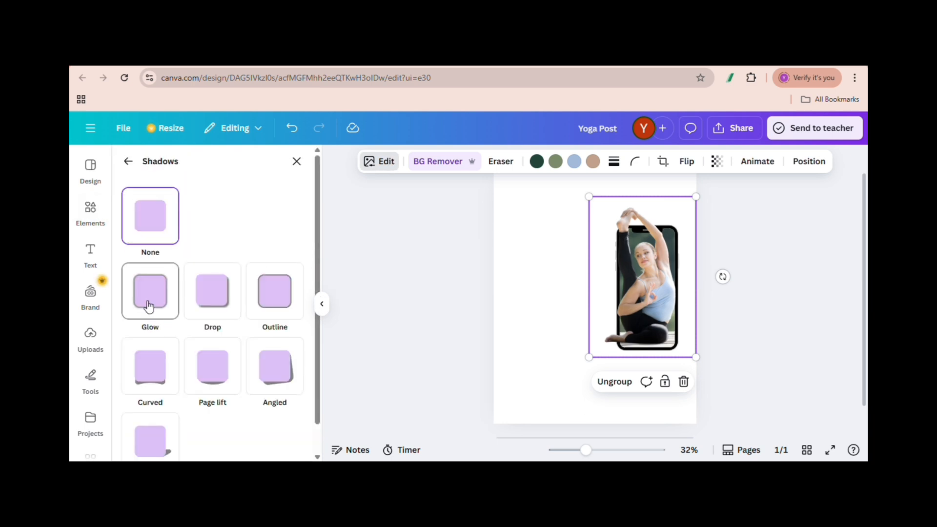
left_click(148, 305)
scroll(149, 306, "down", 4)
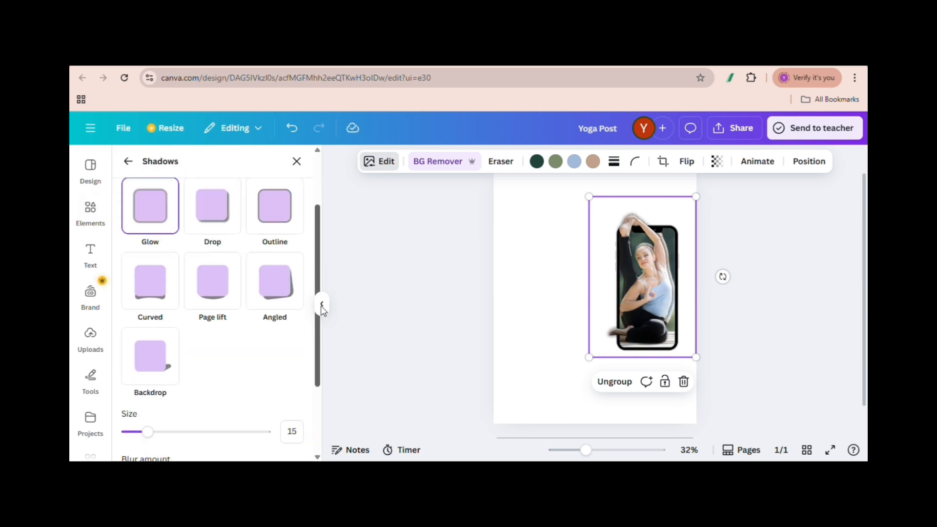
left_click(294, 429)
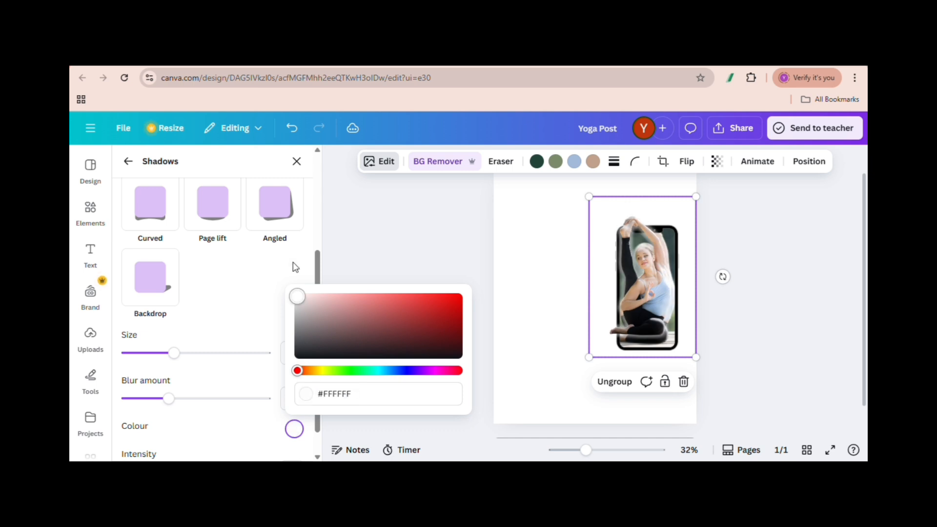
left_click(168, 354)
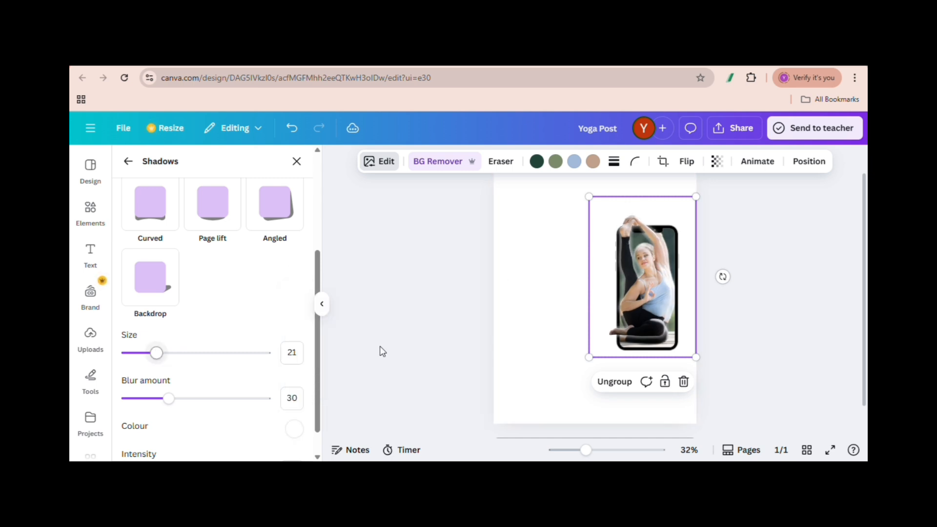
Ungroup the cutout from the phone frame and enlarge it to realign with the framed photo.
left_click(607, 385)
left_click(649, 302)
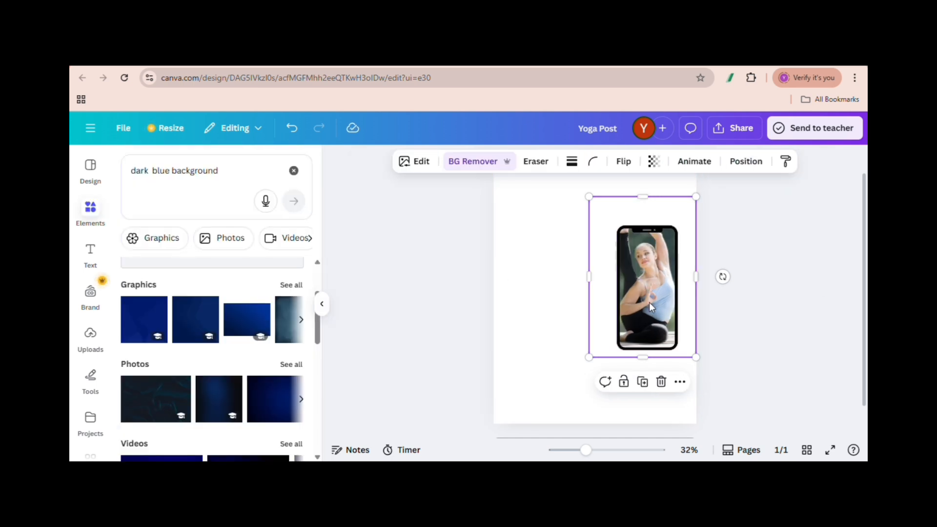
left_click_drag(589, 354, 586, 368)
left_click_drag(697, 197, 702, 186)
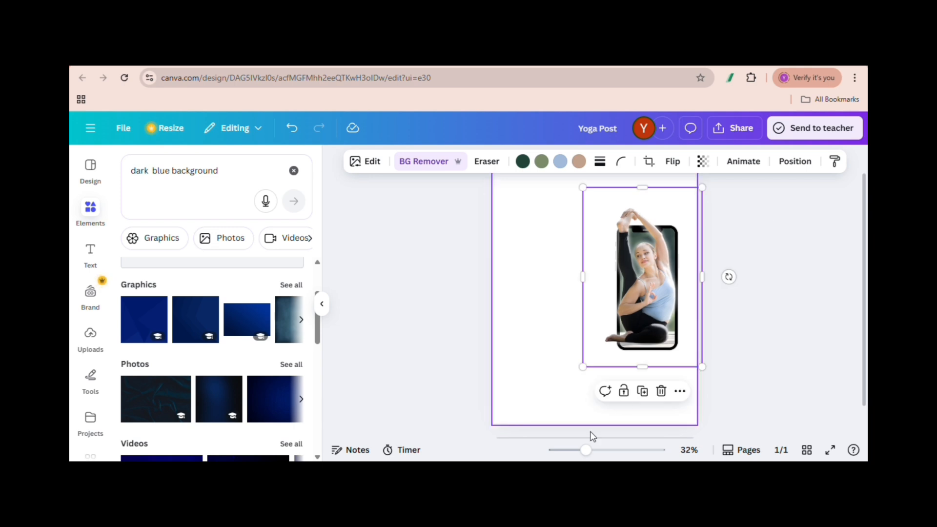
Set the cutout's Glow shadow to a blur amount of 15 and size 22.
left_click_drag(587, 450, 603, 450)
left_click_drag(864, 254, 864, 231)
left_click(366, 162)
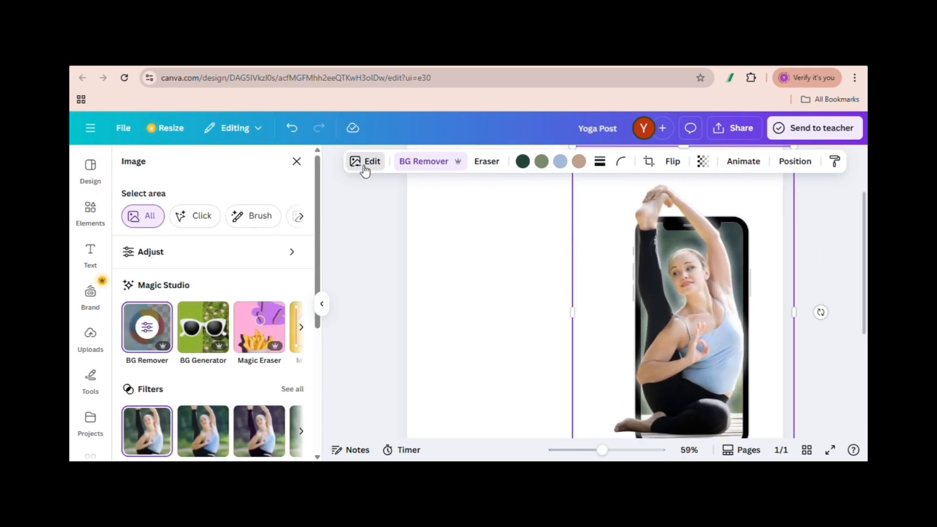
scroll(314, 328, "down", 4)
left_click(127, 377)
scroll(205, 361, "down", 2)
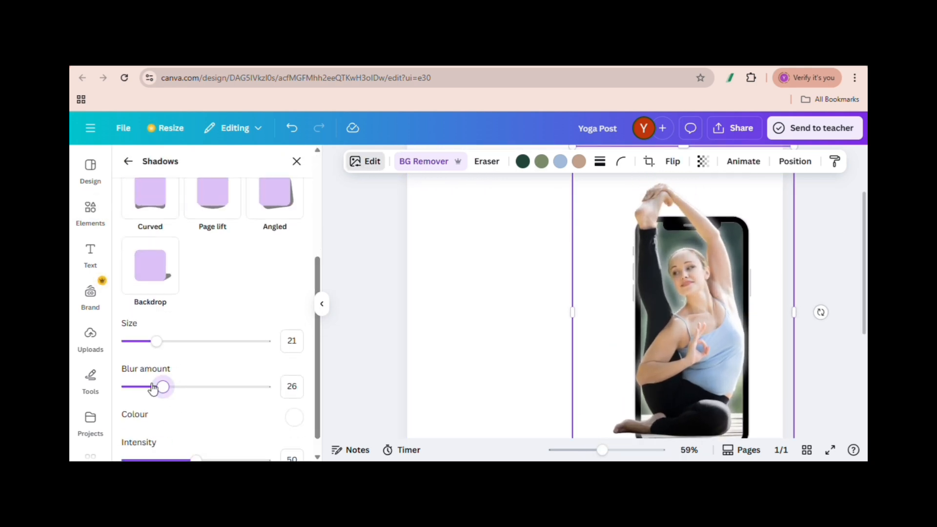
left_click_drag(157, 385, 149, 387)
mouse_move(156, 342)
left_mouse_down()
mouse_move(145, 342)
mouse_move(182, 341)
mouse_move(157, 332)
left_mouse_up()
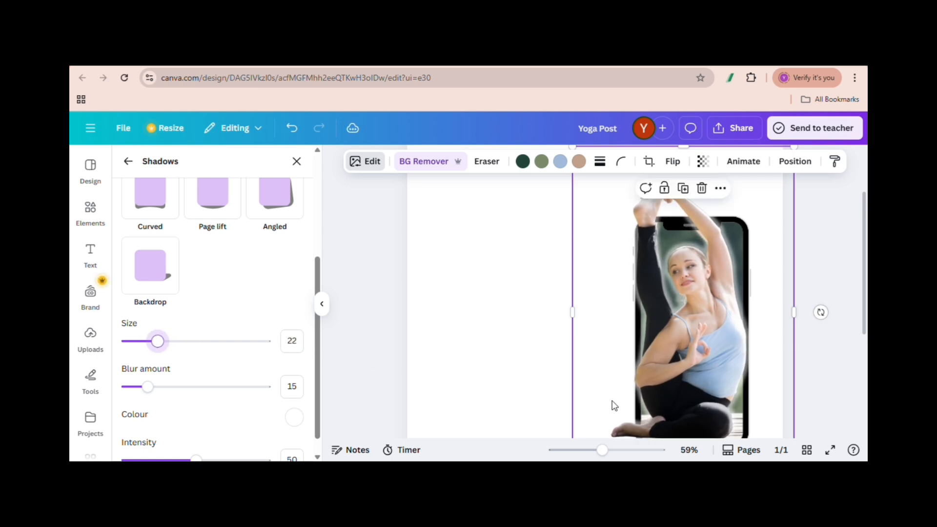
Preview the design in full screen to check the cutout over the phone frame.
left_click_drag(602, 450, 591, 451)
left_click(830, 449)
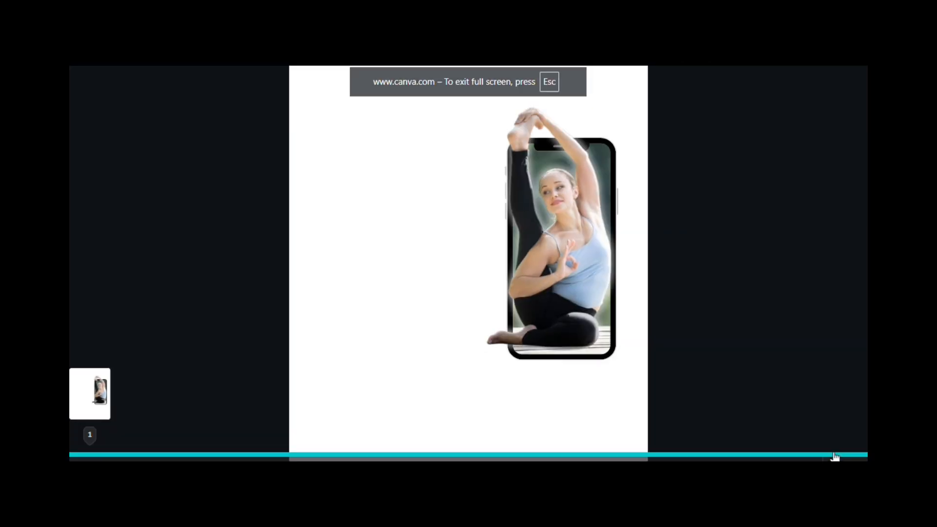
key("Escape")
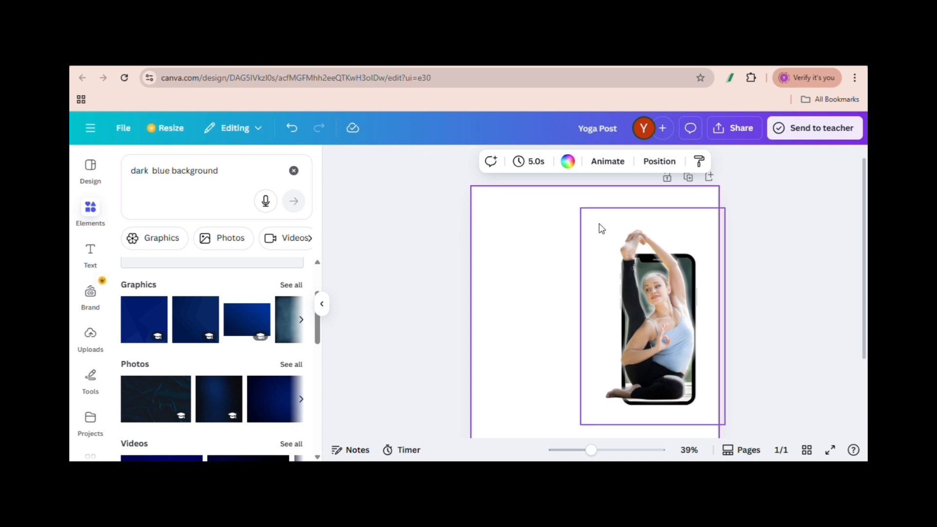
Try grouping the woman cutout with the phone frame.
left_click(602, 229)
left_click(674, 258, "shift")
left_click(606, 234)
left_click(813, 285)
left_click(696, 283)
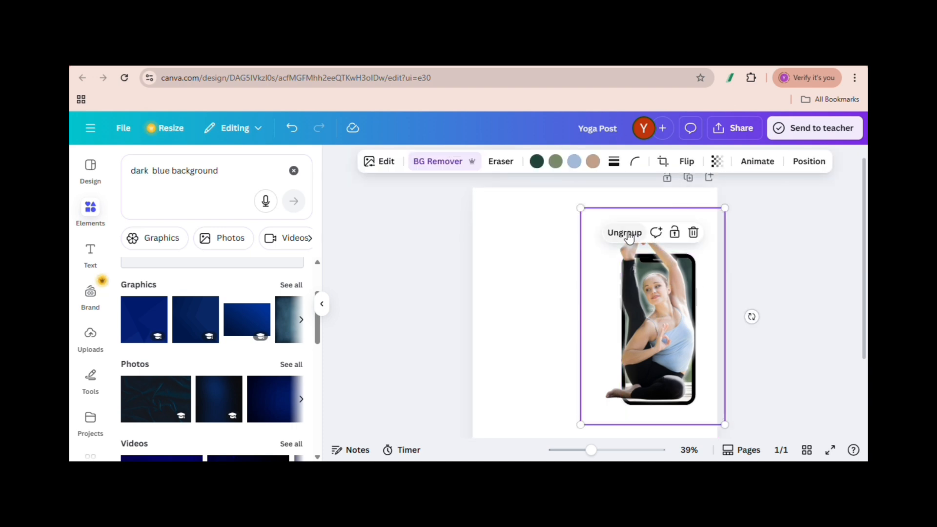
left_click(629, 238)
Scale the woman cutout down slightly and realign it with the photo inside the phone frame.
left_click(661, 281)
left_click_drag(724, 208, 726, 208)
left_click_drag(725, 424, 721, 421)
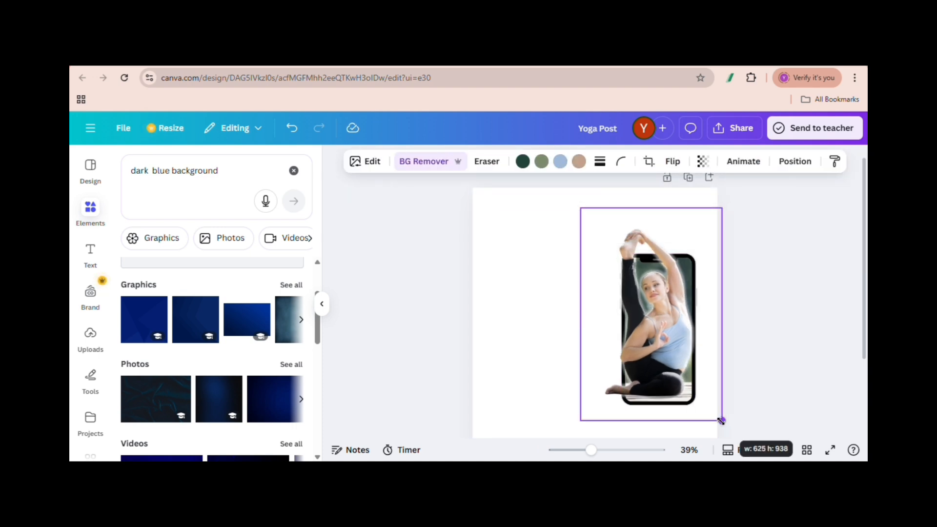
left_click_drag(581, 421, 579, 423)
left_click_drag(579, 209, 582, 212)
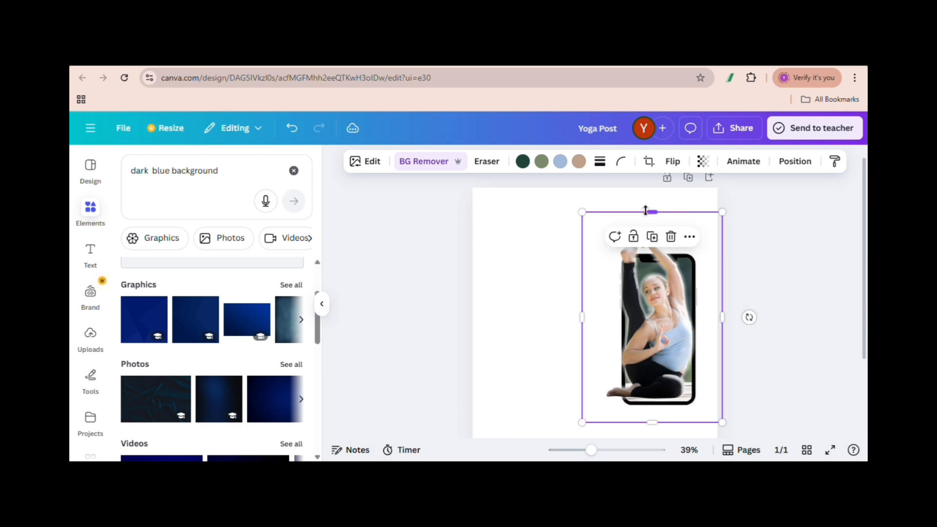
left_click(747, 214)
left_click(693, 222)
left_click(535, 262)
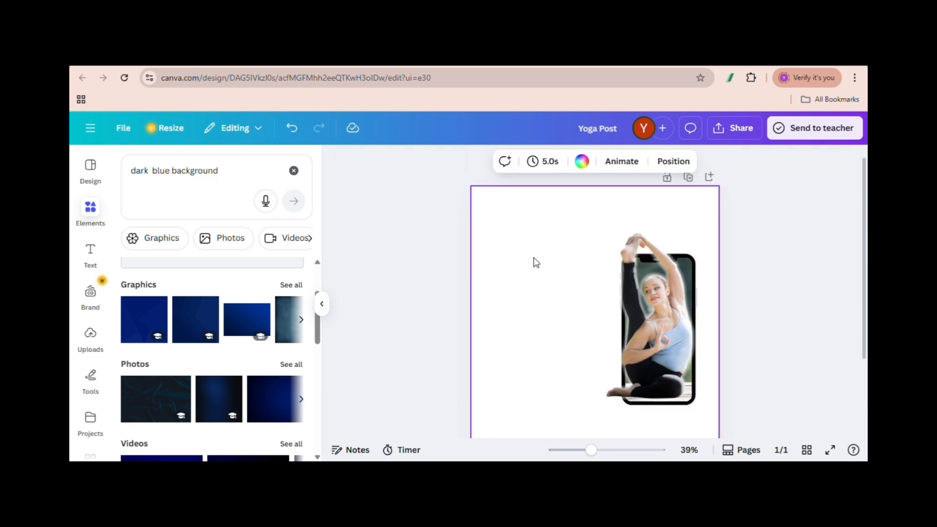
Add the dark blue graphic with diagonal streaks from the "dark blue background" graphics results.
left_click(289, 284)
scroll(303, 361, "down", 5)
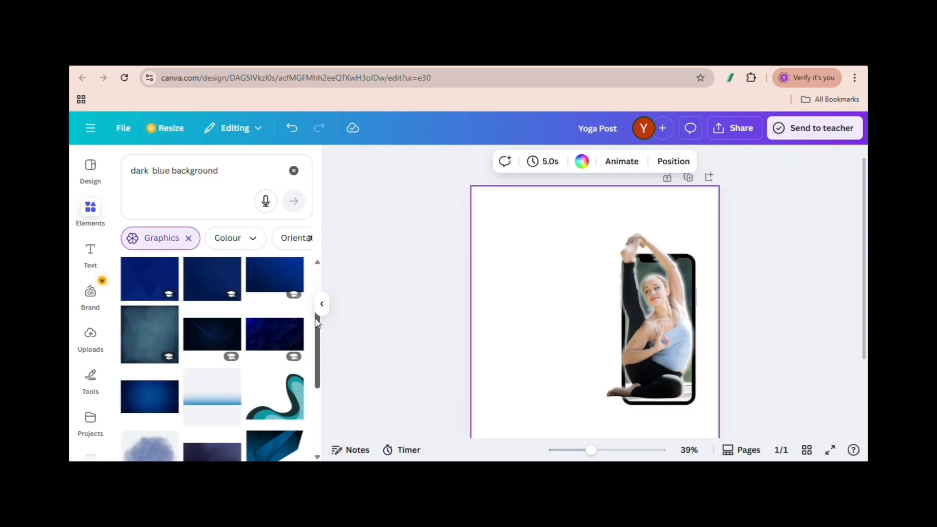
left_click(212, 423)
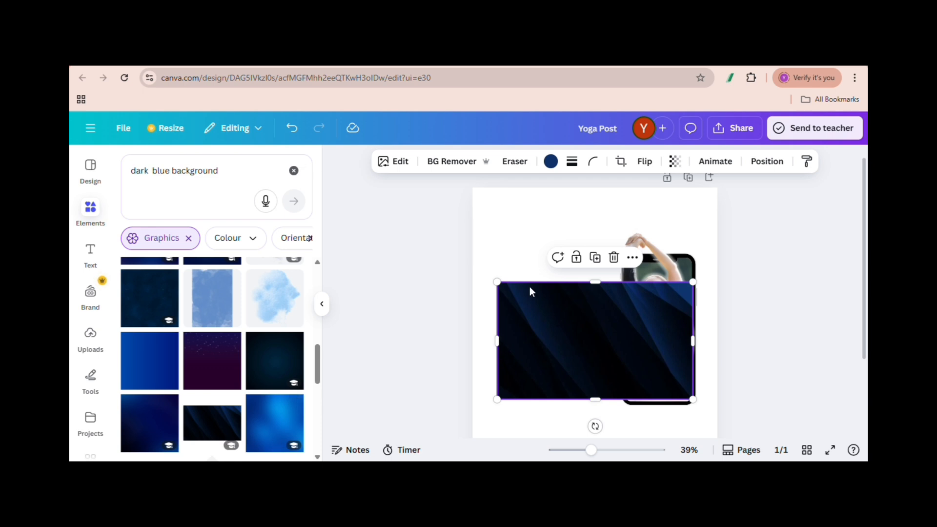
Rotate the dark blue graphic to portrait orientation and set it as the page background.
left_click_drag(596, 426, 508, 340)
right_click(607, 341)
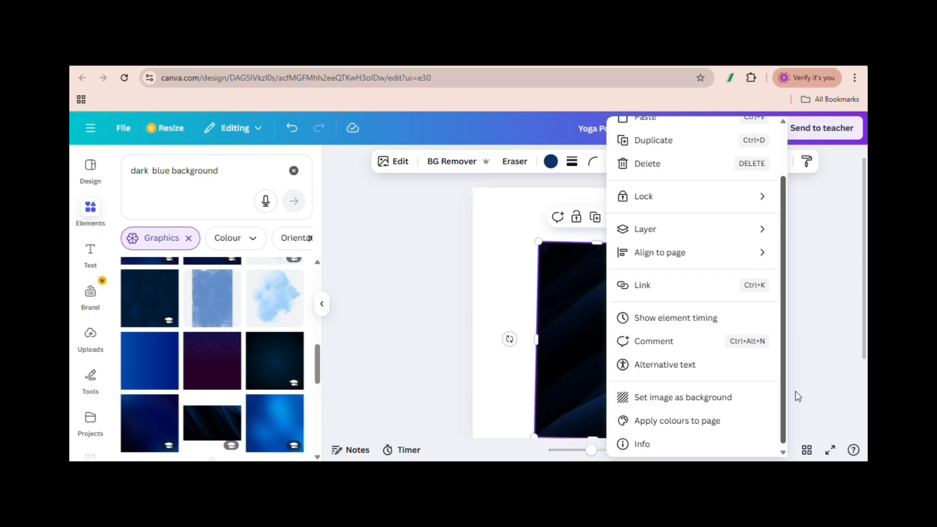
left_click(682, 395)
left_click_drag(591, 450, 581, 449)
left_click(544, 236)
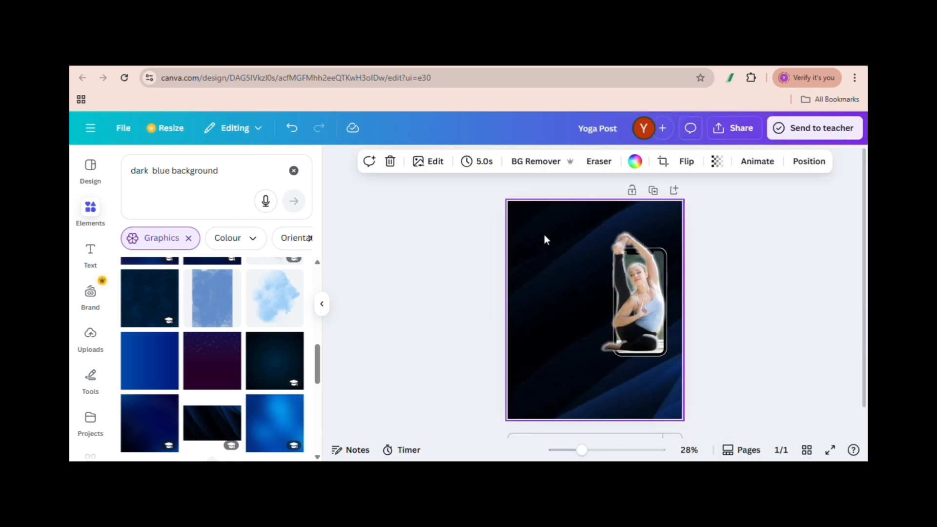
Add a heading reading "sh" and pick white (#ffffff) as its text colour.
left_click(90, 254)
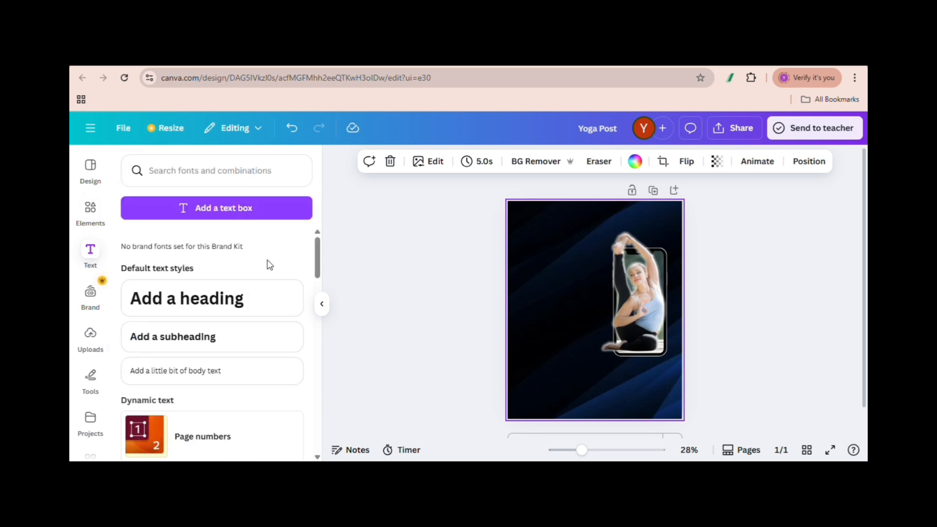
left_click(236, 296)
key("BackSpace")
left_click(491, 168)
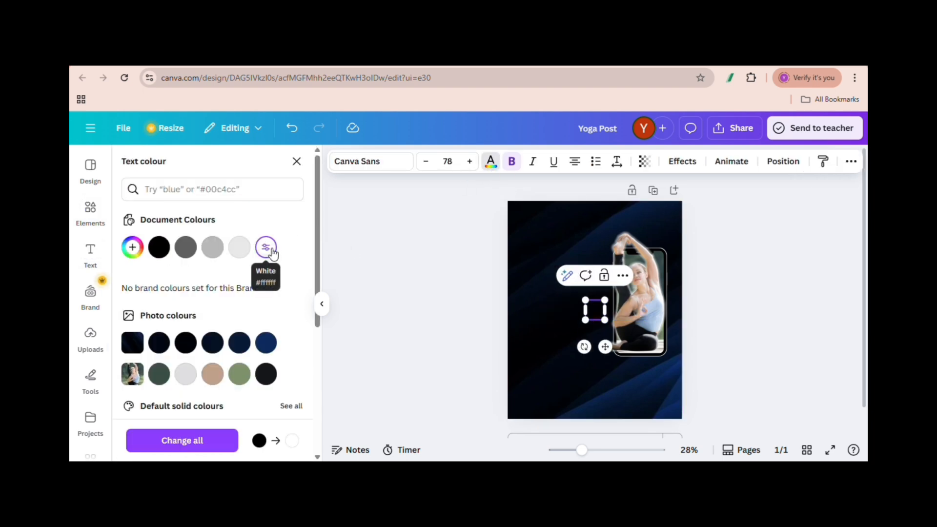
left_click(268, 248)
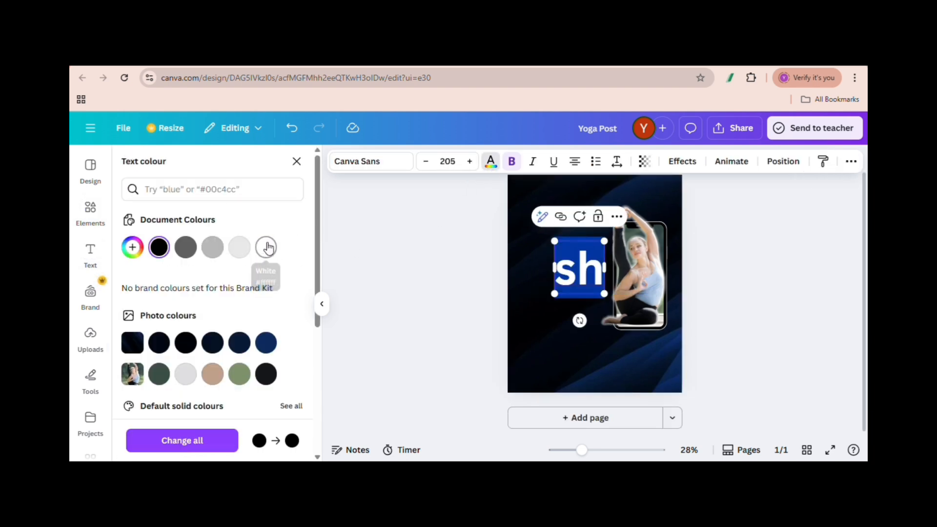
Cut the "sh" heading from the yoga page and paste it onto a new second page.
left_click(561, 342)
left_click(579, 270)
key("ctrl+x")
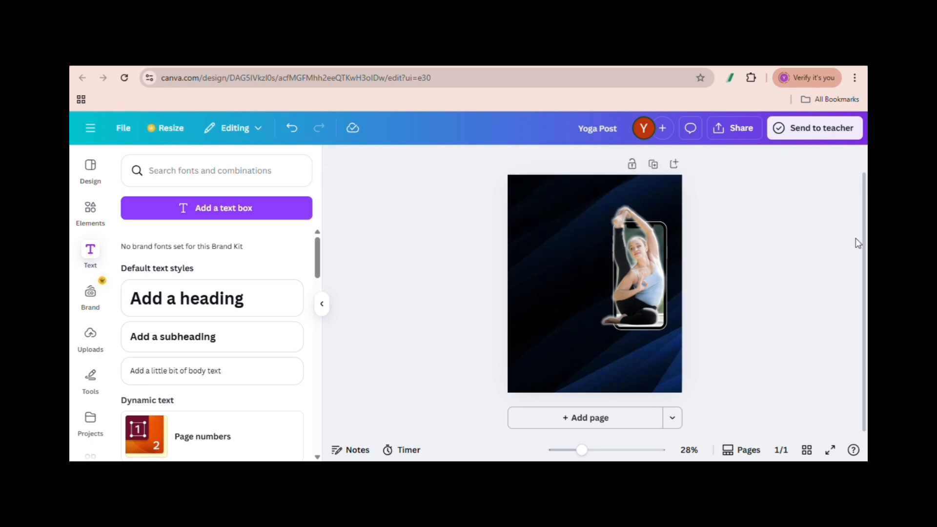
key("ctrl+Return")
key("ctrl+v")
Enlarge the "sh" heading to size 340 and set the second page's background to black.
left_click(491, 162)
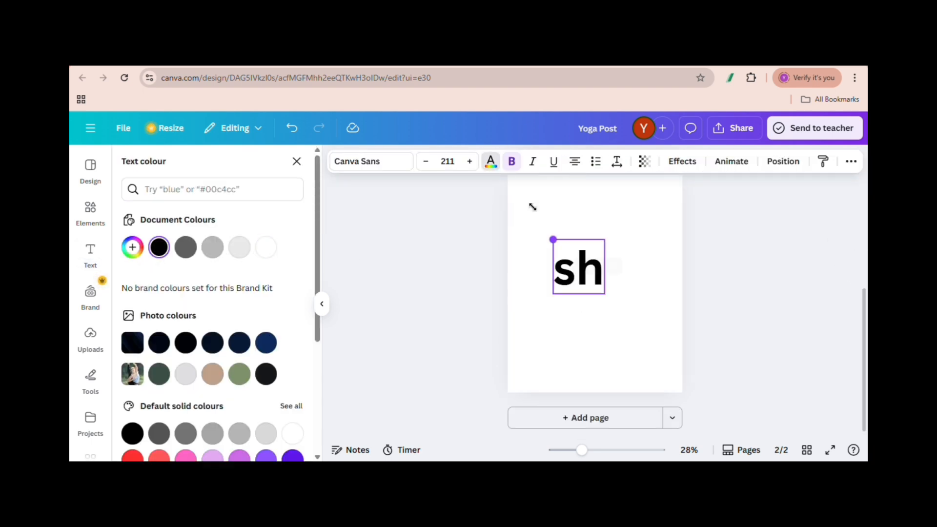
left_click_drag(532, 207, 524, 202)
left_click(419, 193)
left_click(569, 162)
left_click(159, 247)
Colour the "sh" heading white, shrink it and place it in the black page's upper-left corner.
left_click(561, 251)
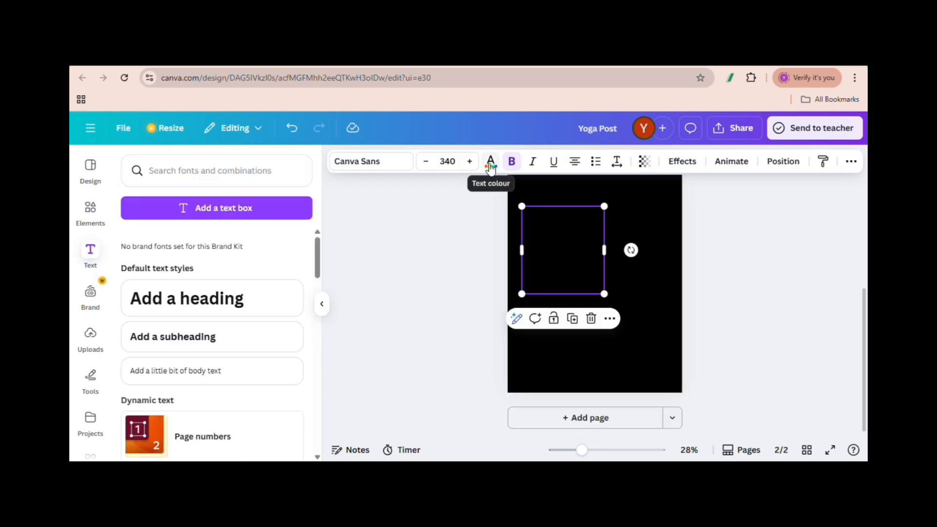
left_click(490, 161)
left_click(266, 247)
left_click_drag(591, 277, 562, 243)
left_click(576, 256)
left_click(605, 264)
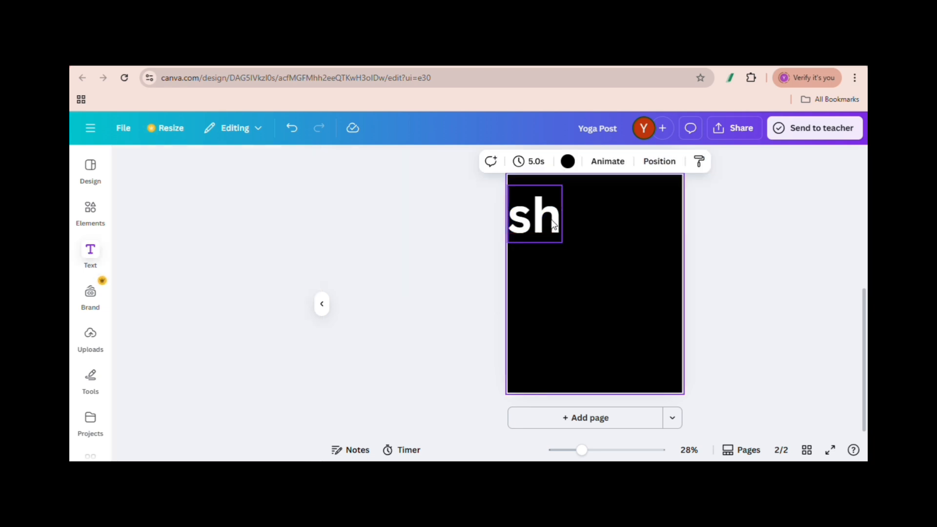
Extend the heading text to "shree" and reduce it to size 107.
double_click(554, 226)
left_click(556, 228)
type("ree")
left_click_drag(562, 281, 580, 212)
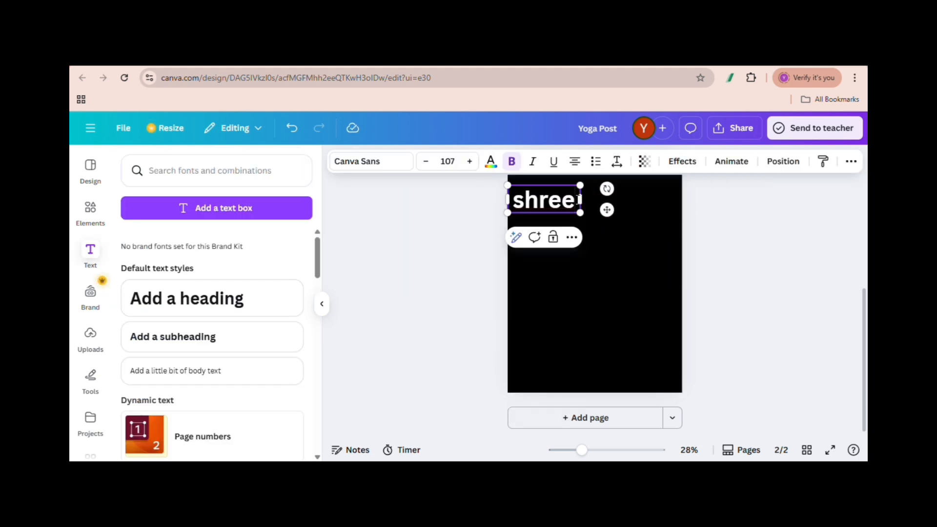
Complete the heading as "Shree Samarth" in a wider text box and duplicate it for a "Yoga Classes" line.
scroll(578, 199, "up", 1)
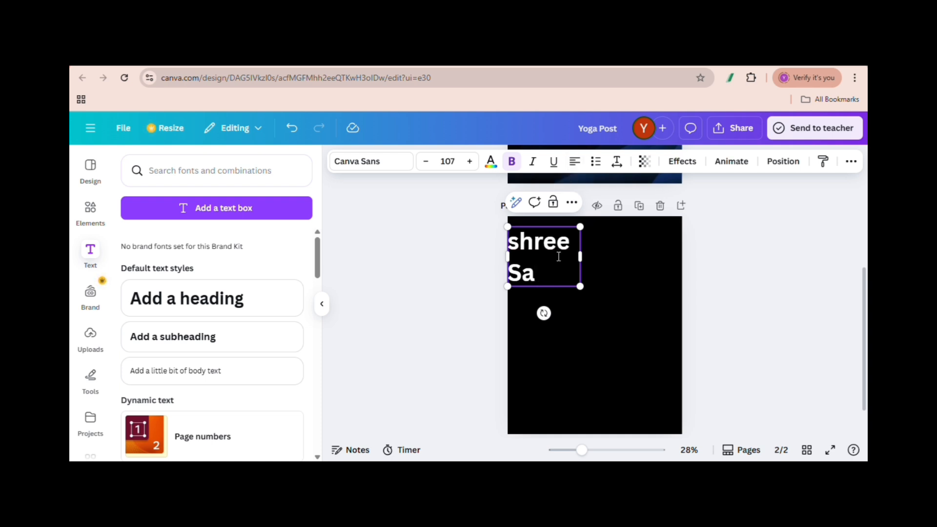
left_click_drag(580, 272, 676, 268)
key("ctrl+d")
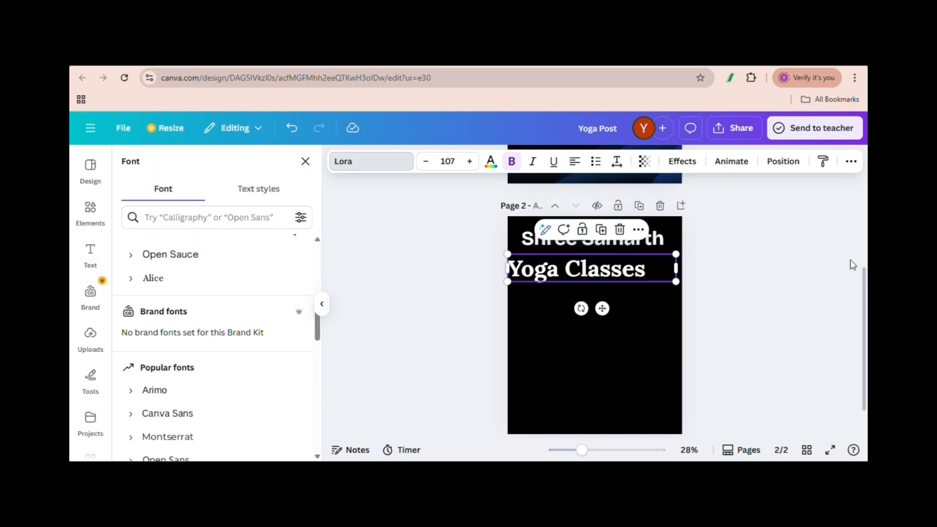
Try The Seasons and Shrikhand fonts on the "Yoga Classes" line.
scroll(851, 263, "up", 5)
left_click(590, 262)
left_click_drag(581, 450, 596, 450)
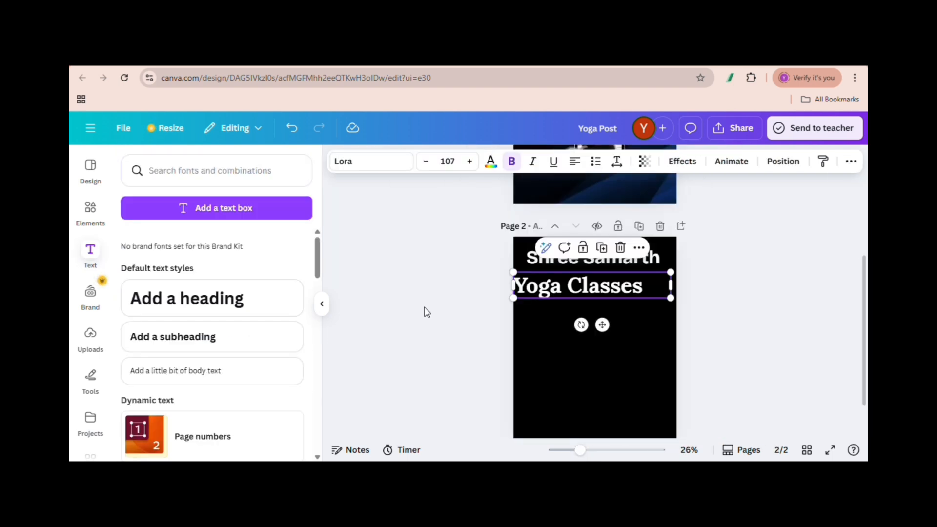
left_click(371, 161)
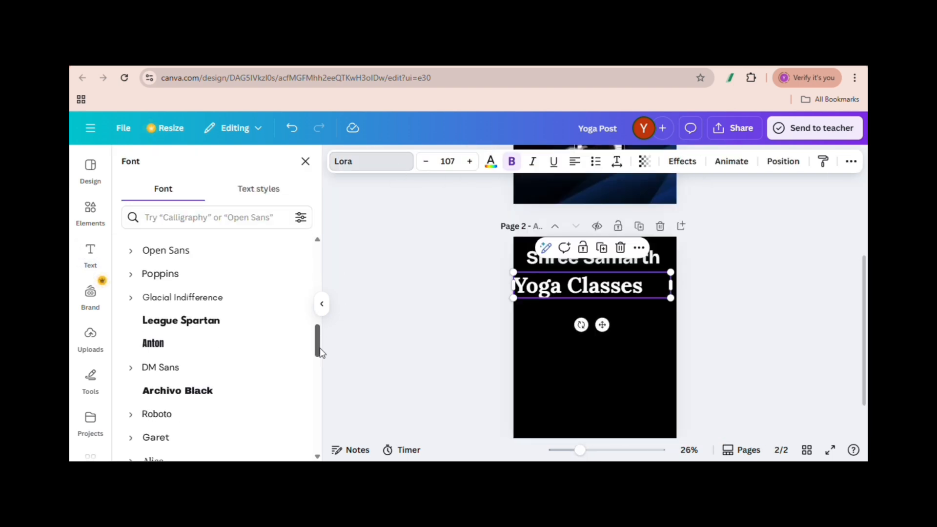
scroll(219, 341, "down", 3)
left_click(244, 344)
scroll(205, 387, "down", 2)
left_click(215, 366)
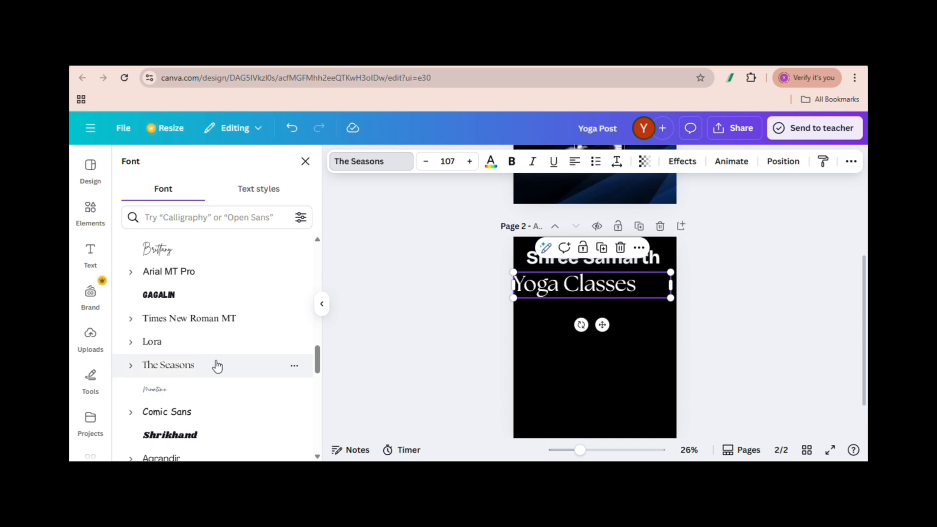
scroll(232, 271, "down", 4)
Enlarge "Shree Samarth" to size 94.1 and scale "Yoga Classes" down to size 78.8 just beneath it.
left_click_drag(670, 298, 651, 295)
left_click_drag(588, 282, 600, 278)
left_click(592, 258)
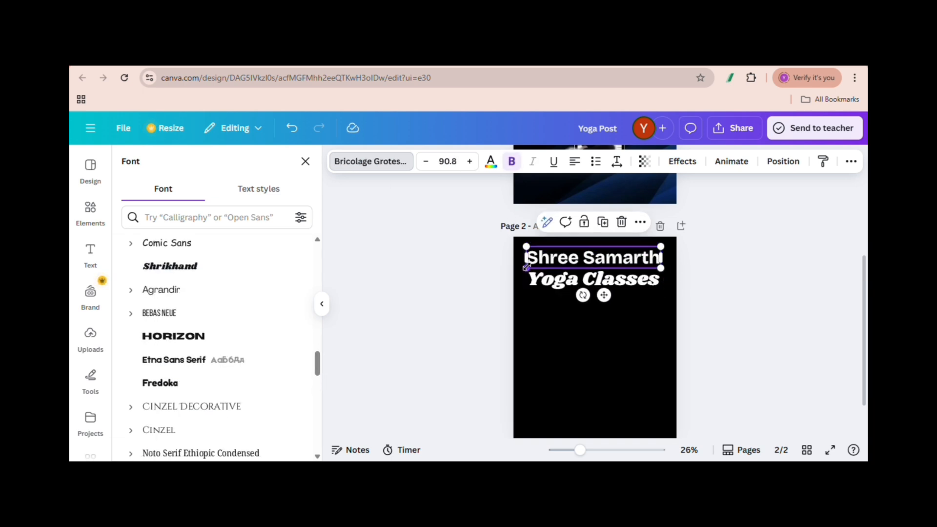
left_click_drag(525, 269, 520, 270)
left_click(598, 280)
left_click_drag(665, 291, 643, 287)
left_click_drag(605, 281, 614, 282)
left_click(613, 337)
Try the Alex Brush, Impact and Magnolia Script fonts on the "Yoga Classes" line.
left_click(605, 279)
left_click(378, 161)
left_click_drag(318, 259, 318, 387)
left_click(236, 342)
left_click(237, 412)
scroll(227, 351, "down", 2)
left_click(222, 322)
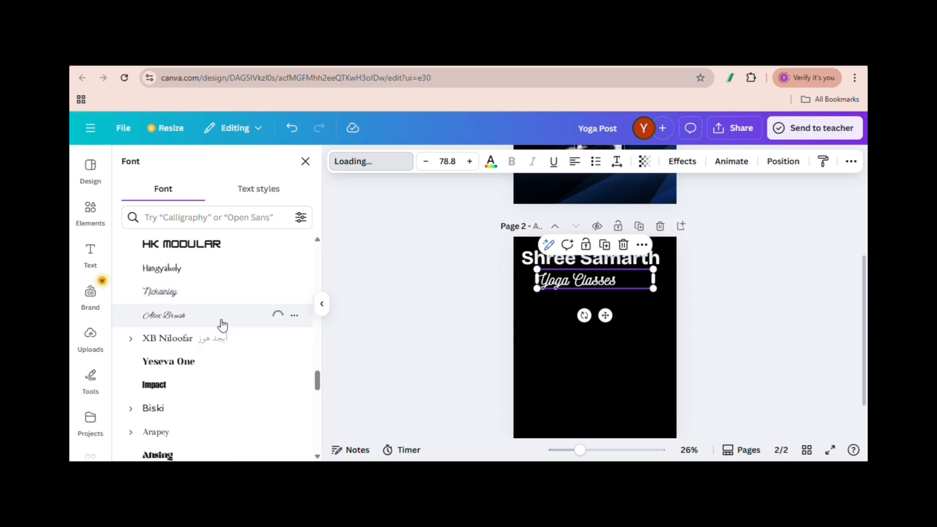
scroll(222, 325, "down", 2)
left_click(243, 336)
scroll(273, 381, "down", 5)
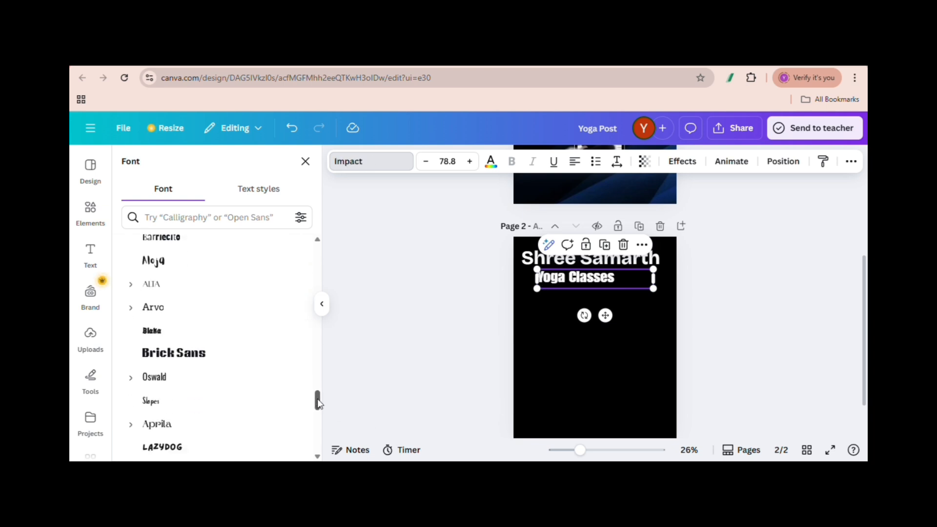
left_click(243, 399)
Enlarge the "Yoga Classes" line to size 83.6.
left_click_drag(537, 288, 529, 289)
left_click(628, 267)
left_click(619, 279)
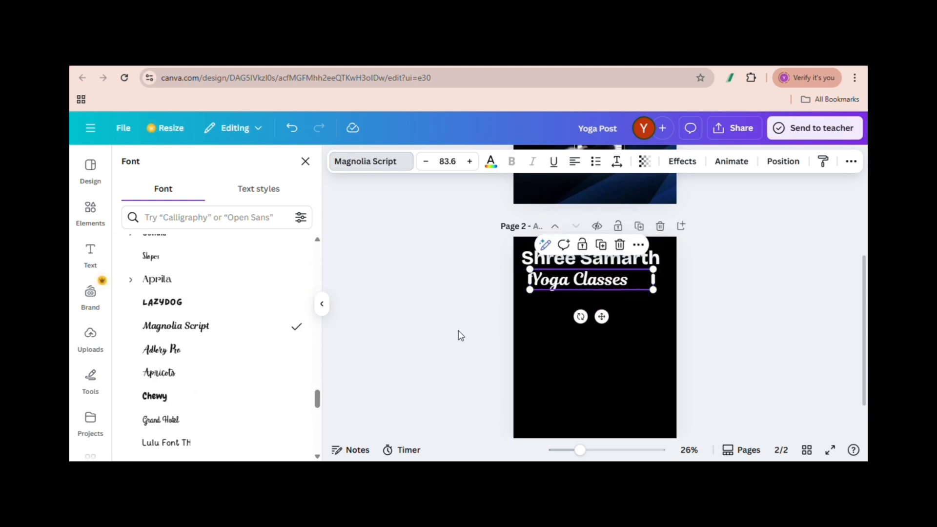
Try the Advetime font on "Yoga Classes" and settle on Georgia Pro.
left_click_drag(318, 400, 320, 423)
left_click(230, 285)
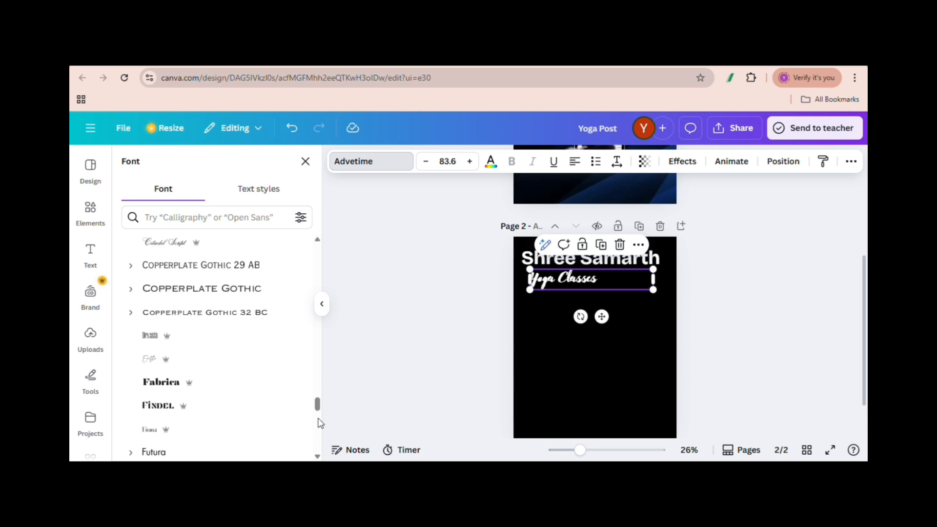
scroll(285, 380, "down", 3)
scroll(233, 261, "down", 2)
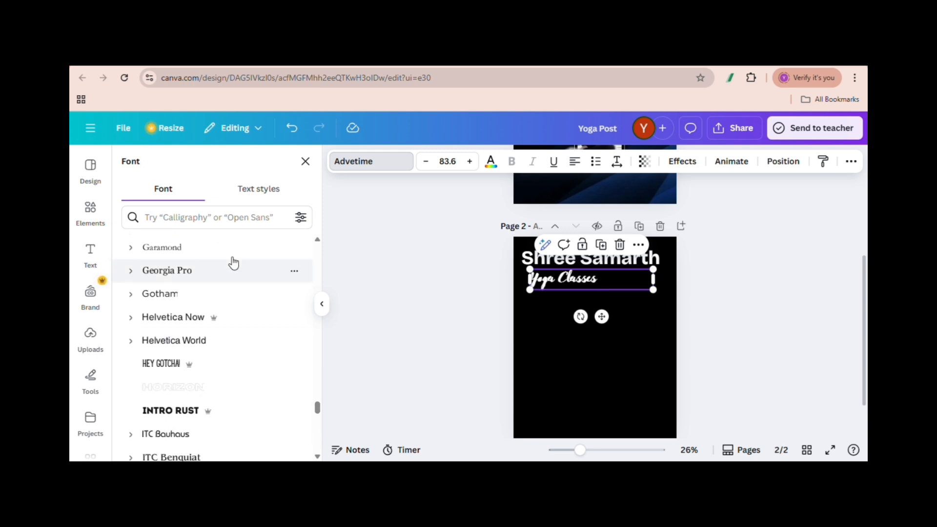
left_click(234, 253)
left_click(219, 278)
left_click(555, 332)
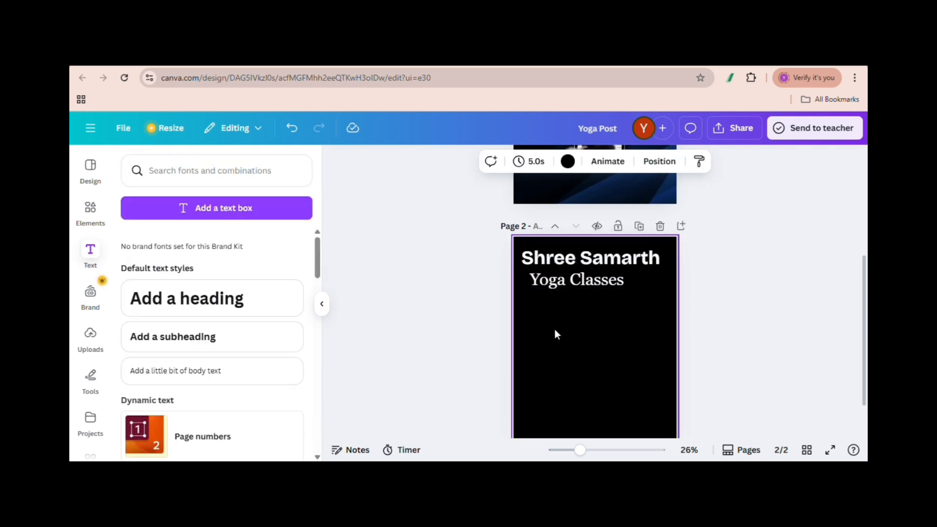
Centre the "Yoga Classes" and "Shree Samarth" lines horizontally on the black page.
left_click(584, 279)
left_click_drag(584, 279, 592, 258)
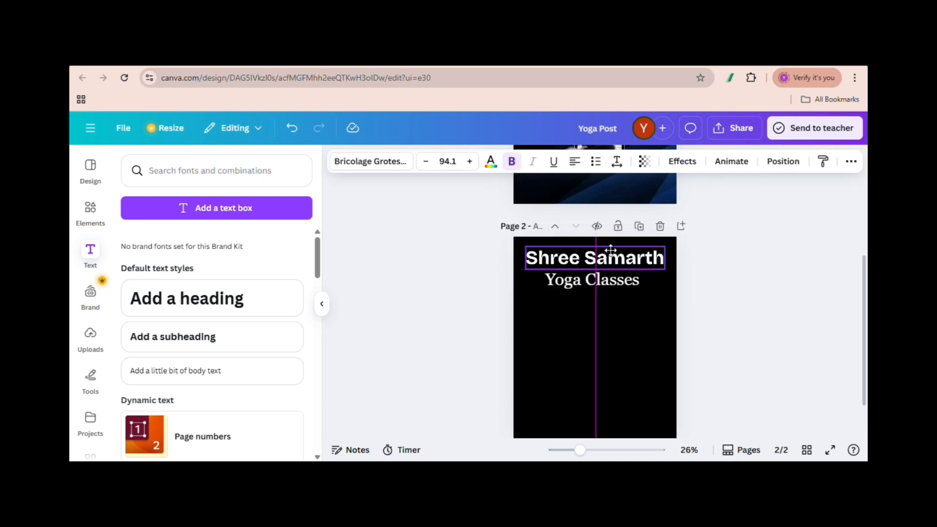
left_click(626, 315)
Set "Shree Samarth" in the Shrikhand font at size 75.3 so it fits on one line.
left_click(566, 259)
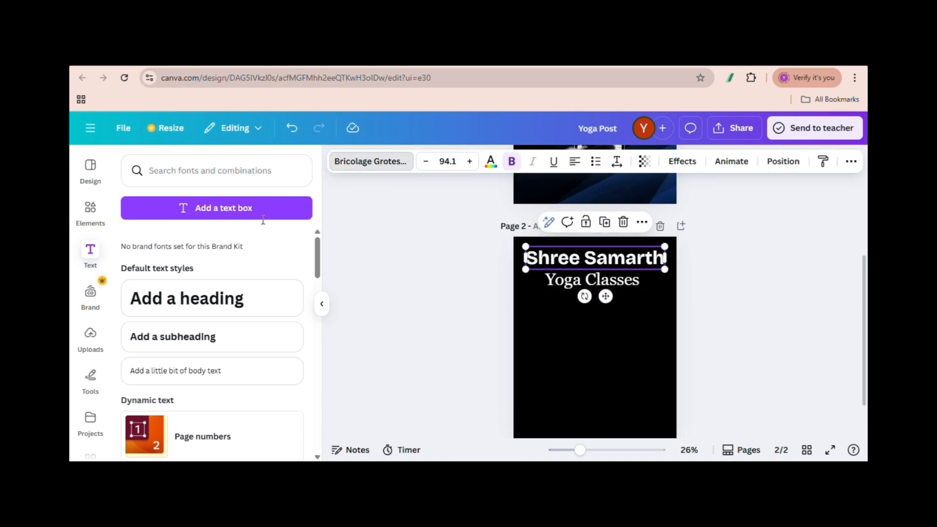
left_click_drag(320, 406, 323, 243)
left_click(259, 281)
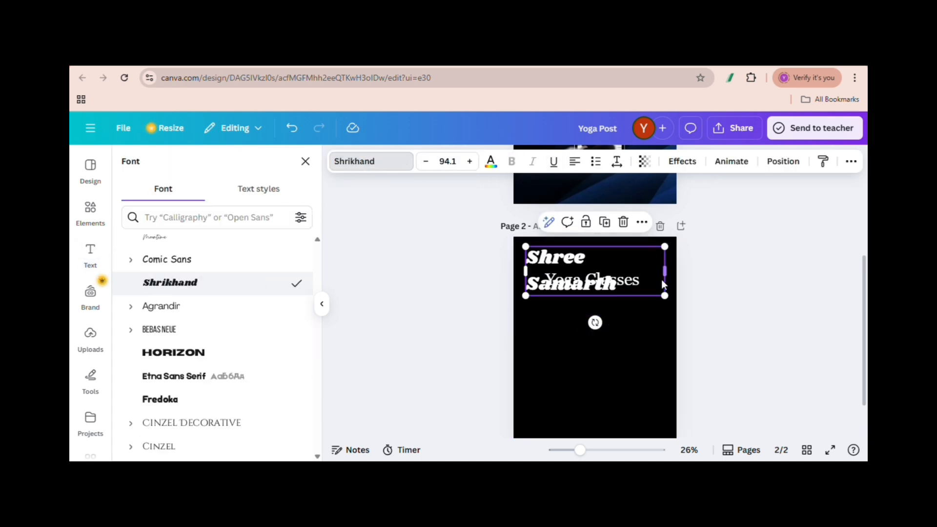
mouse_move(662, 284)
left_mouse_down()
mouse_move(618, 283)
mouse_move(672, 273)
left_mouse_up()
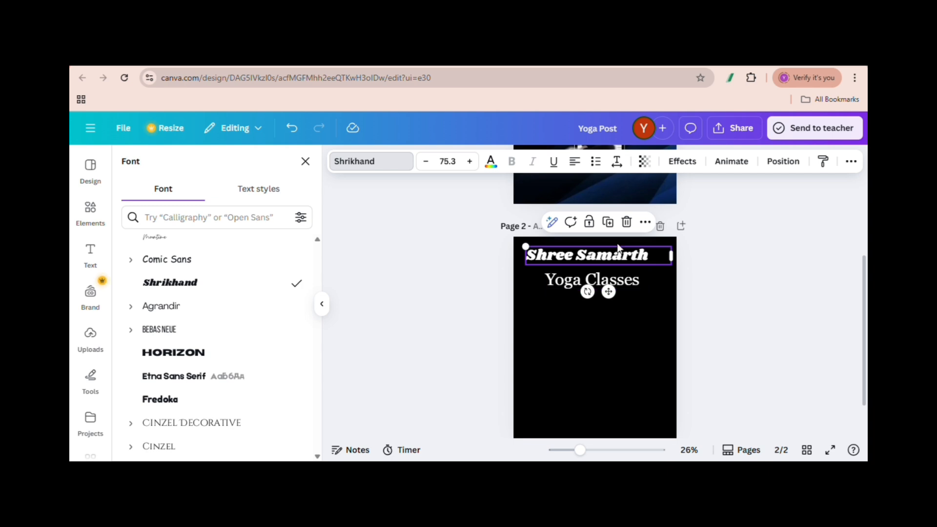
Move "Yoga Classes" up closer to "Shree Samarth" and narrow the text box of "Shree Samarth".
left_click_drag(616, 281, 617, 275)
left_click(640, 256)
left_click_drag(671, 256, 656, 259)
left_click(651, 317)
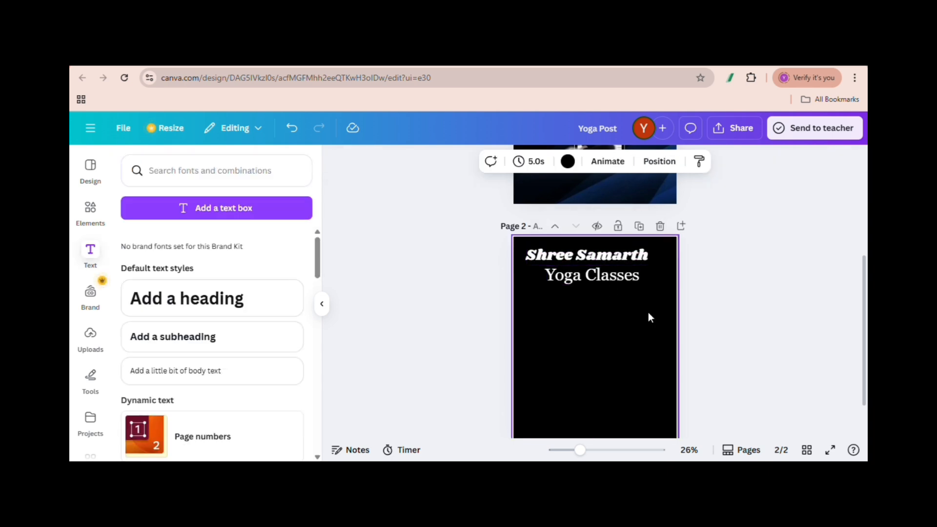
left_click(627, 257)
left_click(627, 277)
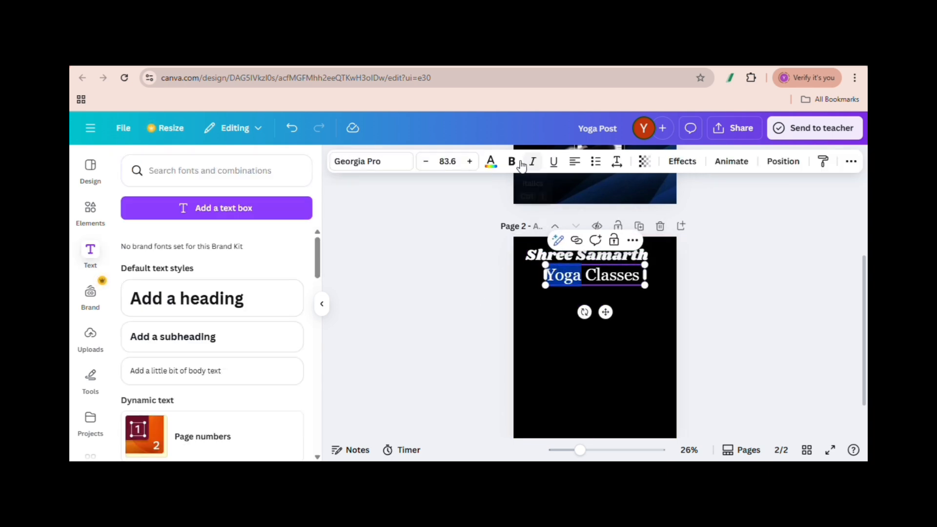
left_click(490, 162)
scroll(861, 238, "up", 3)
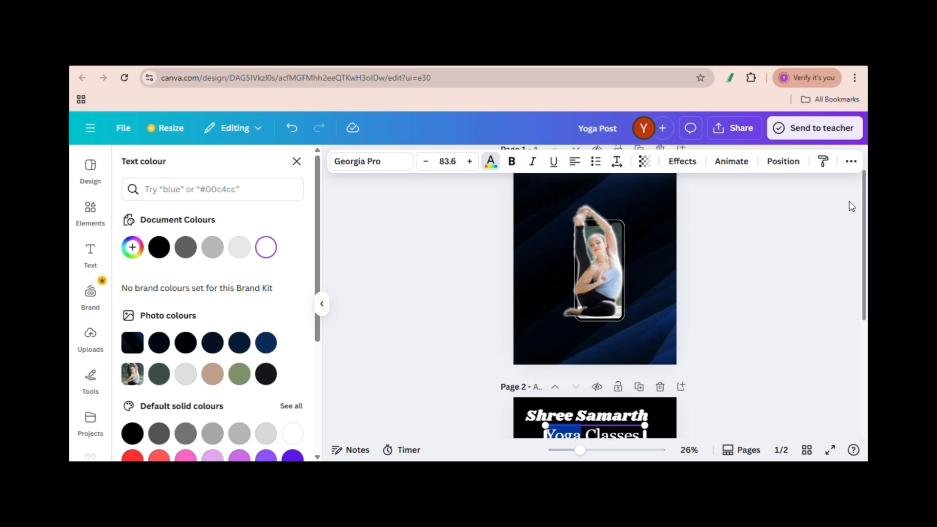
scroll(851, 224, "down", 2)
left_click(682, 161)
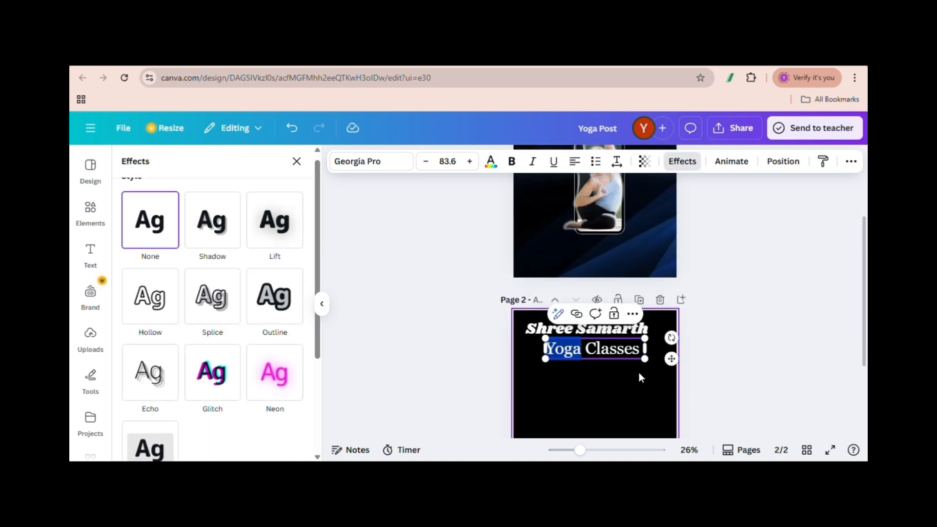
left_click(637, 387)
left_click(592, 348)
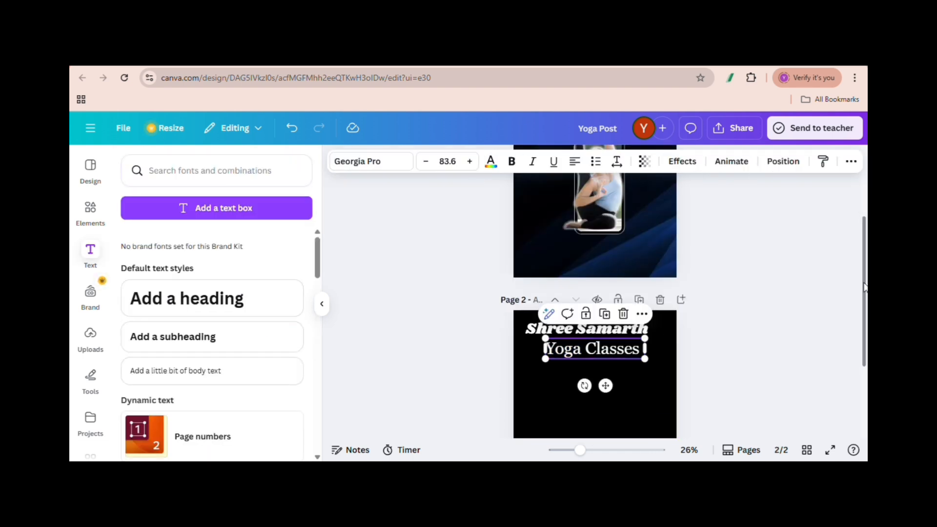
scroll(592, 348, "down", 2)
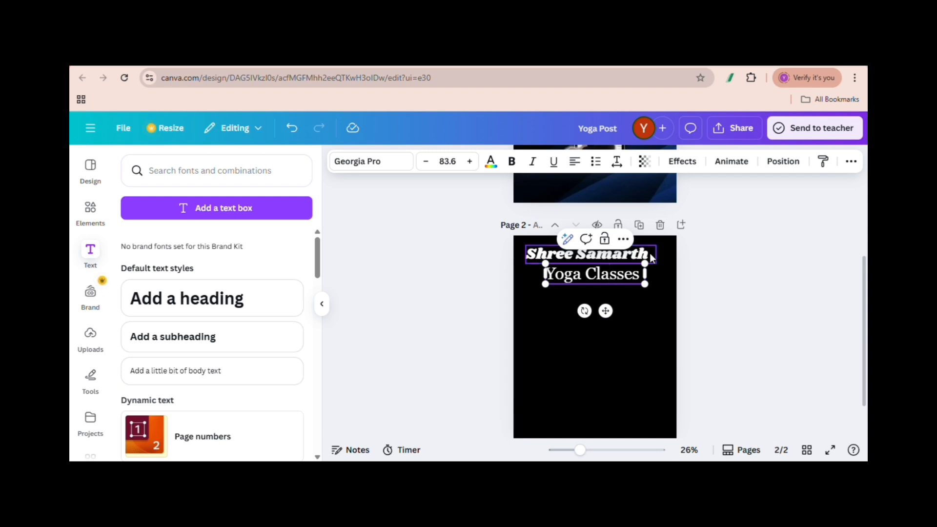
Delete the separate "Yoga Classes" text and extend the "Shree Samarth" text to read "Shree Samarth Yoga Classess".
left_click(650, 253)
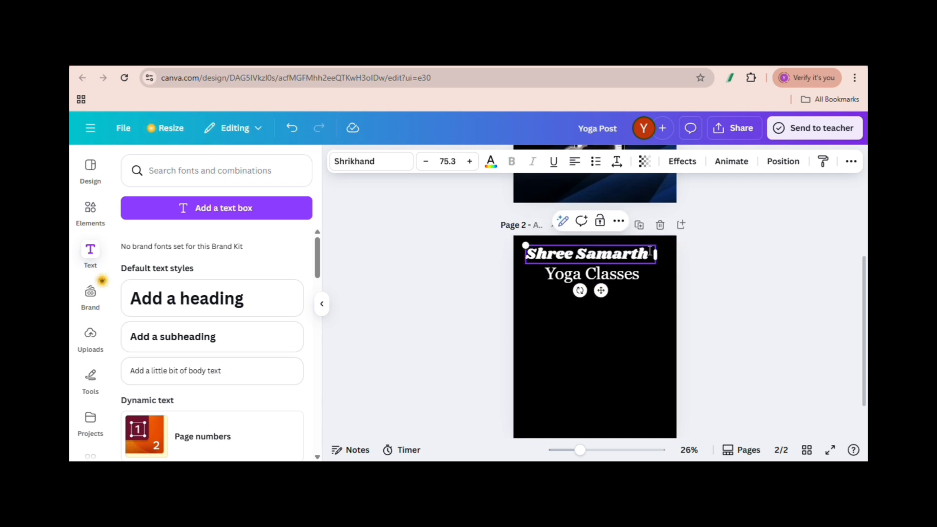
left_click(644, 326)
left_click(609, 277)
key("Delete")
double_click(585, 271)
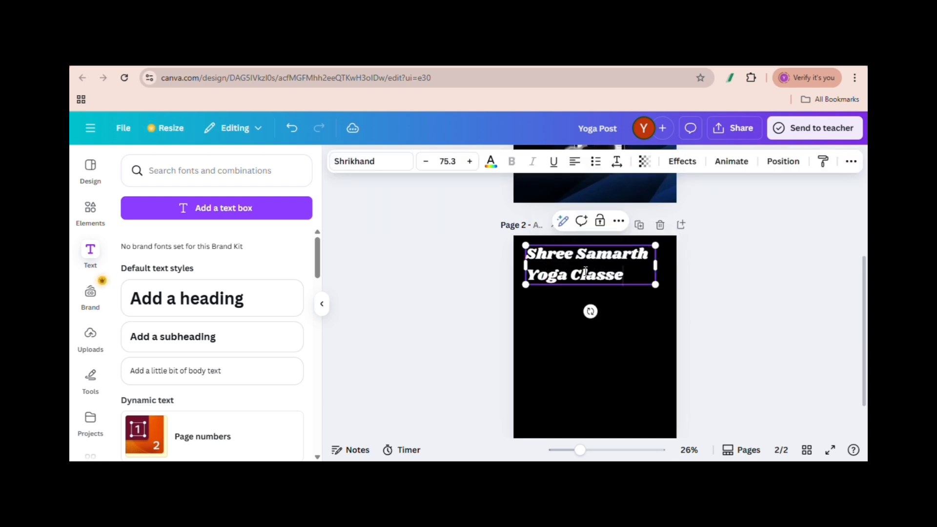
Resize "Shree Samarth Yoga Classess" to size 47.2 so it fits on one line, and place it near the page's top edge.
left_click_drag(652, 282, 671, 254)
left_click_drag(580, 450, 601, 450)
left_click_drag(446, 186, 439, 185)
mouse_move(757, 202)
left_mouse_down()
mouse_move(738, 202)
mouse_move(756, 214)
left_mouse_up()
left_click_drag(441, 215, 428, 216)
left_click(532, 263)
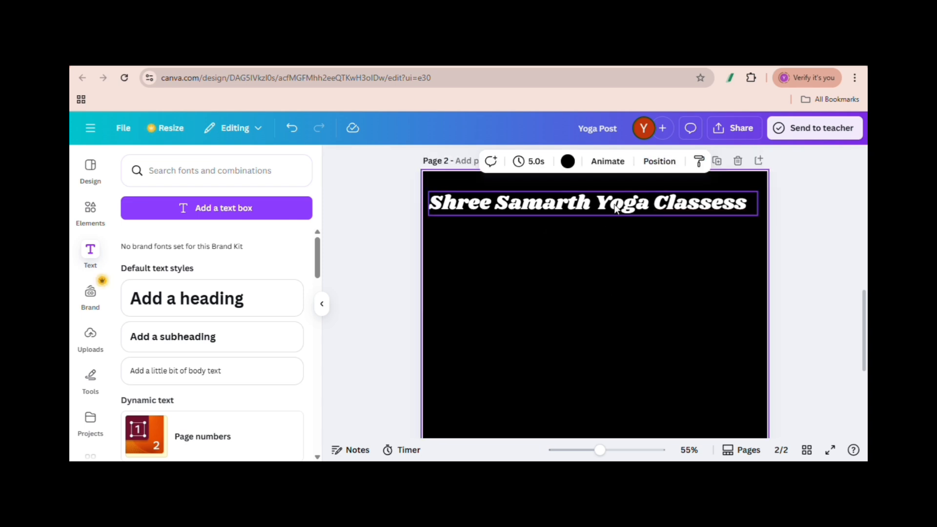
left_click_drag(616, 207, 619, 201)
left_click(569, 231)
left_click(540, 203)
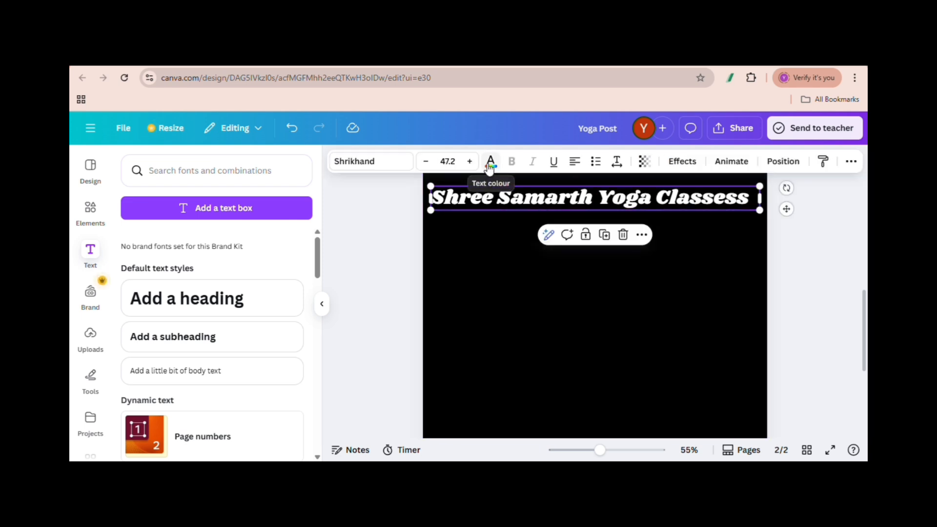
Add a square shape behind the heading and reshape it into a thin bar spanning the heading's width and height.
left_click(74, 220)
left_click(293, 172)
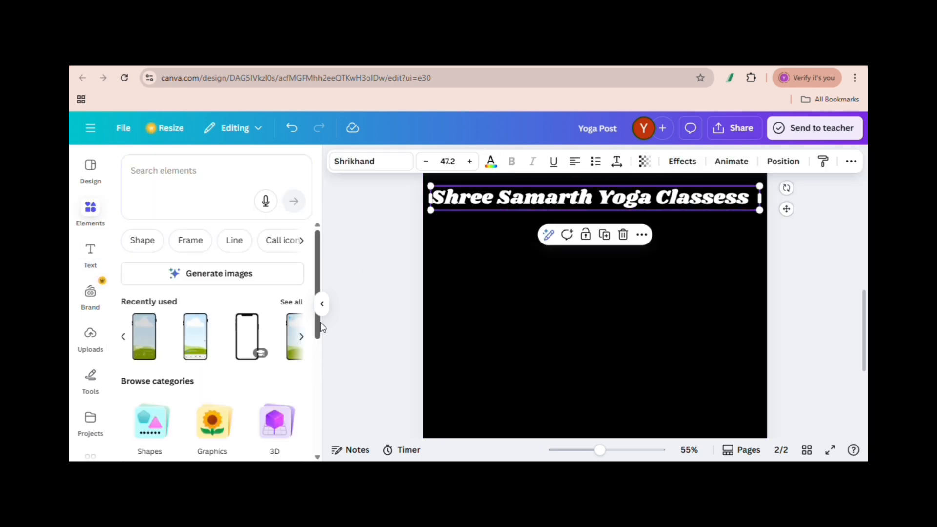
left_click(134, 425)
left_click(139, 316)
left_click_drag(616, 372, 499, 219)
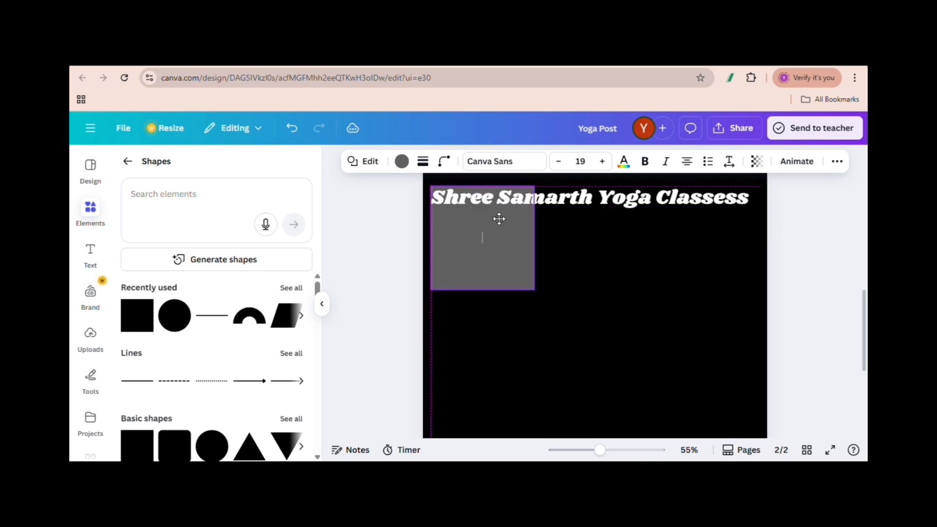
left_click_drag(534, 238, 752, 237)
left_click_drag(430, 235, 424, 233)
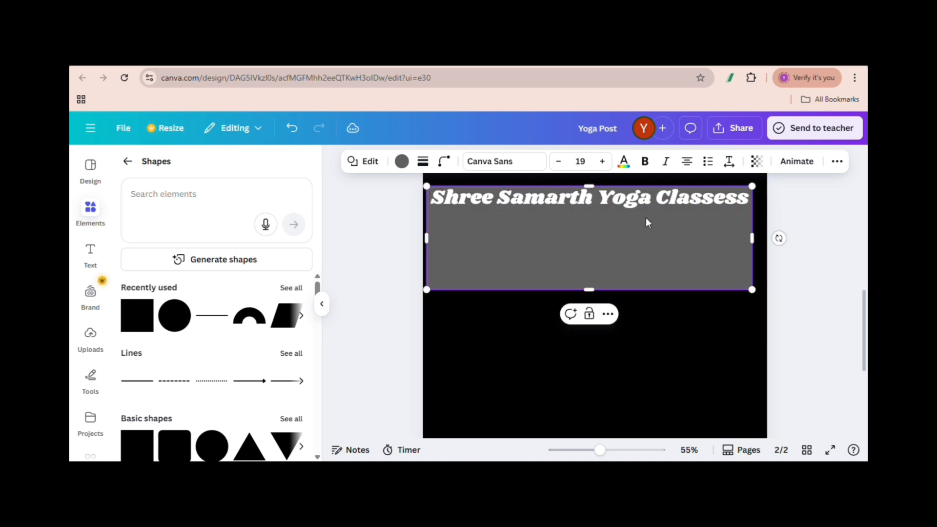
left_click_drag(589, 289, 582, 213)
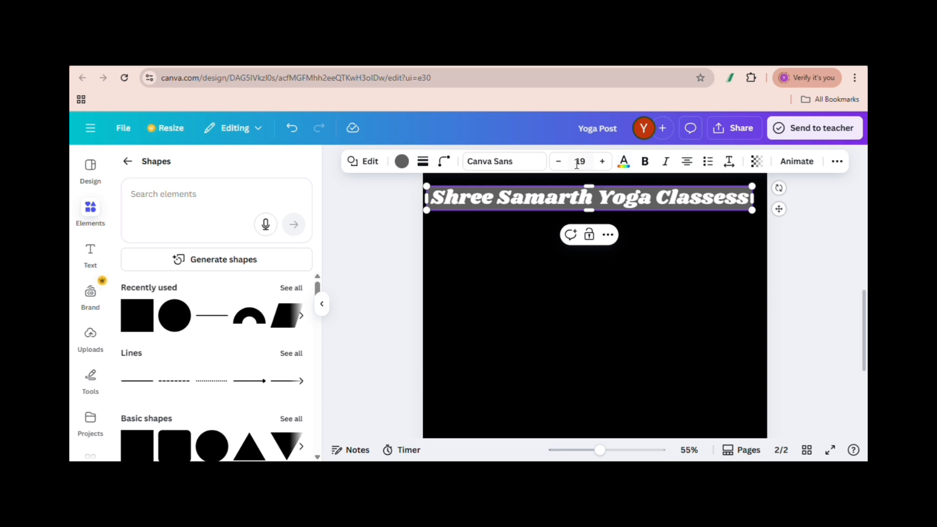
Set the text colour of the bar and of the heading to the dark blue among the photo colours.
left_click(624, 162)
left_click_drag(315, 287, 240, 326)
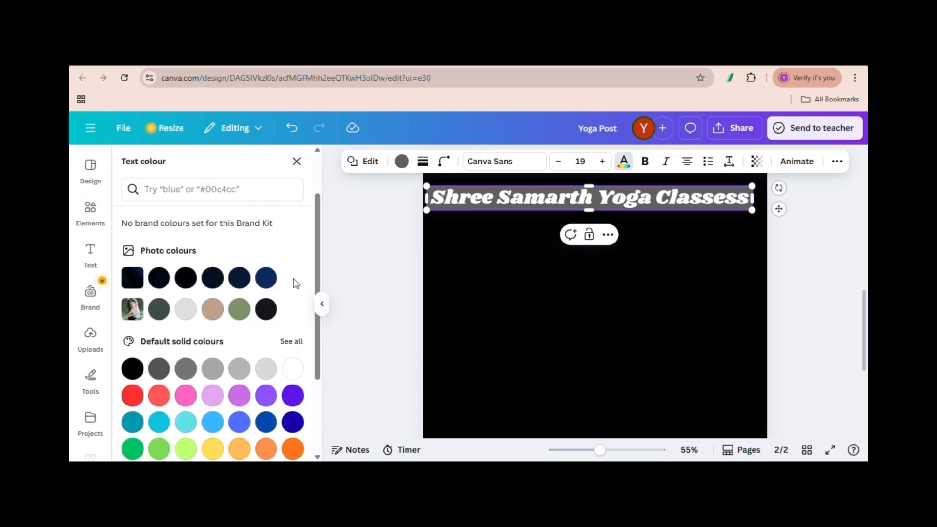
left_click(266, 278)
left_click(696, 202)
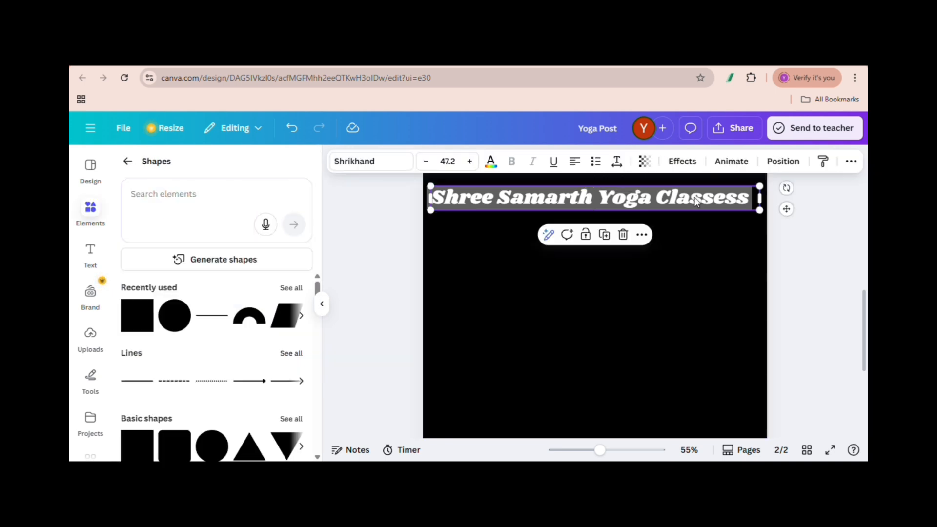
left_click(490, 161)
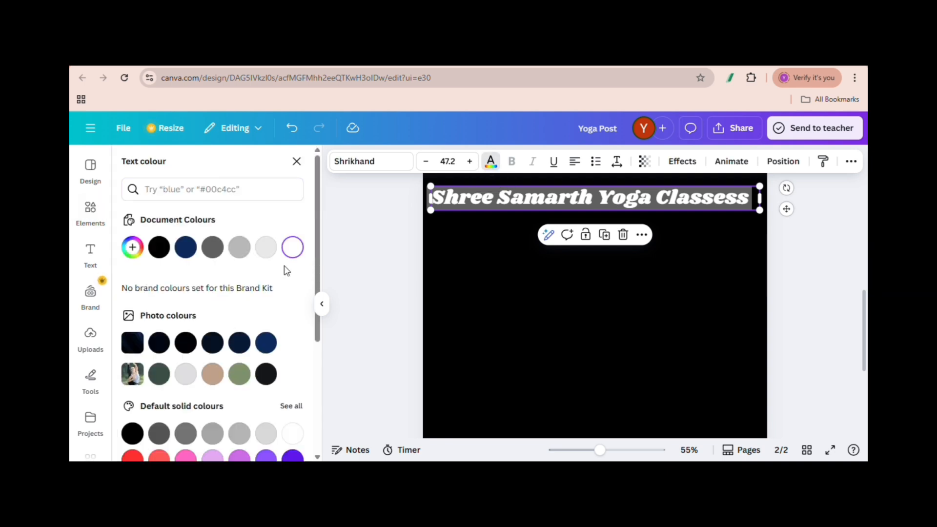
left_click(266, 343)
left_click_drag(603, 451, 598, 450)
Change the fill of the bar behind the heading to white.
left_click_drag(801, 188, 415, 252)
left_click(434, 210)
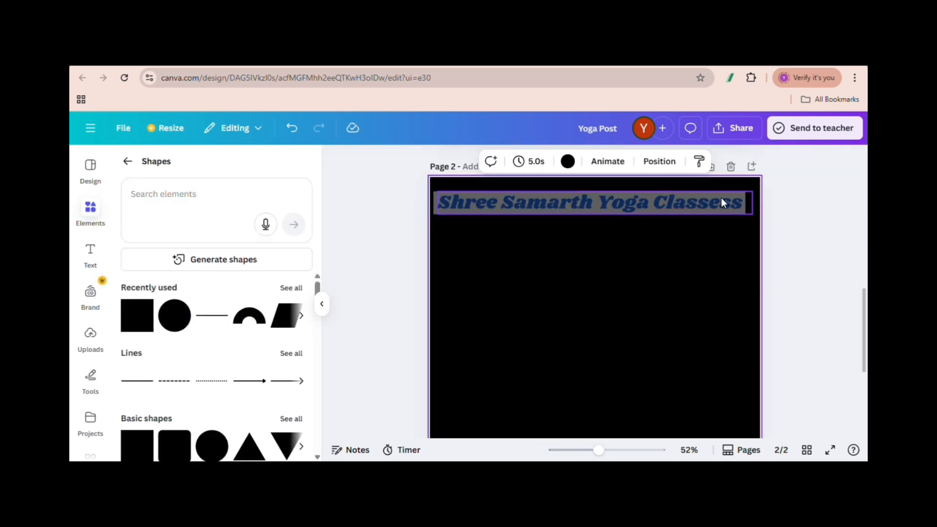
left_click(721, 198)
left_click(780, 164)
left_click(259, 307)
left_click(402, 163)
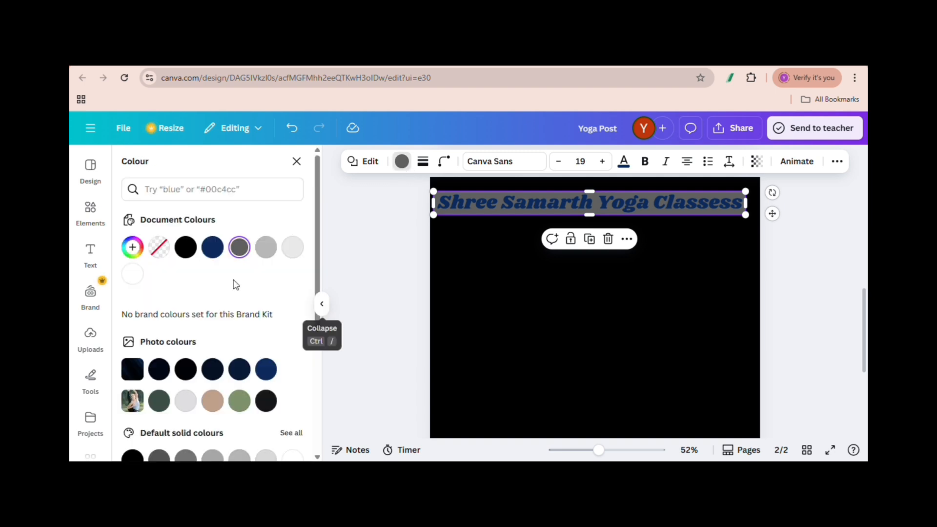
left_click(130, 274)
left_click(512, 266)
Group the heading with its white bar and centre the group near the page's top edge.
key("ctrl+a")
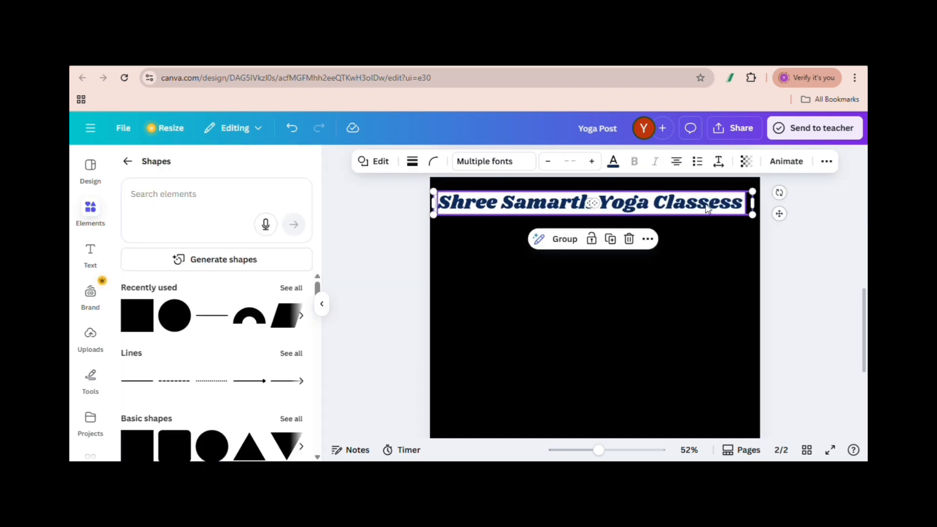
left_click(564, 240)
left_click(676, 259)
left_click_drag(702, 203, 753, 198)
left_click(590, 297)
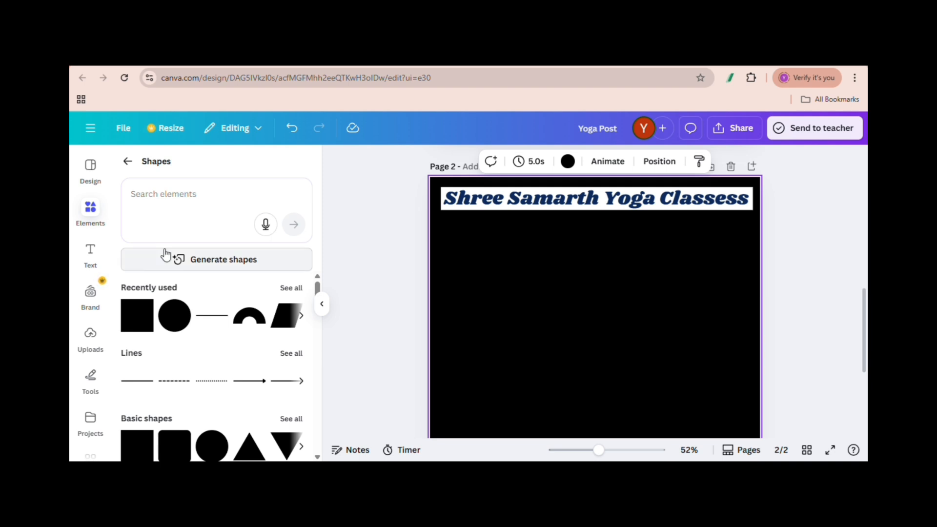
Add the heading text "Peace In Every Pose" at size 33.7, centred just below the "Shree Samarth Yoga Classess" heading.
left_click(91, 251)
left_click(235, 297)
double_click(704, 323)
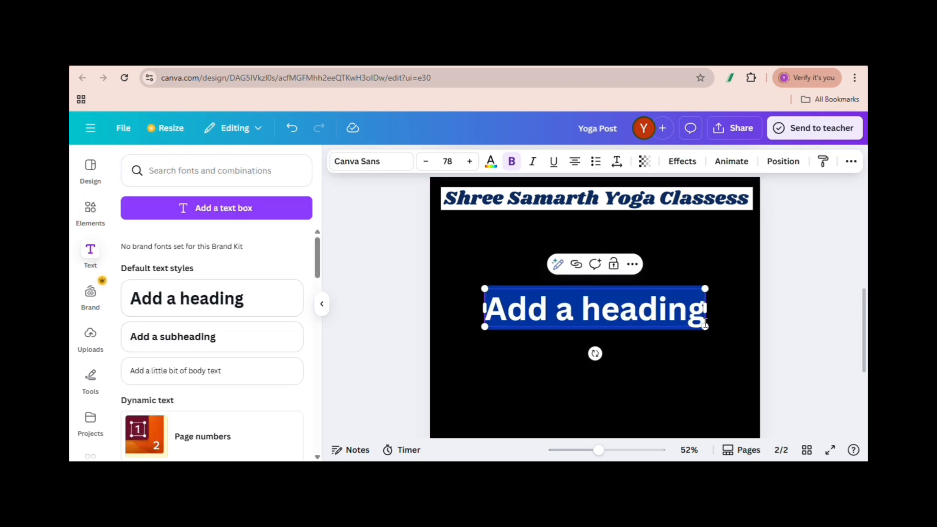
type("Peace")
left_click_drag(642, 328, 612, 232)
type("In Every Pose")
left_click(656, 336)
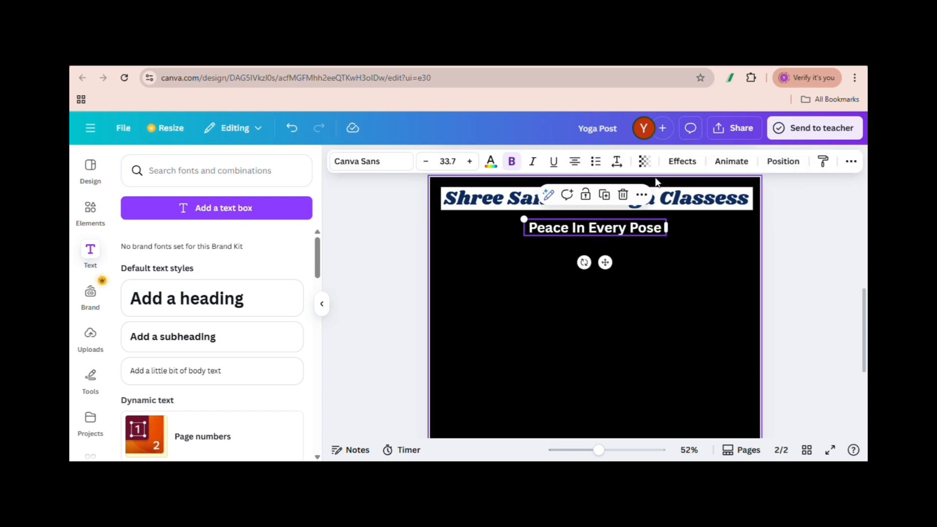
Try the Brittany handwriting font on "Peace In Every Pose", settle on Handsome, and move the tagline slightly closer to the heading.
left_click(371, 162)
left_click(200, 216)
left_click(157, 248)
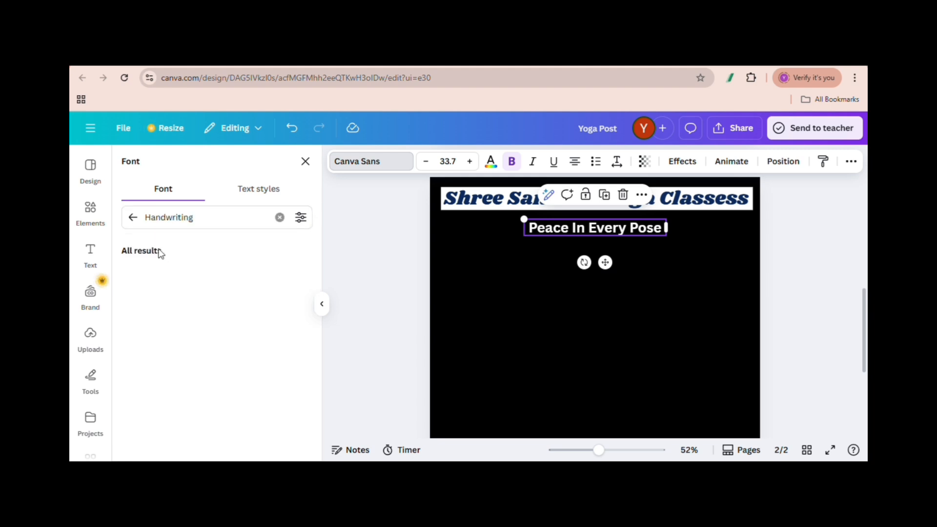
scroll(234, 341, "down", 3)
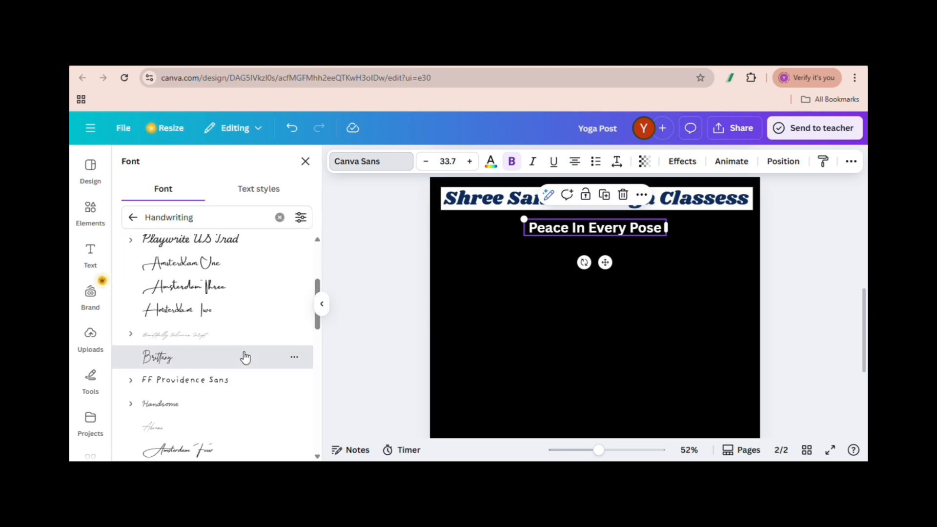
left_click(245, 358)
left_click(218, 404)
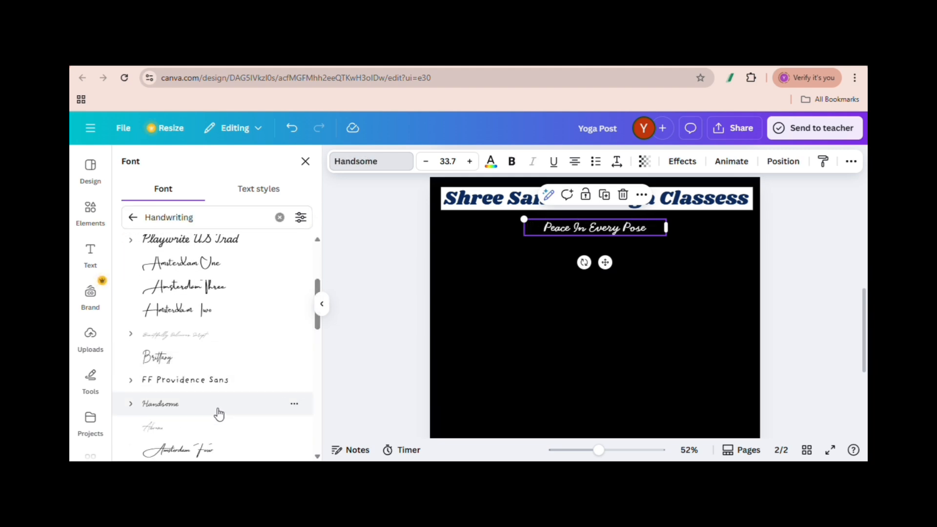
left_click(605, 225)
left_click_drag(605, 225, 603, 221)
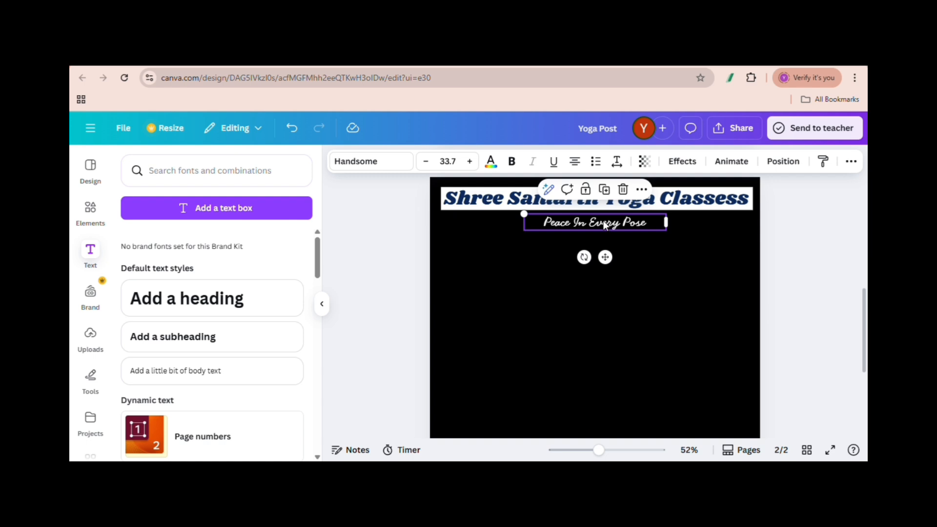
Add a white line as an underline directly beneath "Peace In Every Pose", matching the tagline's width.
left_click(84, 226)
left_click_drag(137, 315, 566, 230)
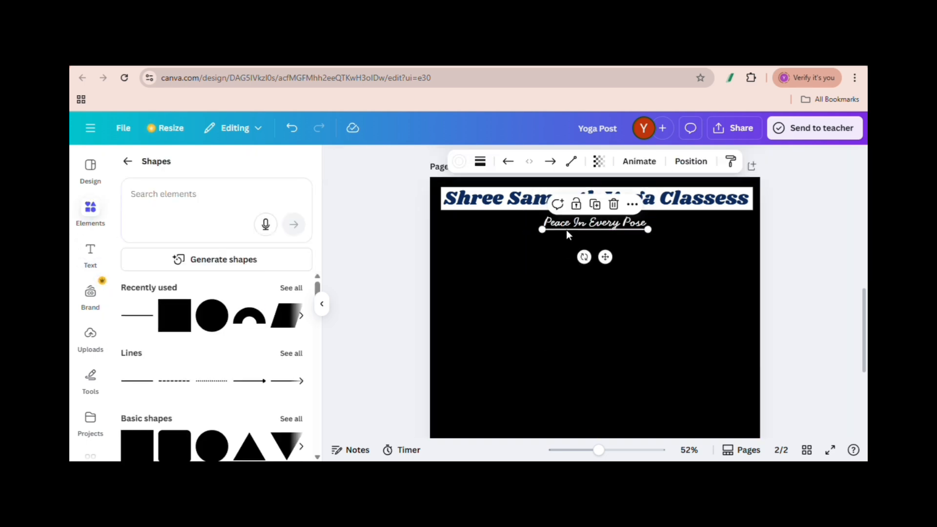
left_click(696, 330)
left_click(636, 227)
left_click(630, 286)
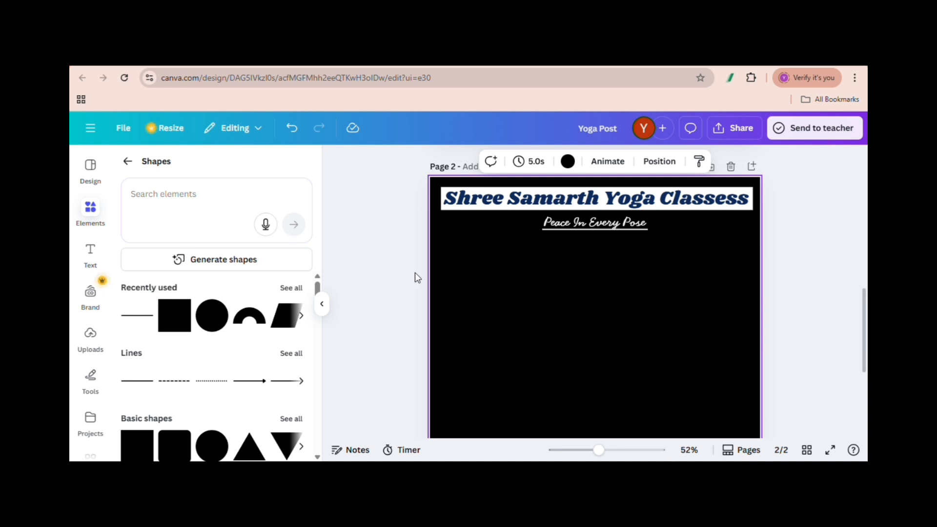
Add a heading text reading "Join the yoga class and keep your mind and body healthy".
left_click(91, 252)
left_click(215, 305)
double_click(566, 301)
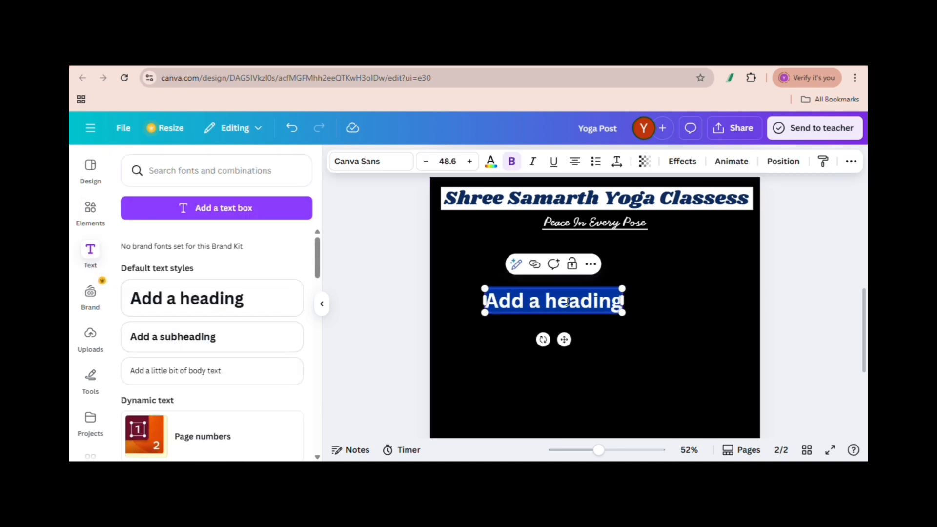
type("Join the yoga class and keep your")
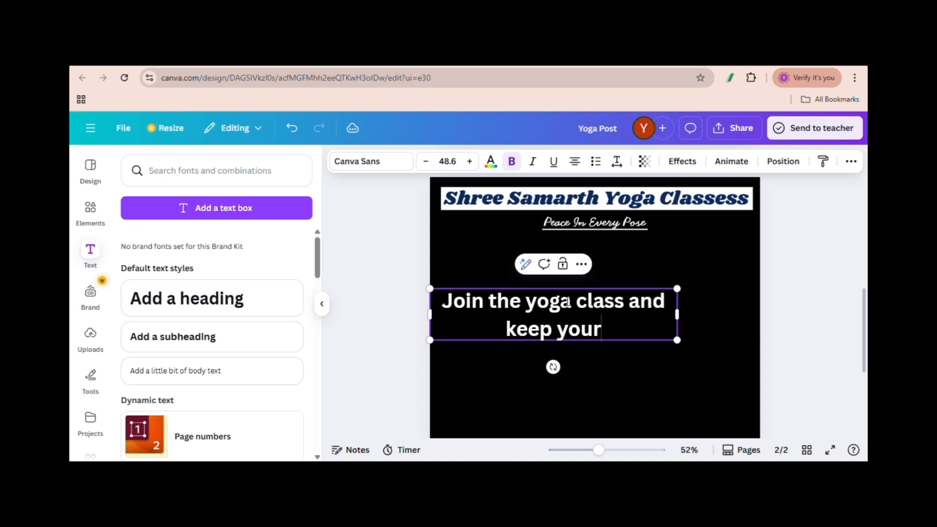
type(" mind and body")
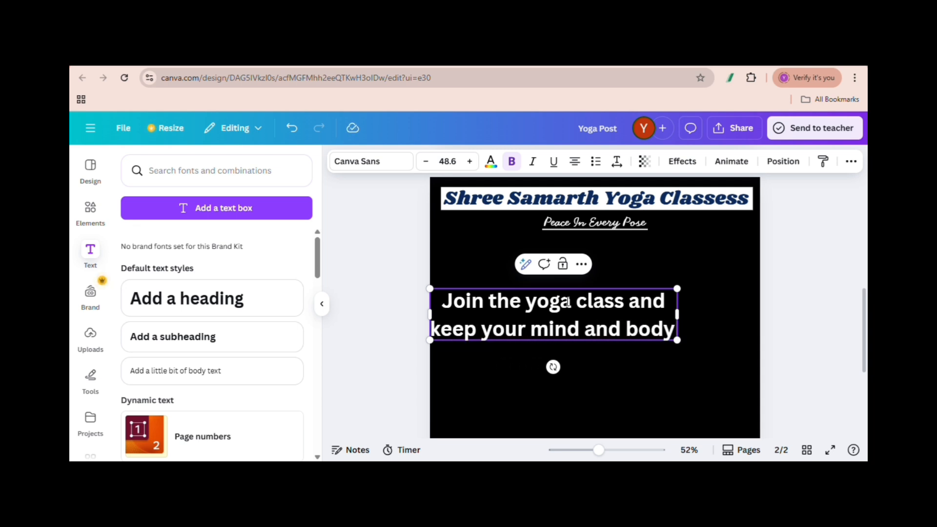
type(" healthy")
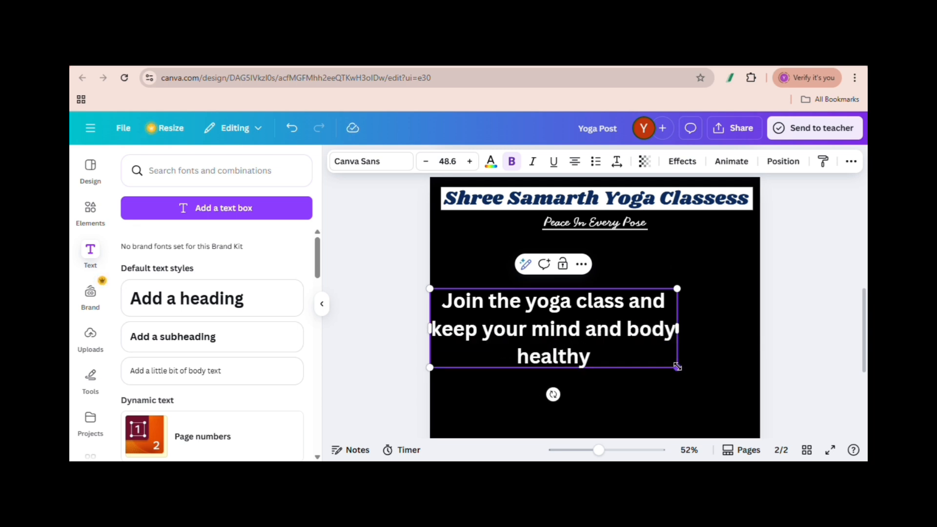
Shrink the "Join the yoga class" text to size 22.7 and place it below the tagline towards the page's left side.
left_click_drag(677, 367, 582, 337)
left_click_drag(526, 314, 576, 277)
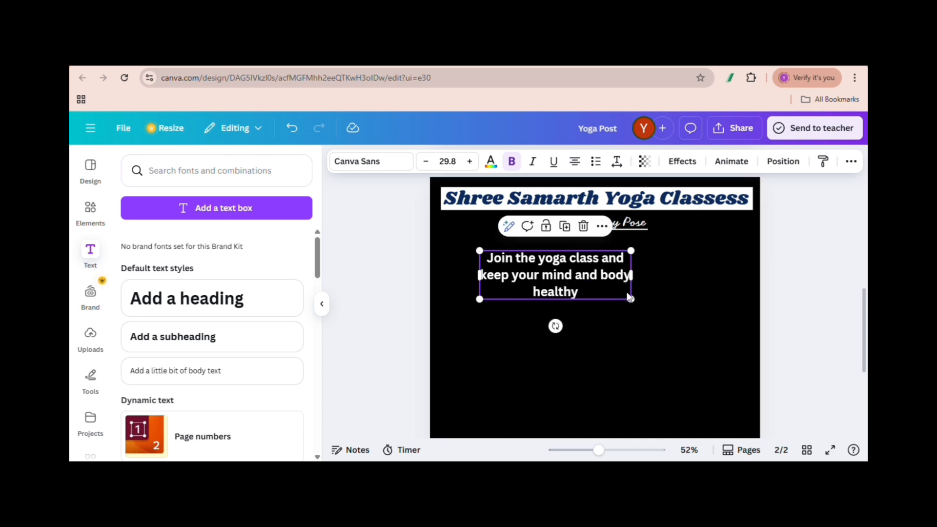
left_click_drag(631, 298, 547, 268)
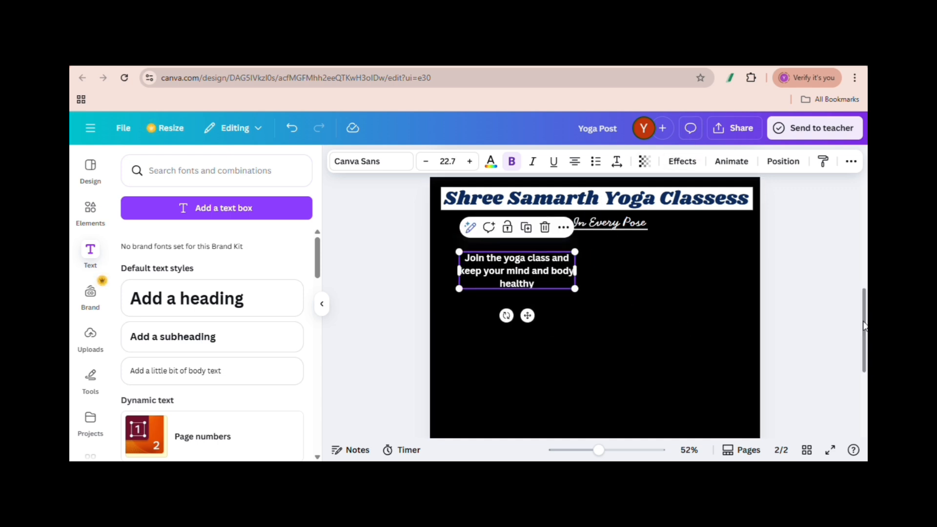
Copy the grouped heading, tagline and underline from page 2 and paste them onto page 1 above the woman in the phone frame.
left_click_drag(865, 326, 857, 168)
left_click(463, 284)
left_click(620, 314, "shift")
key("ctrl+c")
left_click(532, 233)
key("ctrl+v")
left_click(731, 318)
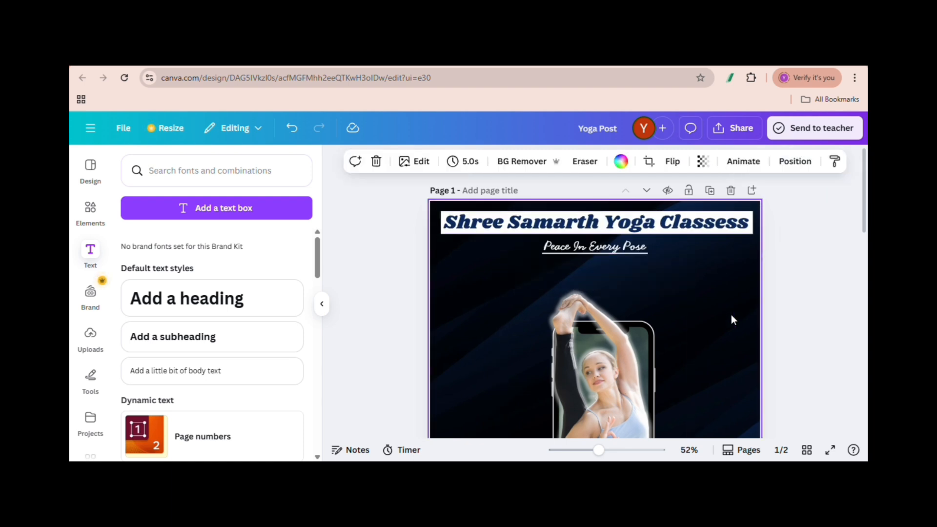
Nudge the "Shree Samarth Yoga Classess" heading on page 1 slightly towards the page's left edge.
left_click_drag(501, 218, 495, 218)
left_click_drag(583, 244, 581, 245)
left_click(699, 273)
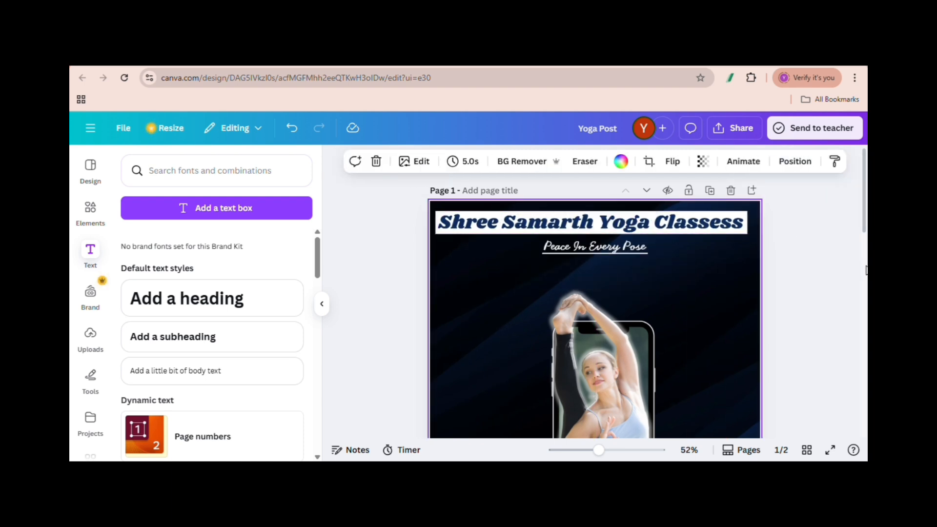
Copy the "Join the yoga class" text from page 2 to page 1, placing it beside the woman's raised arms at size 20.6.
left_click_drag(864, 228, 865, 367)
left_click(541, 266)
left_click_drag(864, 317, 863, 185)
left_click_drag(598, 450, 588, 454)
left_click(511, 277)
key("ctrl+v")
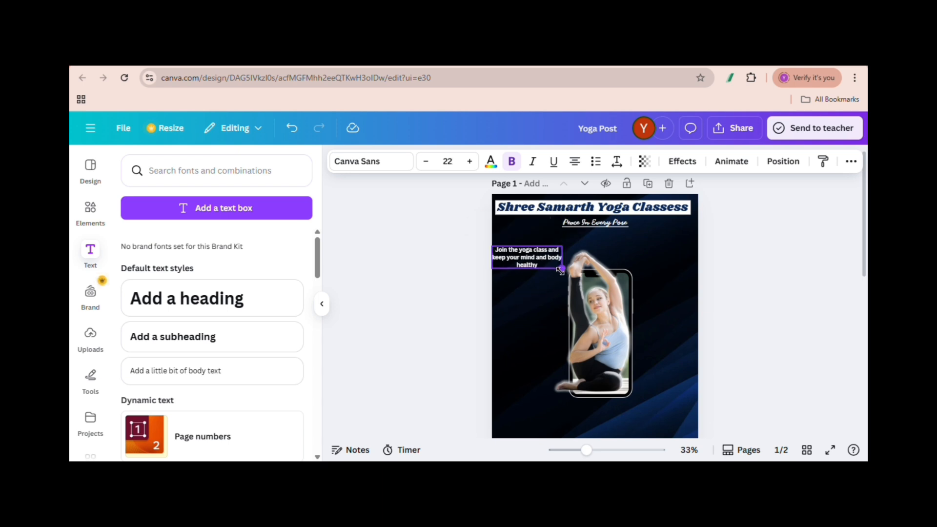
left_click_drag(534, 266, 493, 252)
left_click(525, 265)
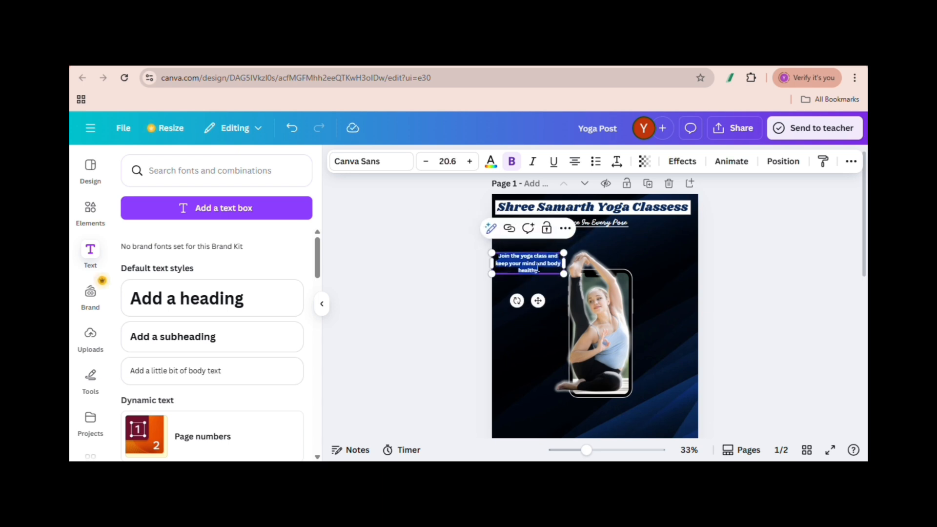
left_click(522, 313)
left_click(522, 258)
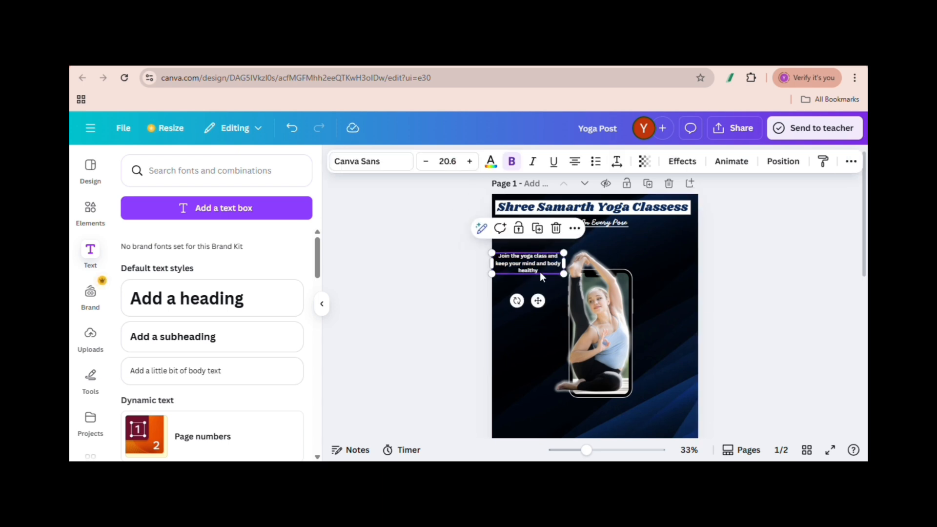
Apply a white Background effect to the "Join the yoga class" text and colour its letters black.
left_click(672, 166)
scroll(319, 292, "down", 5)
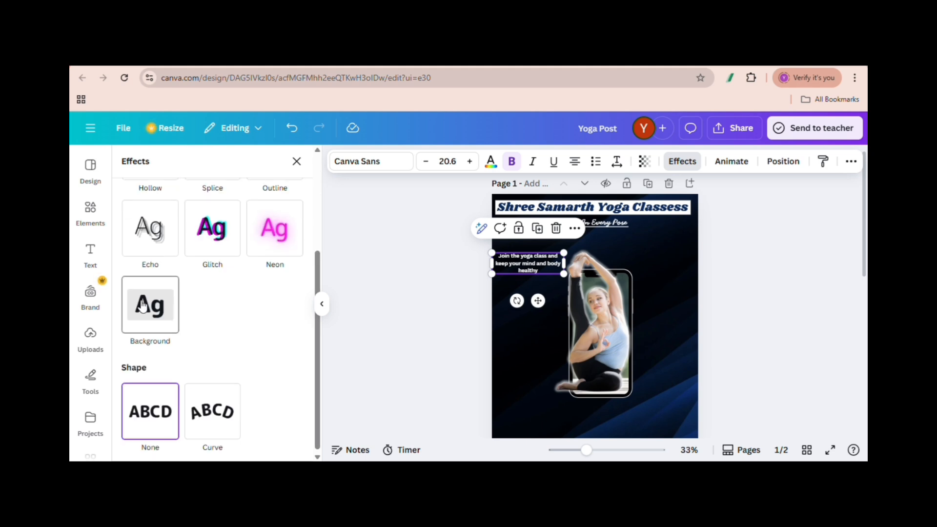
scroll(295, 403, "down", 2)
left_click(293, 408)
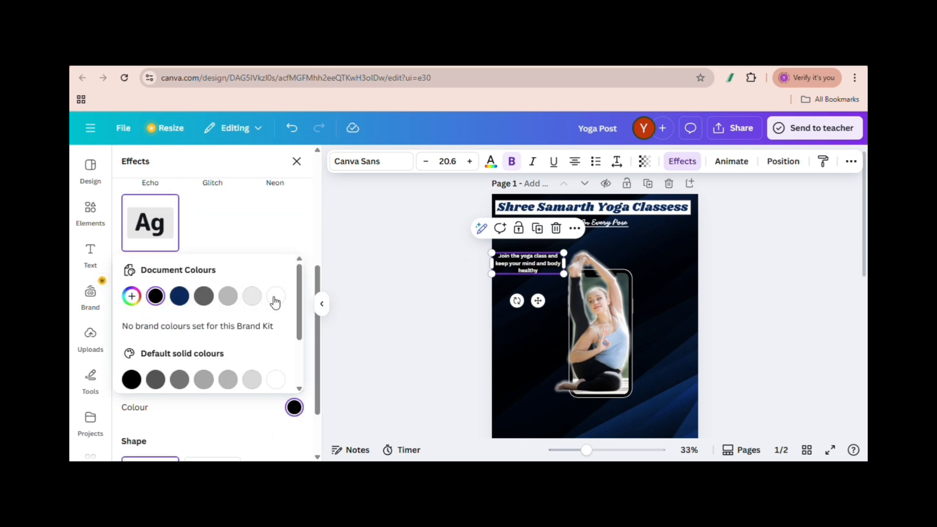
left_click(276, 295)
left_click(491, 162)
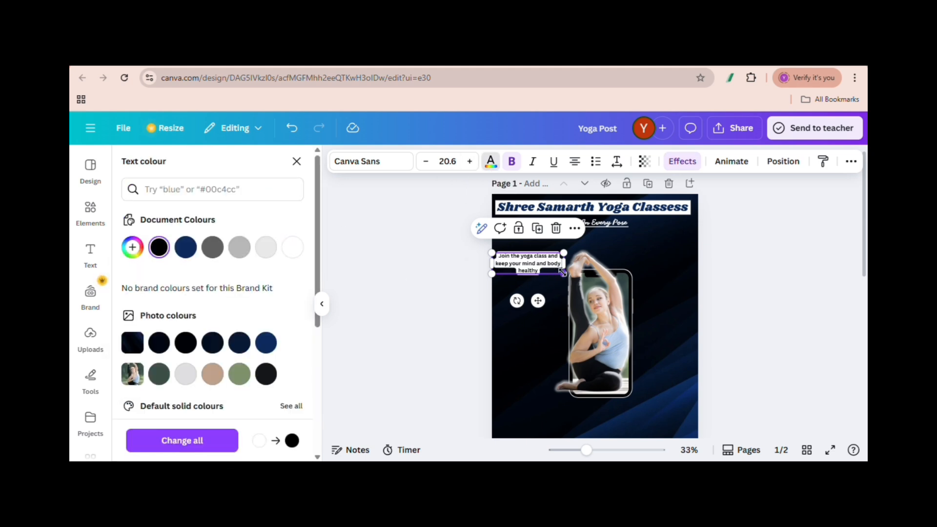
Narrow the invitation text box so it wraps onto four lines and enlarge the text to size 28.4.
left_click_drag(530, 268, 553, 269)
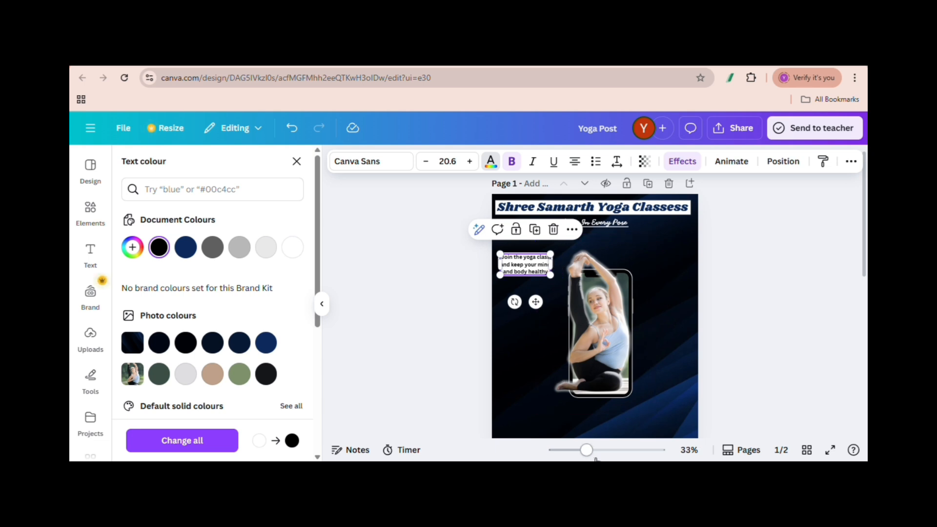
left_click_drag(586, 450, 605, 450)
scroll(719, 335, "up", 1)
left_click_drag(505, 299, 517, 337)
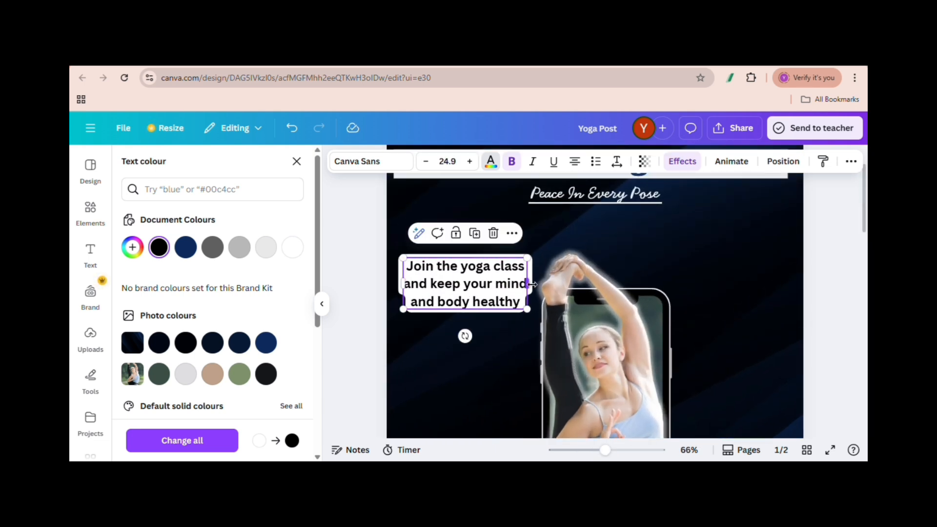
mouse_move(523, 286)
left_mouse_down()
mouse_move(510, 292)
mouse_move(521, 293)
left_mouse_up()
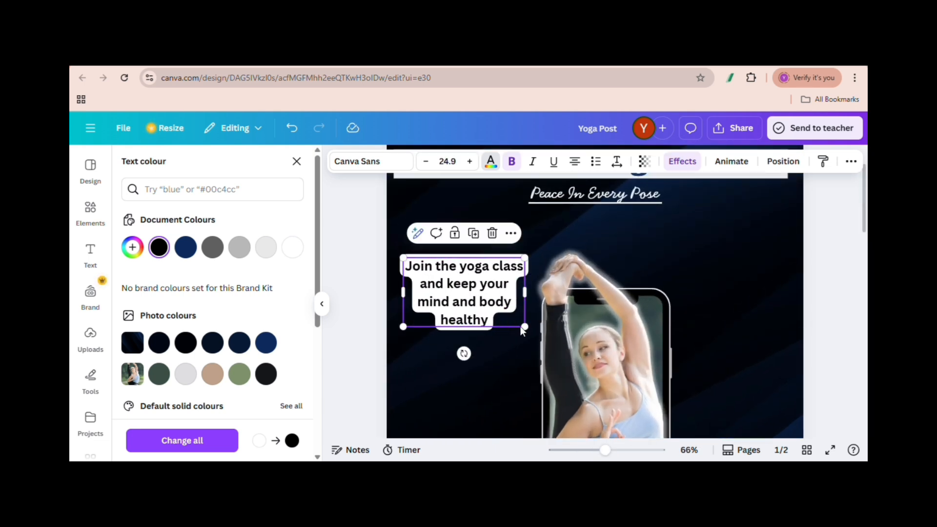
left_click_drag(525, 327, 500, 321)
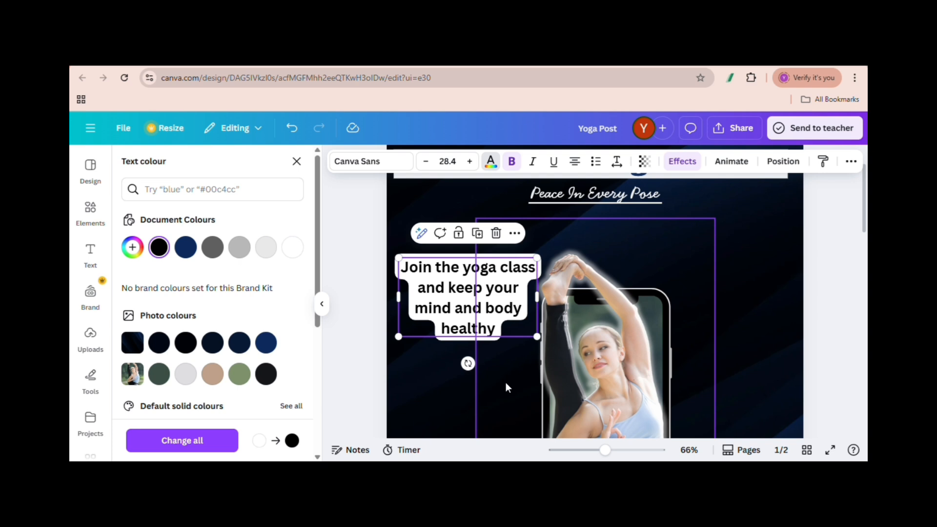
Change the font of the invitation text to Comic Sans.
double_click(458, 267)
left_click(371, 161)
left_click(279, 217)
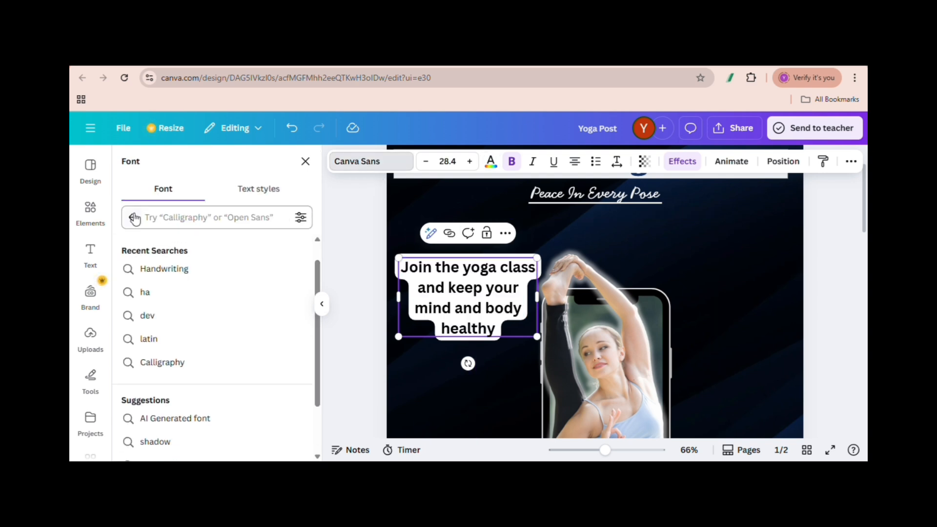
scroll(307, 275, "down", 5)
left_click(200, 284)
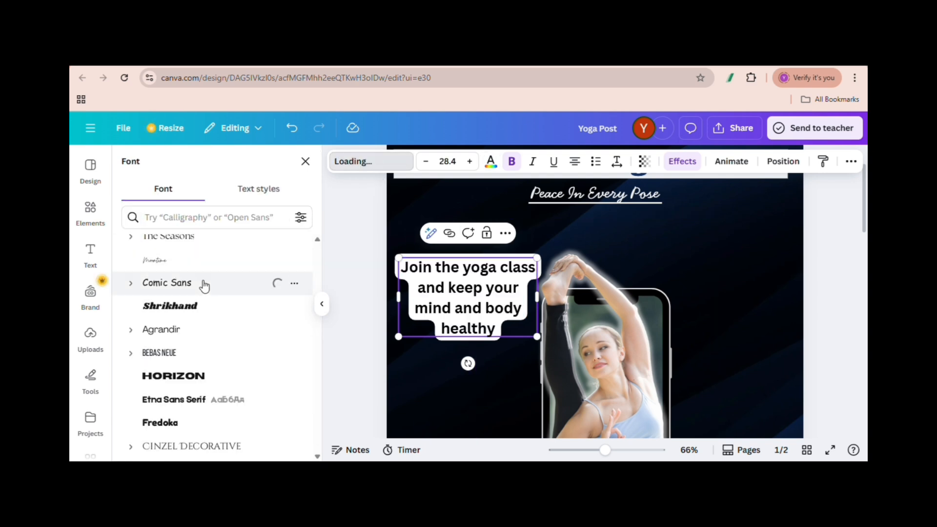
left_click(536, 288)
left_click(544, 289)
left_click(483, 278)
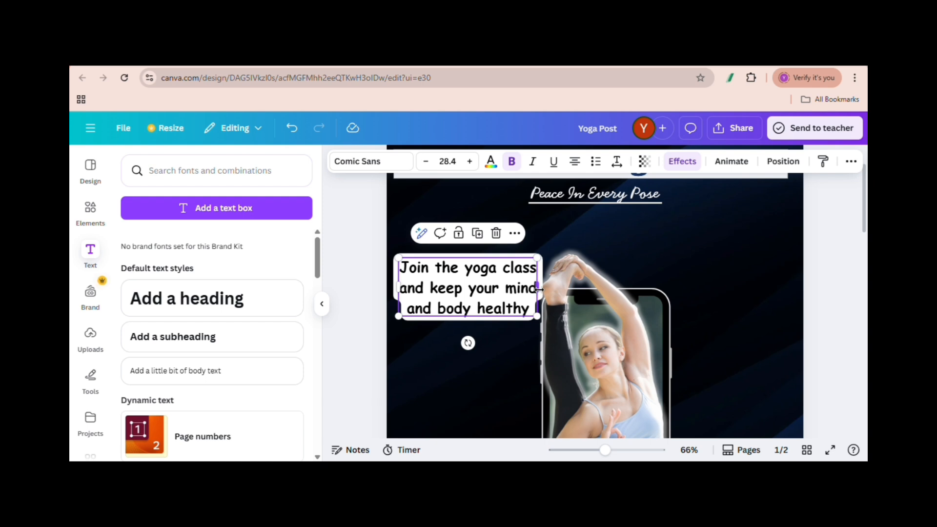
Wrap the invitation text onto five lines, enlarge it and fit it between the page's left edge and the phone frame.
left_click_drag(538, 290, 488, 369)
left_click_drag(605, 450, 595, 454)
left_click_drag(550, 385, 531, 361)
left_click_drag(595, 450, 585, 450)
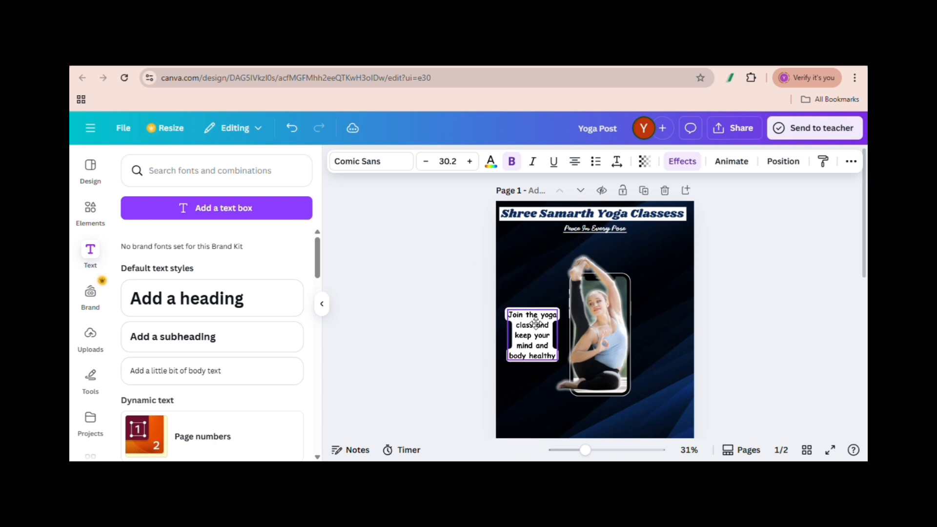
left_click_drag(536, 323, 564, 303)
left_click_drag(545, 339, 568, 367)
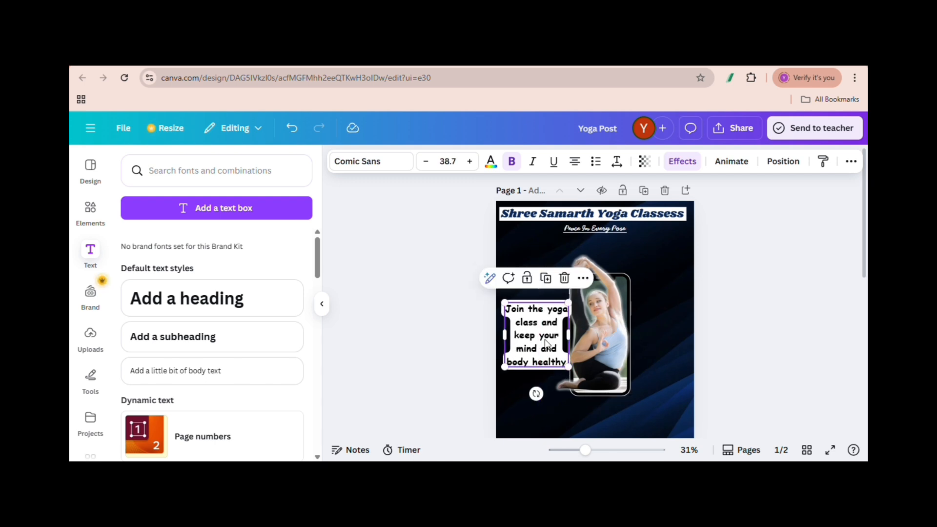
left_click_drag(568, 303, 562, 309)
left_click(538, 247)
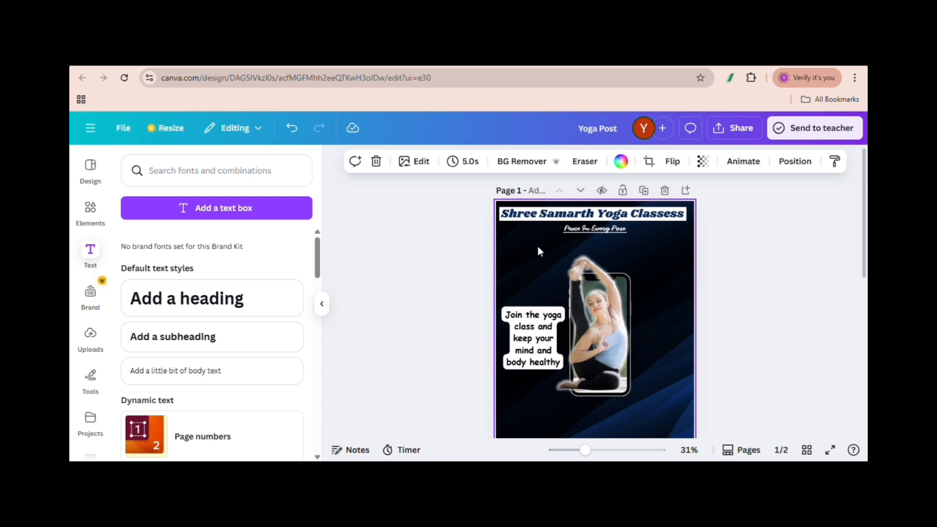
Replace the invitation text on page 2 with "Online & Offline" and enlarge it to size 35.4.
scroll(621, 326, "down", 5)
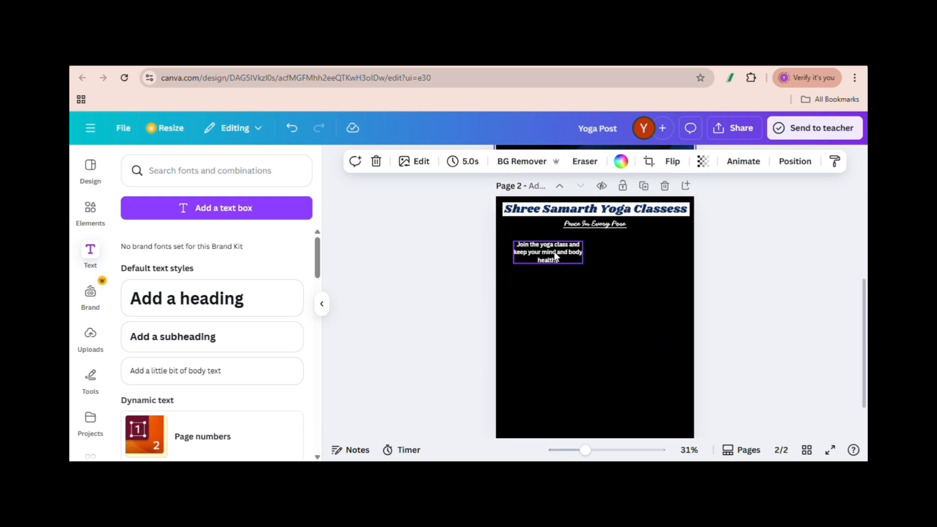
left_click(554, 250)
key("l")
key("ctrl+a")
double_click(548, 256)
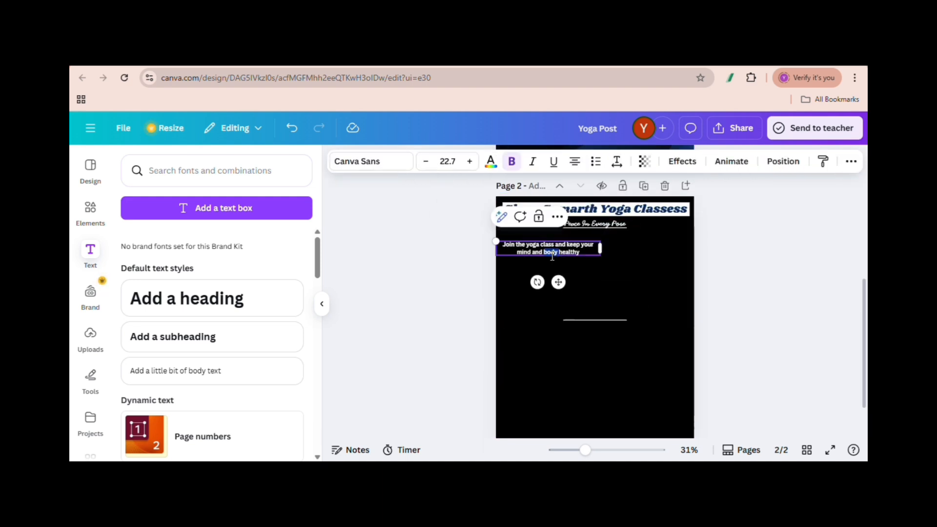
key("ctrl+a")
type("Online & Offl")
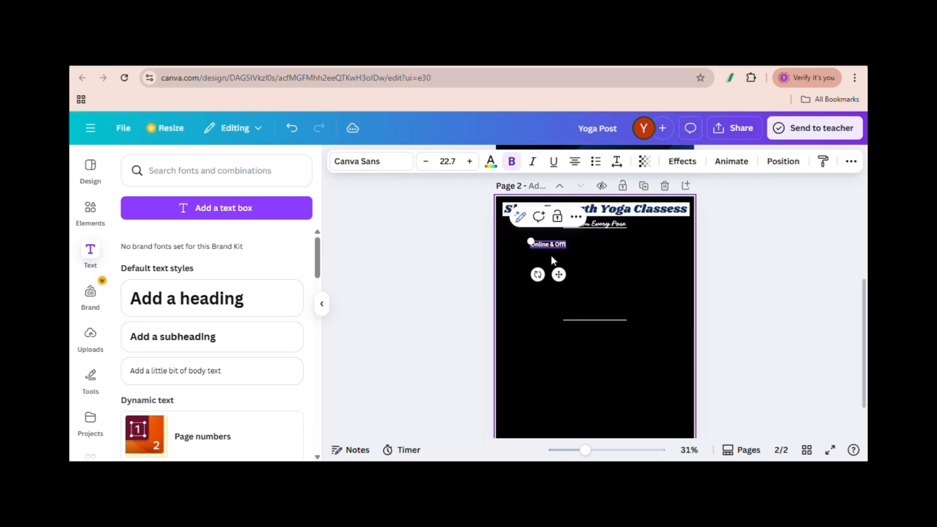
type("ine")
left_click_drag(525, 239, 502, 236)
Convert the "Online & Offline" text on page 2 to uppercase, set it to size 38.4 and position it beneath the tagline.
left_click_drag(864, 291, 852, 160)
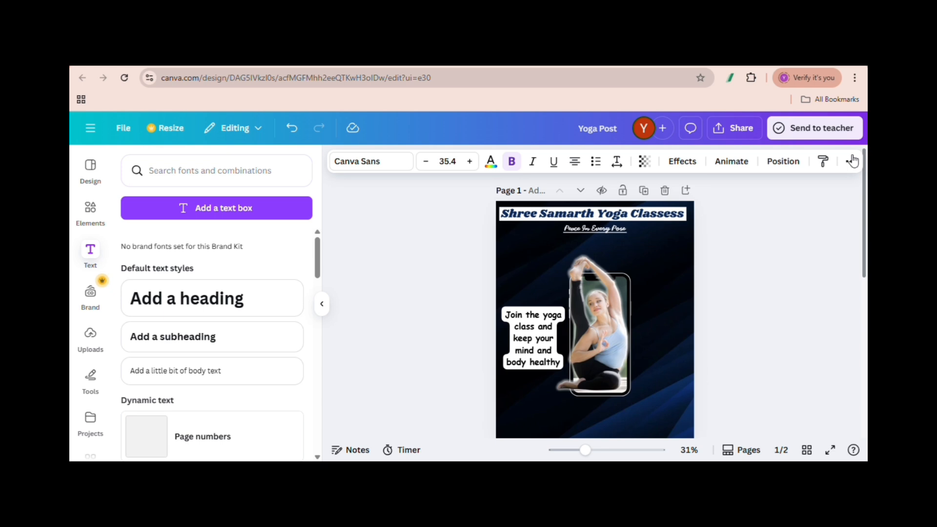
left_click(657, 218)
left_click_drag(864, 213, 864, 318)
left_click(564, 300)
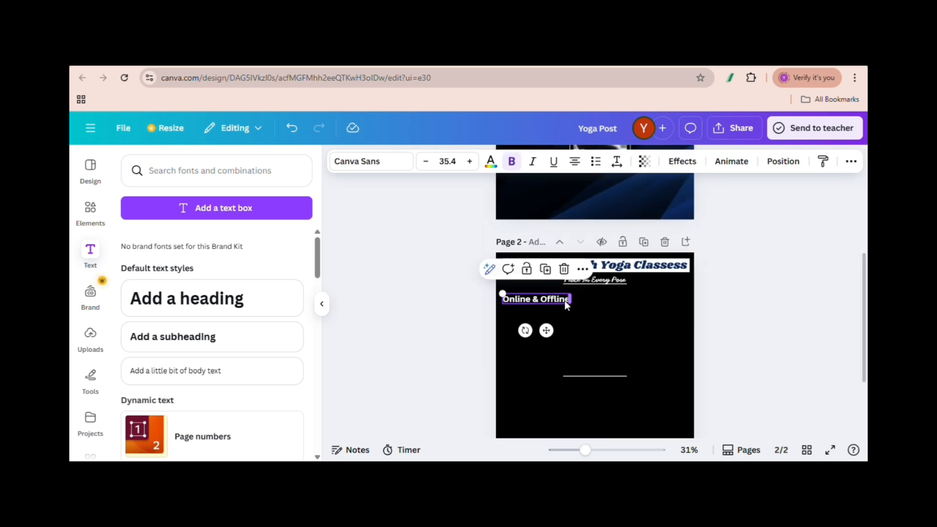
left_click_drag(585, 450, 598, 450)
left_click_drag(533, 295, 559, 300)
left_click_drag(466, 294, 441, 290)
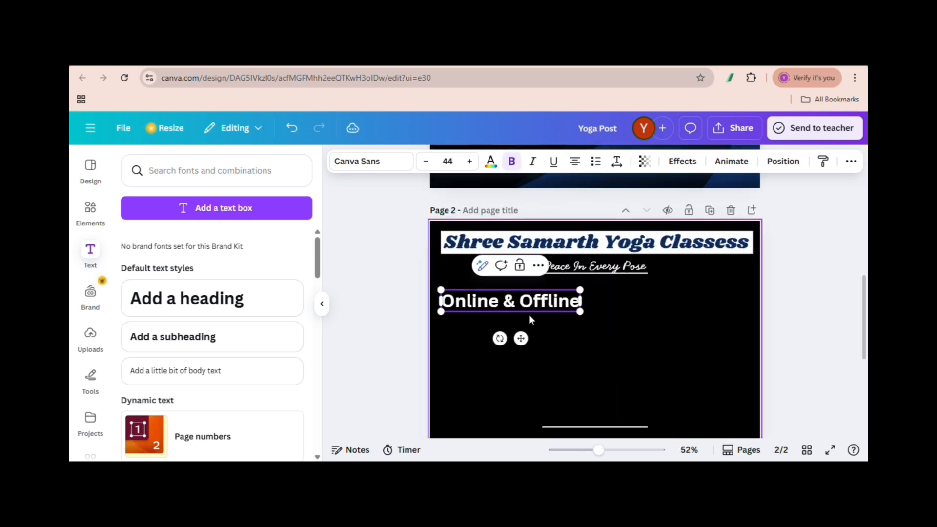
left_click(850, 161)
left_click(848, 188)
left_click_drag(592, 312, 605, 295)
left_click_drag(549, 303, 575, 304)
Change the "ONLINE & OFFLINE" text to the Alice font and reduce it to size 37.8.
left_click(398, 169)
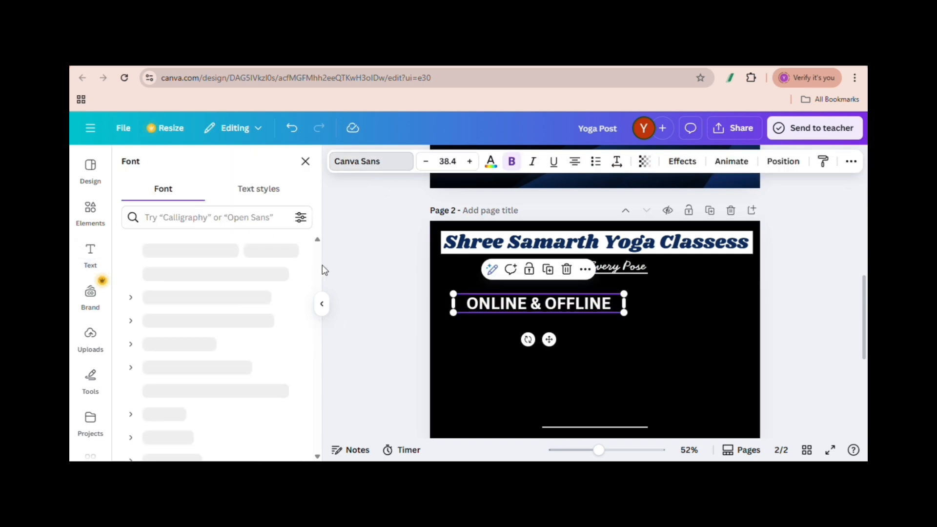
scroll(316, 242, "up", 5)
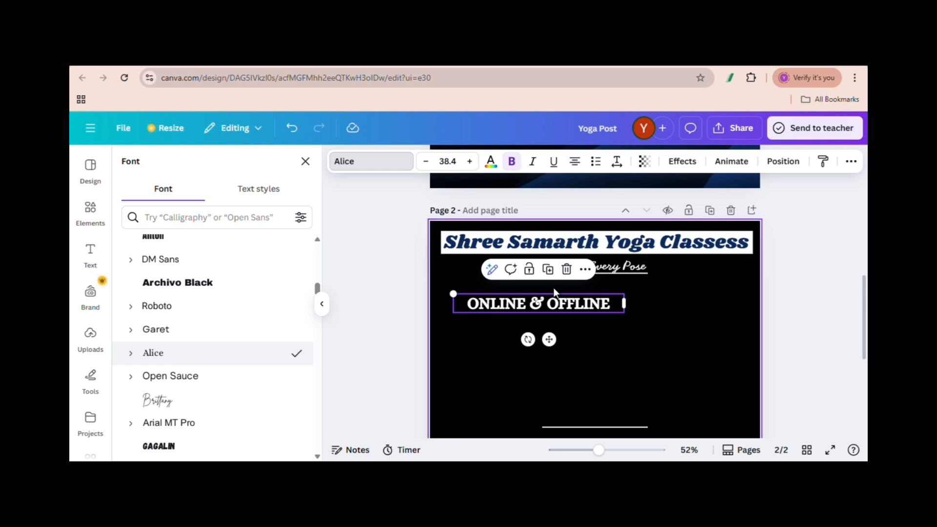
left_click_drag(454, 293, 456, 293)
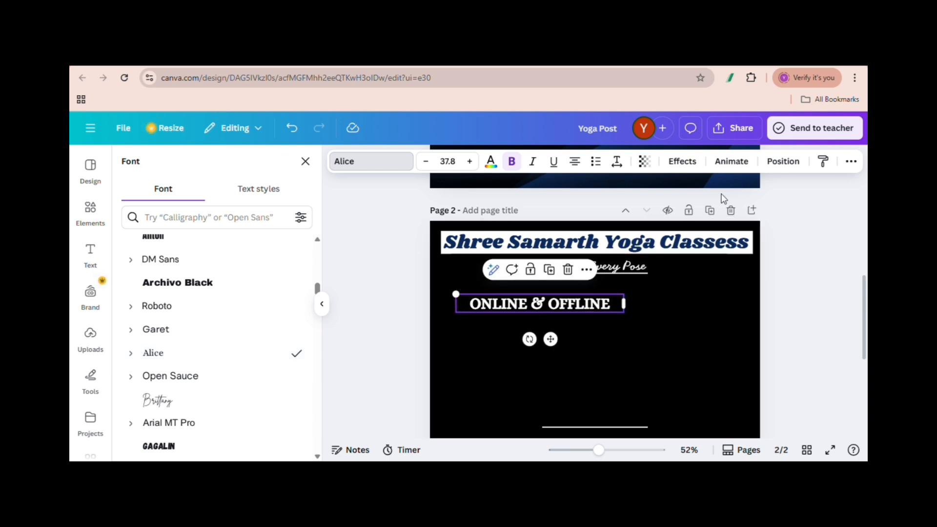
Ungroup the page 2 heading, duplicate its white background bar and move the copy down over "ONLINE & OFFLINE".
left_click(575, 242)
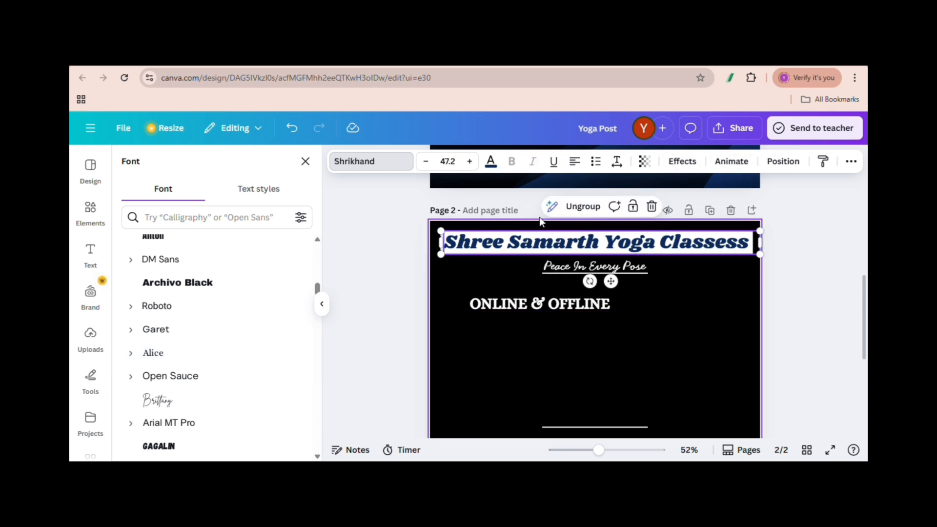
left_click(576, 207)
left_click(750, 253)
left_click(784, 162)
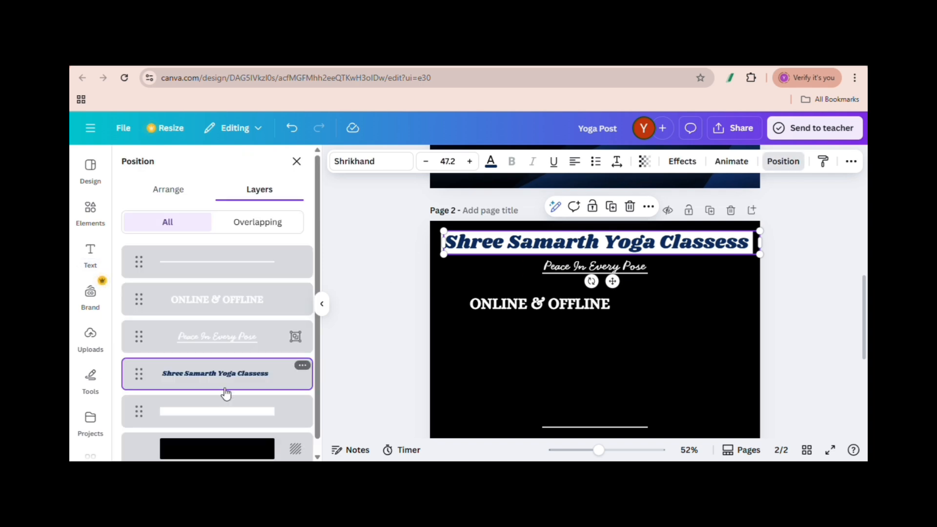
left_click(262, 406)
key("ctrl+d")
left_click_drag(495, 256, 496, 315)
Send the duplicated white bar backward, shrink it to roughly the width of "ONLINE & OFFLINE" and place it below that text.
left_click(836, 163)
left_click(799, 186)
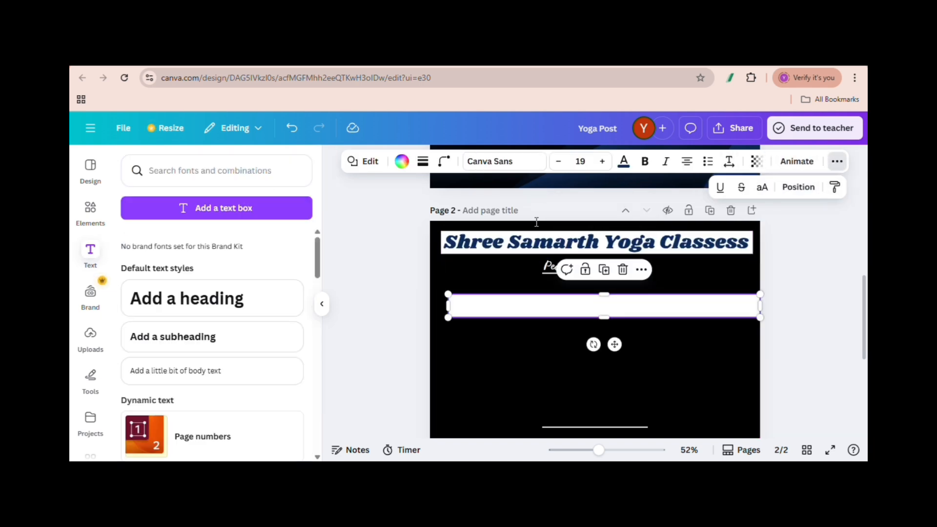
left_click(799, 186)
left_click(168, 189)
left_click(258, 224)
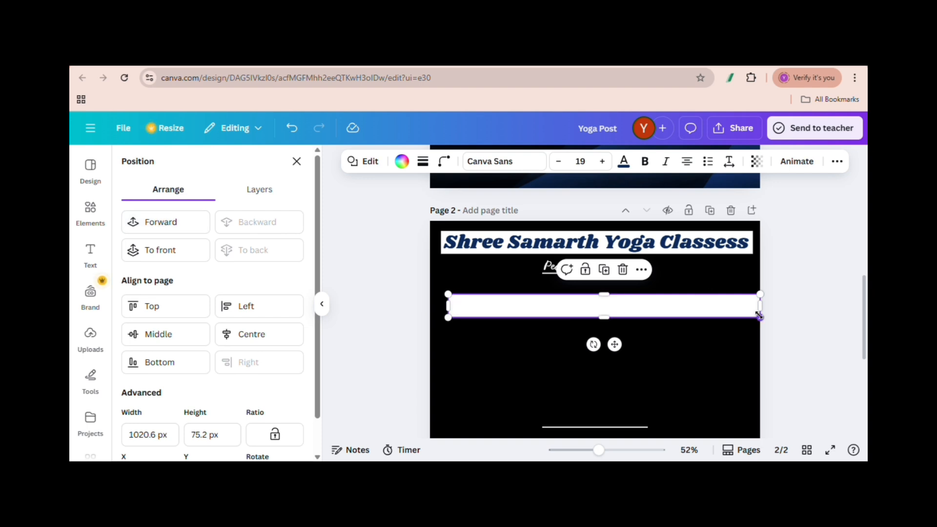
left_click_drag(759, 315, 634, 355)
Colour the "ONLINE & OFFLINE" text dark navy blue and fit the white bar directly behind it.
left_click(537, 304)
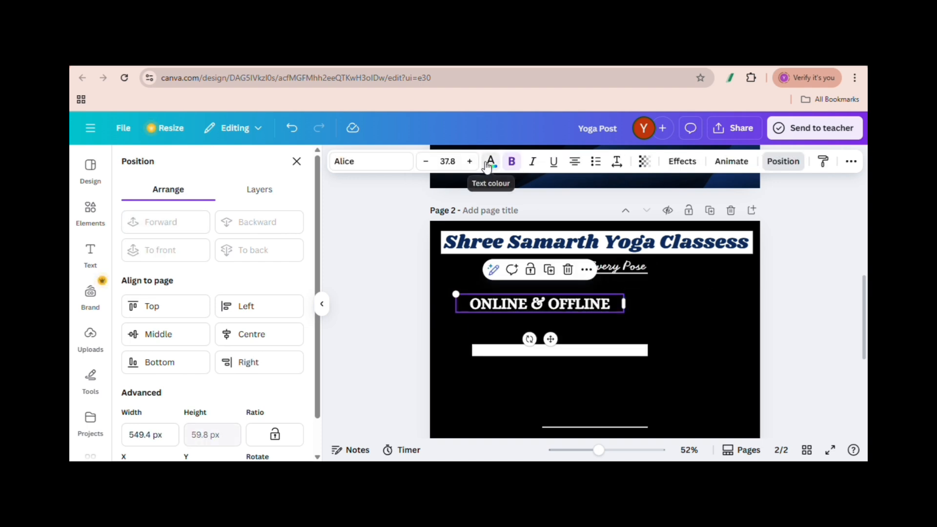
left_click(491, 161)
left_click(185, 247)
left_click_drag(552, 350, 535, 304)
mouse_move(630, 310)
left_mouse_down()
mouse_move(634, 317)
mouse_move(590, 310)
mouse_move(617, 303)
left_mouse_up()
left_click(592, 328)
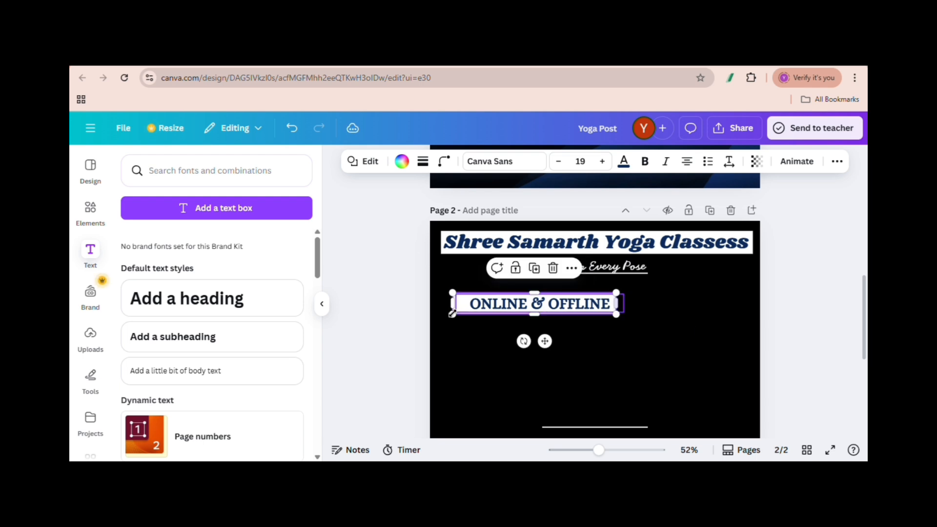
left_click_drag(452, 304, 463, 303)
Group "ONLINE & OFFLINE" with its white bar, copy it to page 1 and enlarge it slightly, centred beneath the tagline.
left_click(535, 301, "shift")
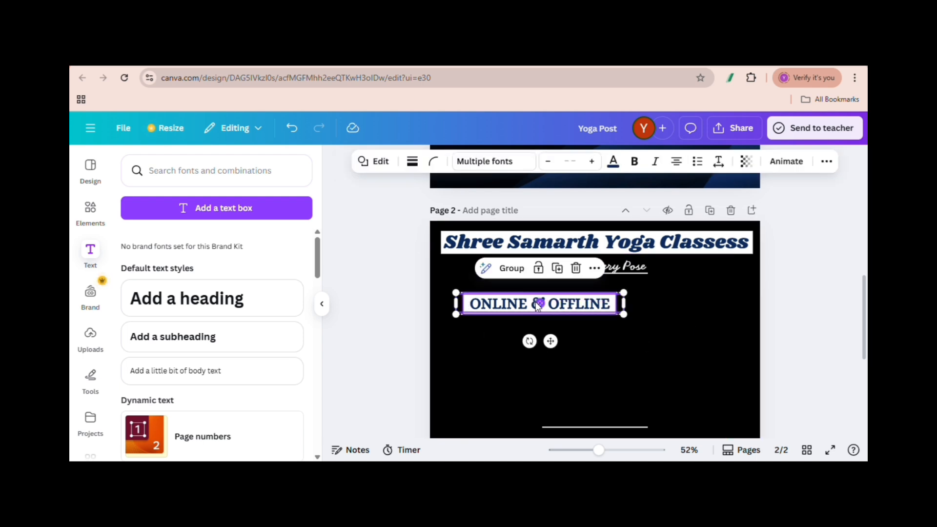
left_click(510, 268)
scroll(841, 204, "up", 8)
key("ctrl+v")
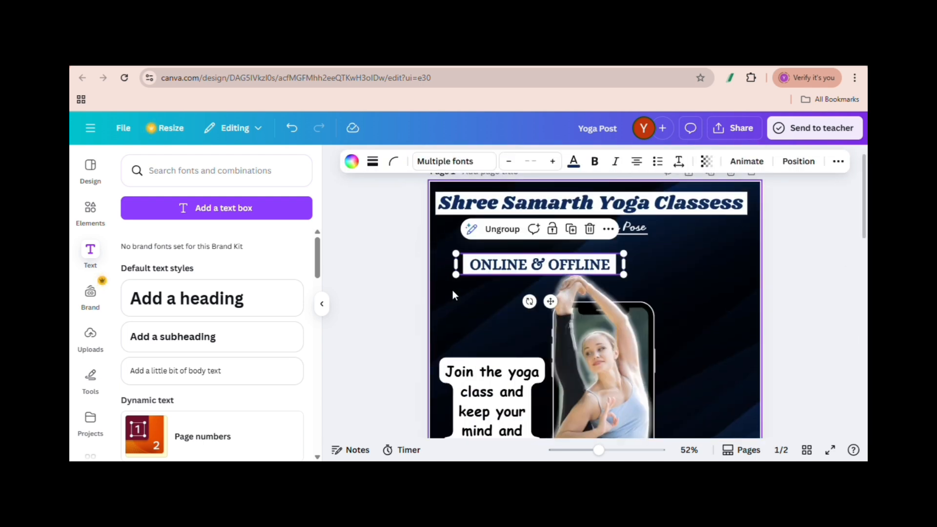
left_click_drag(540, 265, 586, 257)
left_click_drag(667, 247, 676, 245)
left_click_drag(500, 246, 492, 244)
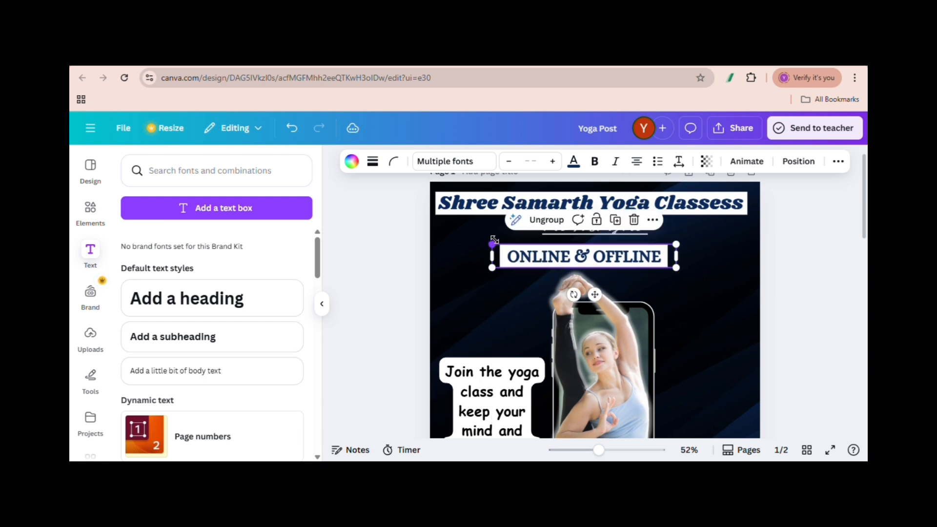
Nudge the "ONLINE & OFFLINE" label on page 1 so it sits horizontally centred beneath the tagline.
left_click_drag(603, 255, 607, 257)
left_click_drag(864, 226, 863, 241)
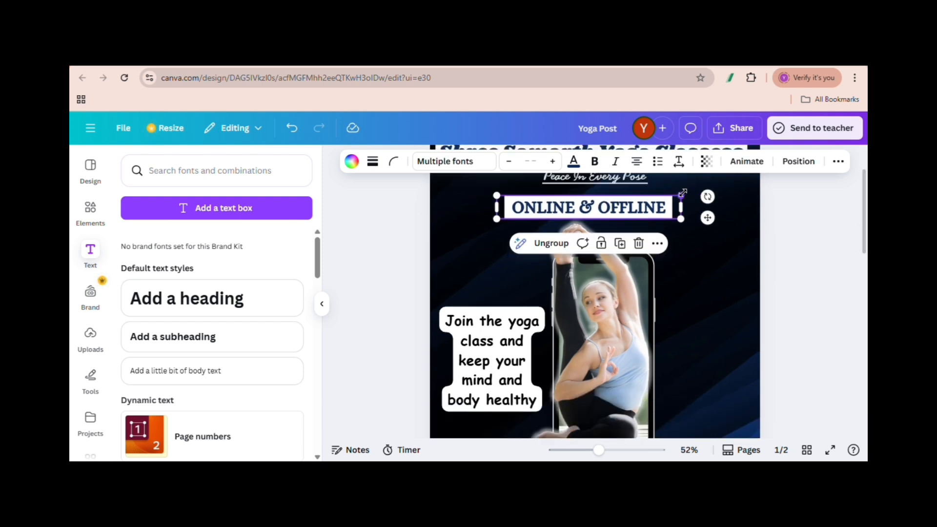
left_click_drag(588, 207, 594, 207)
left_click_drag(599, 451, 591, 450)
left_click(702, 368)
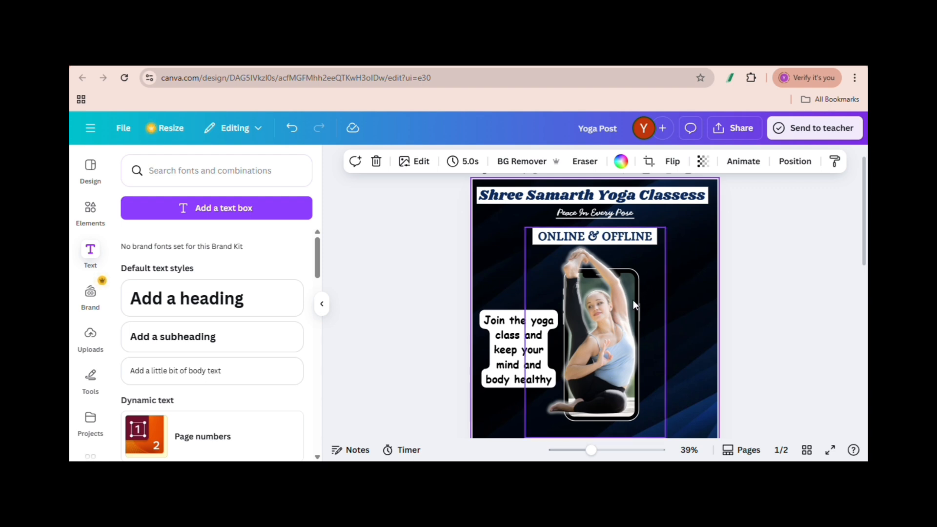
Add a heading reading "Monday To Saturday" on page 2 below "ONLINE & OFFLINE" and enlarge it to size 42.7.
scroll(865, 240, "down", 6)
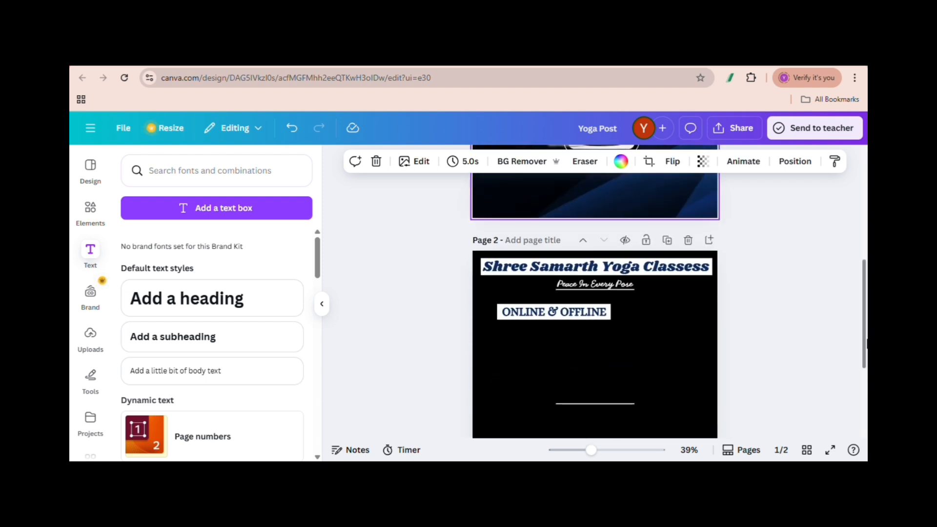
left_click(604, 263)
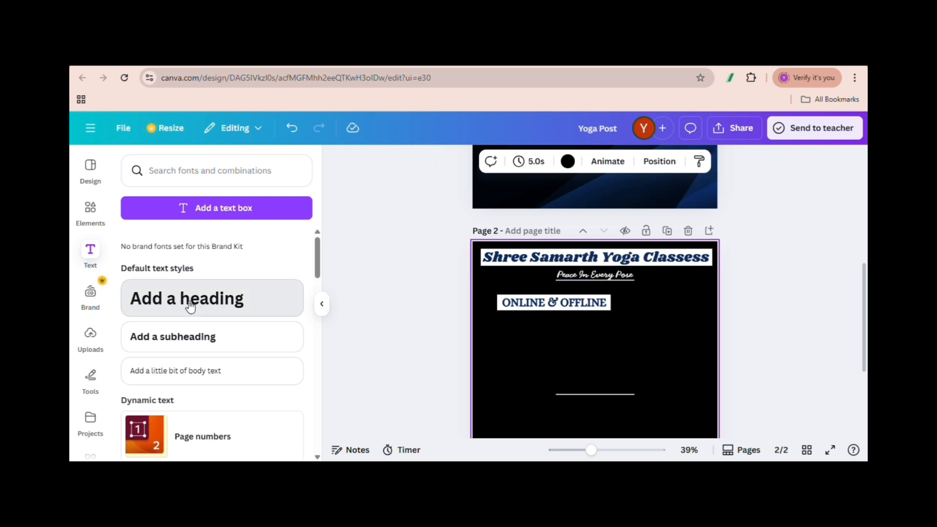
left_click_drag(188, 300, 567, 339)
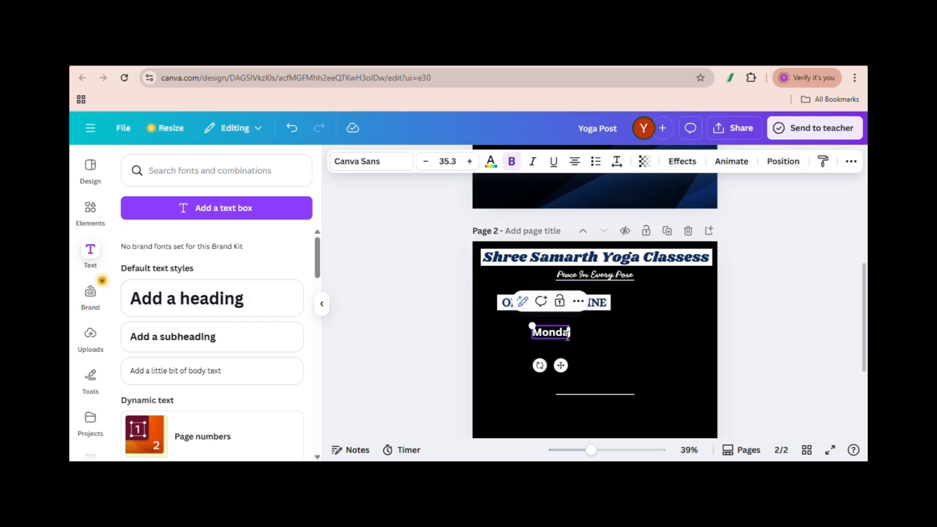
type("ay")
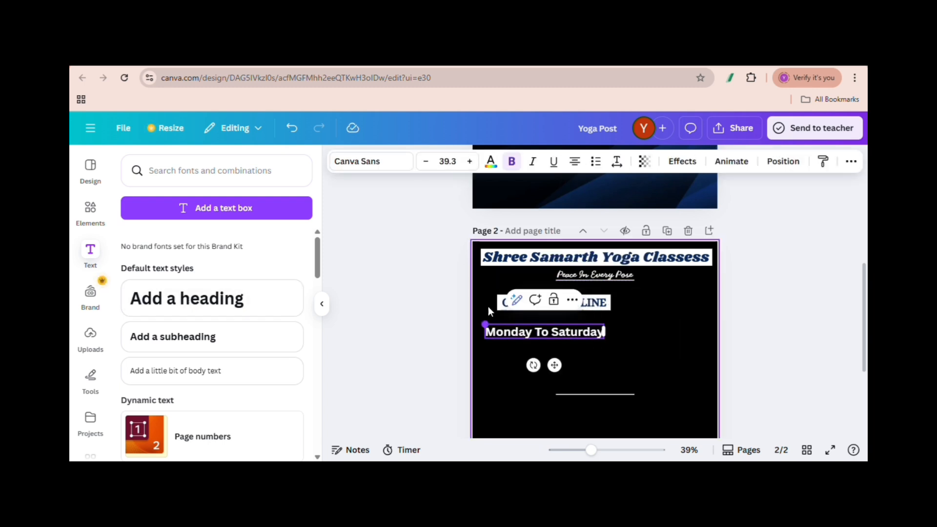
left_click_drag(485, 323, 479, 322)
left_click_drag(552, 366, 595, 366)
left_click_drag(524, 324, 518, 323)
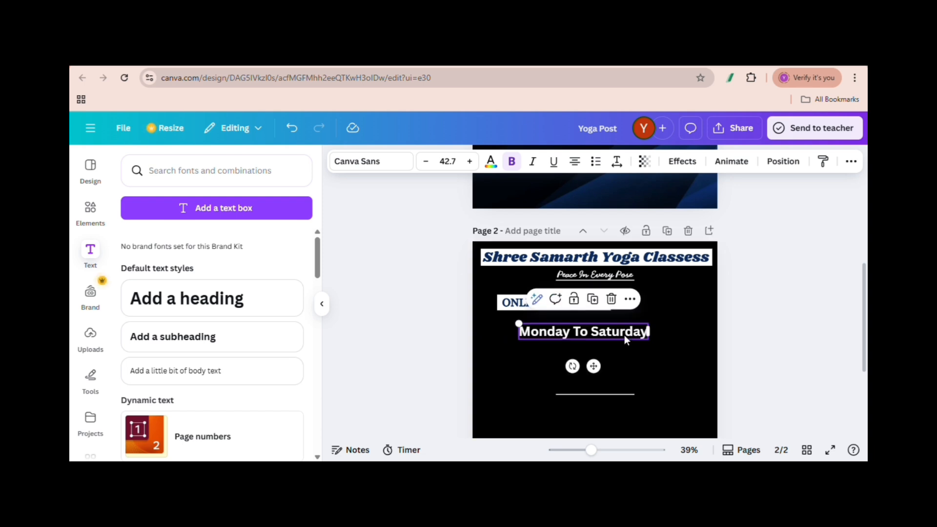
Try the Anton font at size 52 on "Monday To Saturday" and compare it with page 1.
left_click(371, 161)
scroll(318, 278, "up", 3)
left_click(226, 398)
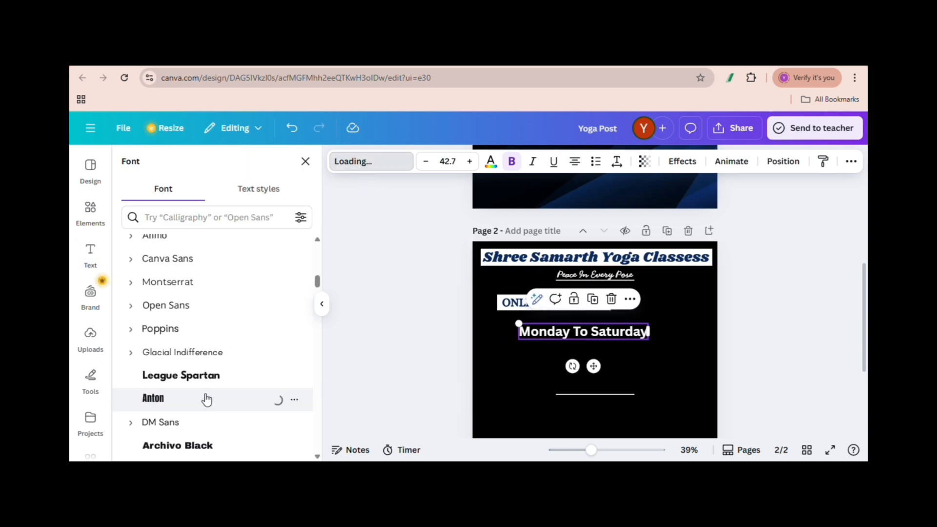
left_click_drag(531, 322, 509, 320)
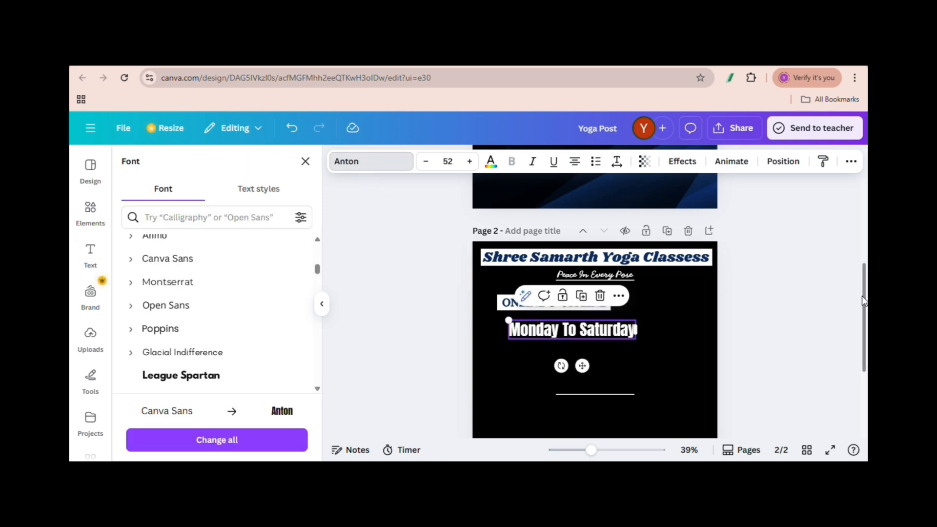
left_click_drag(861, 300, 858, 197)
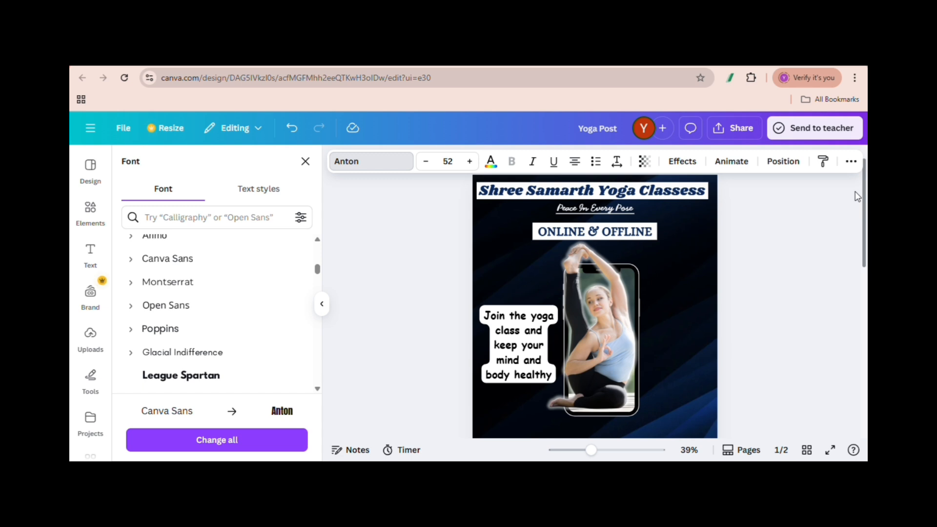
scroll(855, 196, "down", 5)
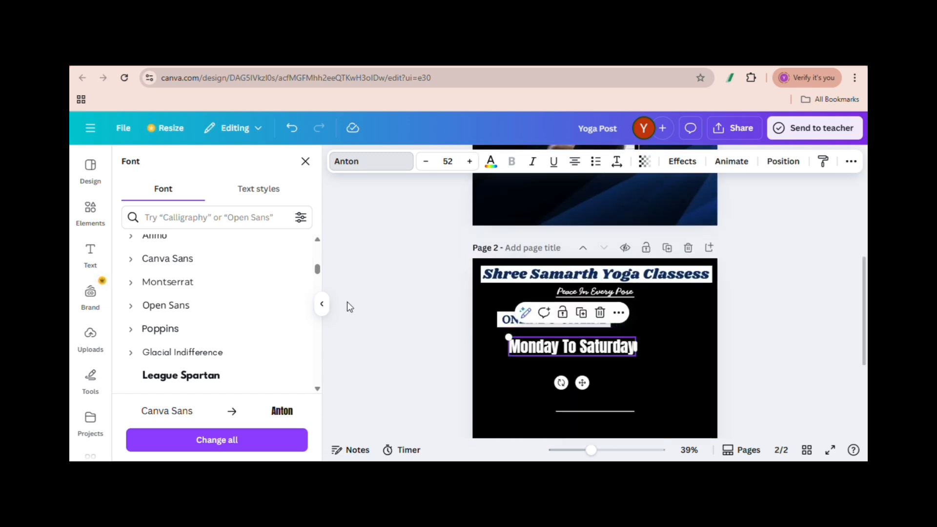
Set "Monday To Saturday" in bold Georgia Pro and resize it to 49.6.
scroll(318, 265, "up", 3)
scroll(318, 266, "up", 1)
left_click(175, 342)
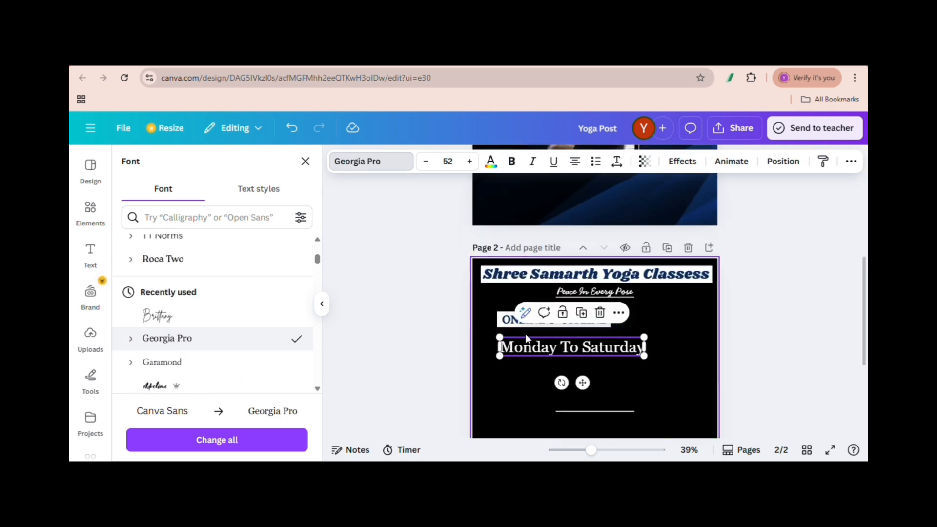
left_click(511, 162)
left_click_drag(654, 337, 647, 339)
Apply the Outline effect with thickness 59 to "Monday To Saturday", using black text and a white outline.
left_click(683, 161)
left_click(273, 300)
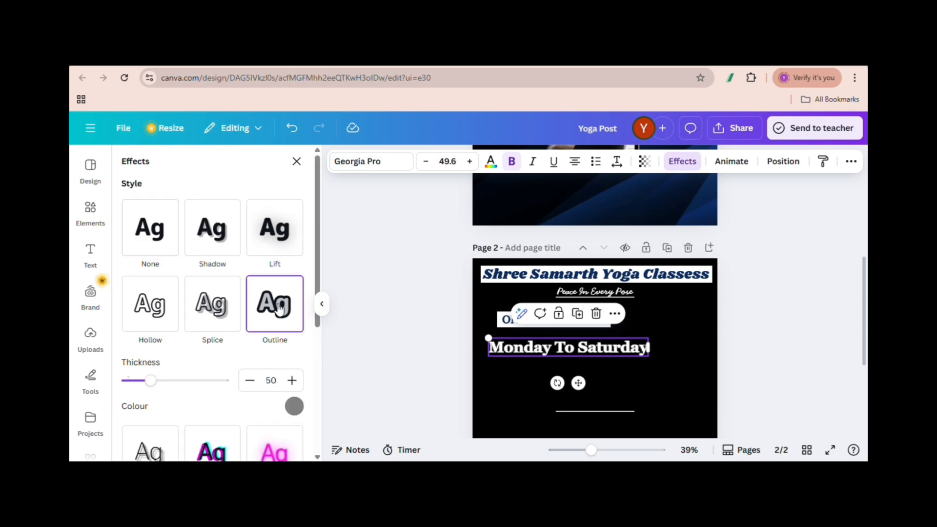
left_click(295, 407)
left_click(491, 161)
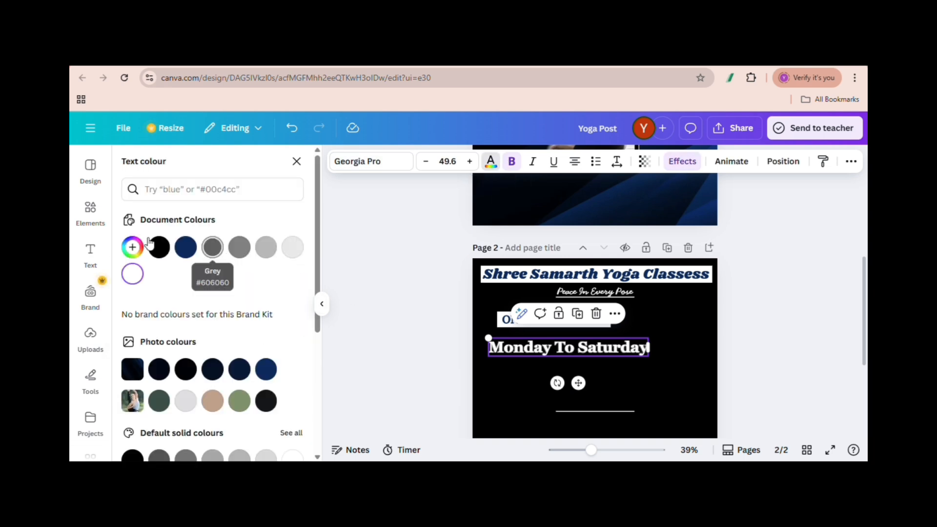
left_click(159, 245)
left_click(682, 161)
left_click(295, 407)
left_click(132, 320)
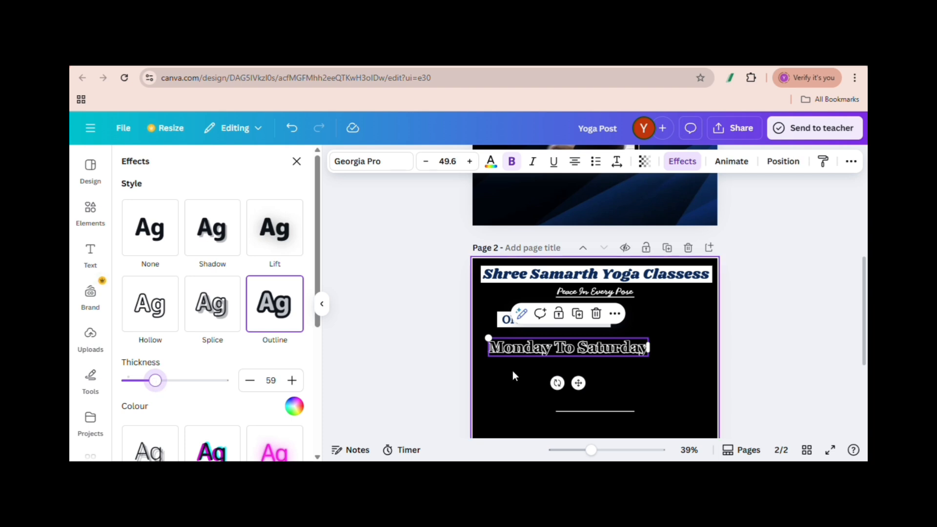
Shrink the outlined "Monday To Saturday" text to size 43.1 and check the page 1 layout.
left_click_drag(488, 337, 508, 337)
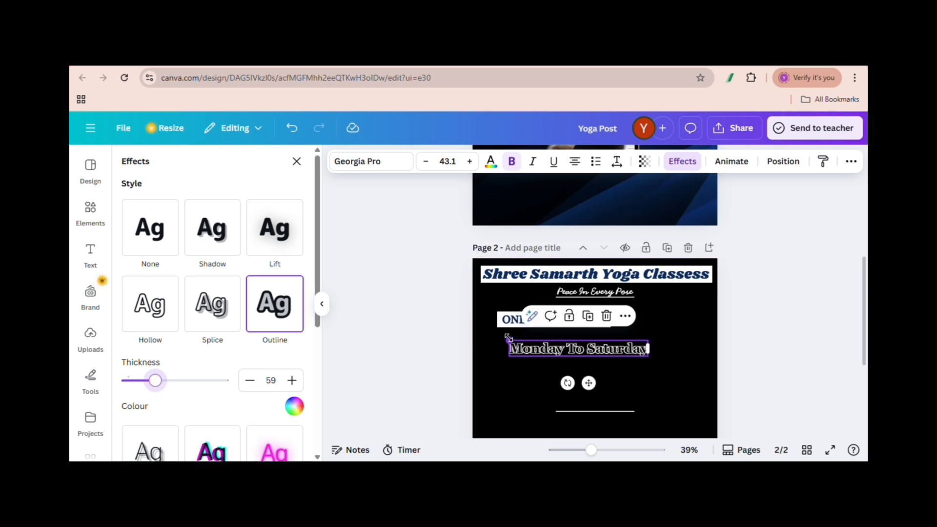
left_click(627, 370)
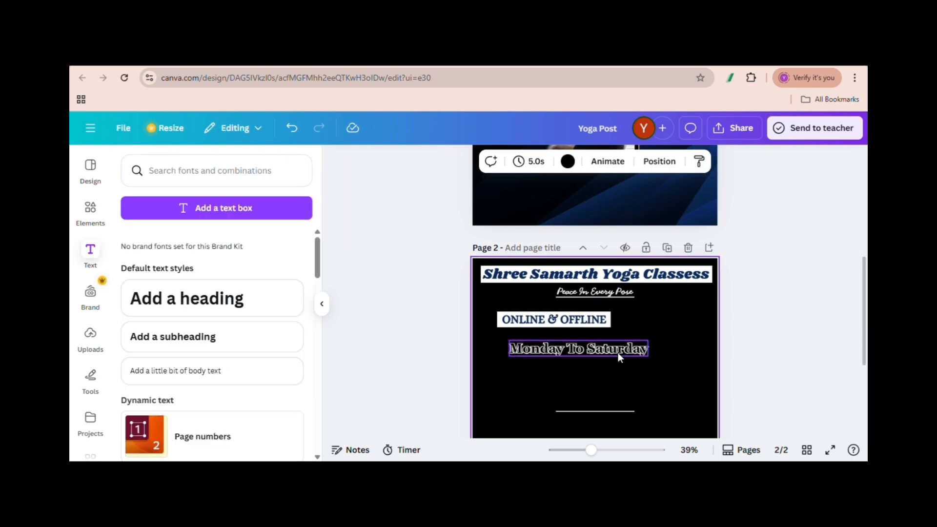
scroll(708, 244, "up", 5)
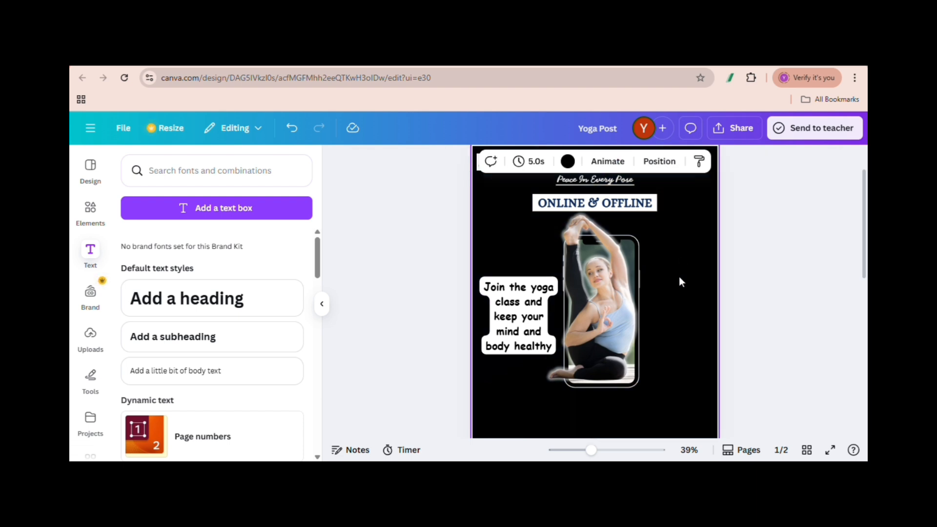
scroll(764, 305, "up", 1)
Duplicate "Monday To Saturday" on page 2 and try to move the copy onto page 1.
scroll(622, 370, "down", 5)
left_click(621, 369)
key("ctrl+d")
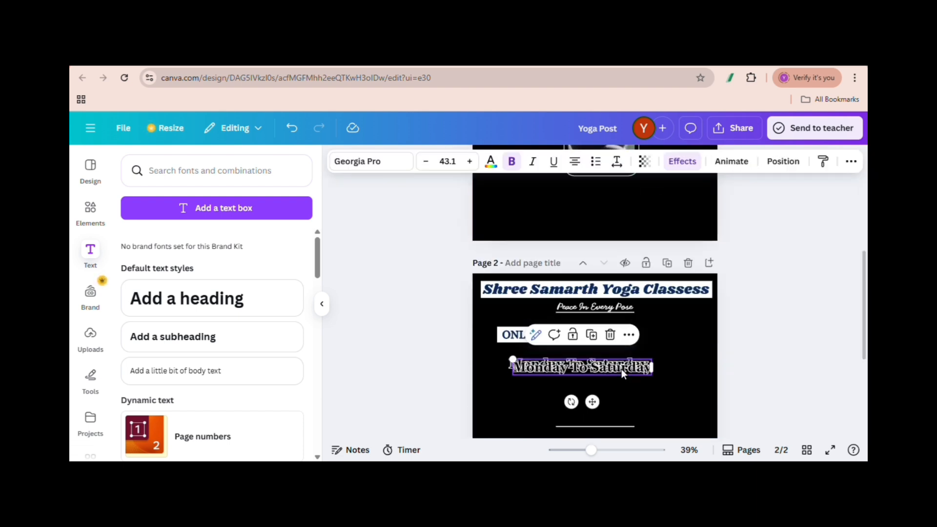
left_click_drag(622, 369, 652, 200)
left_click_drag(864, 281, 850, 236)
left_click(643, 315)
left_click_drag(649, 308, 724, 251)
left_click_drag(864, 280, 865, 229)
left_click_drag(741, 401, 647, 295)
mouse_move(591, 450)
left_mouse_down()
mouse_move(607, 451)
mouse_move(584, 450)
left_mouse_up()
mouse_move(864, 274)
left_mouse_down()
mouse_move(864, 344)
mouse_move(864, 269)
left_mouse_up()
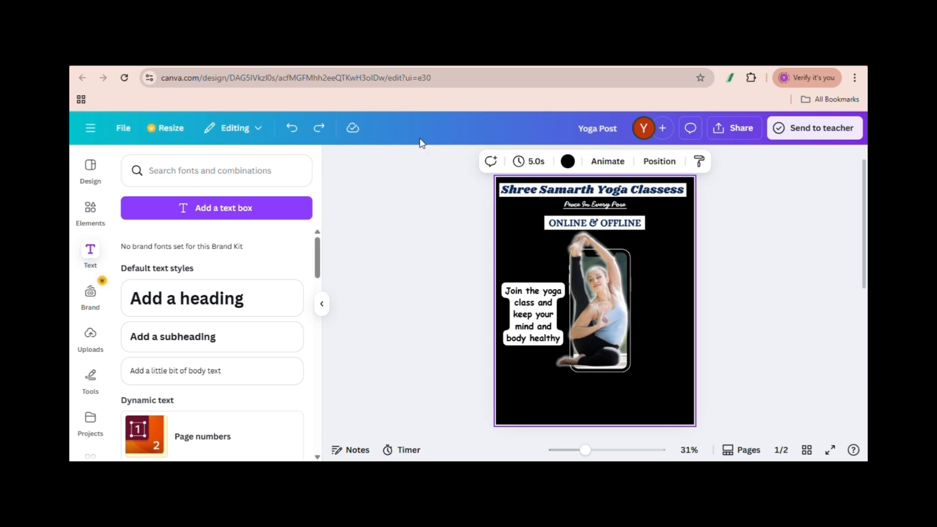
Insert the dark blue diagonal-streak background image from the recently used elements onto page 1.
left_click(92, 211)
left_click(135, 163)
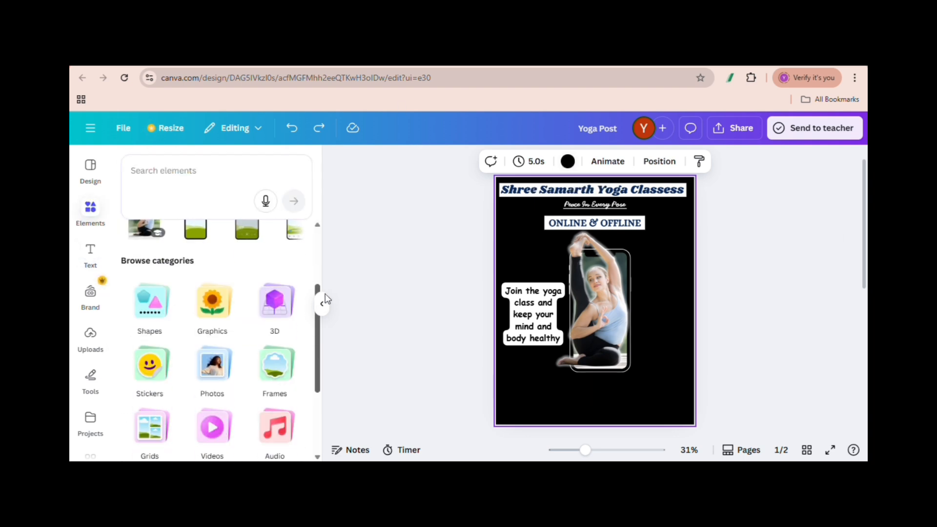
left_click_drag(317, 337, 317, 301)
left_click(292, 265)
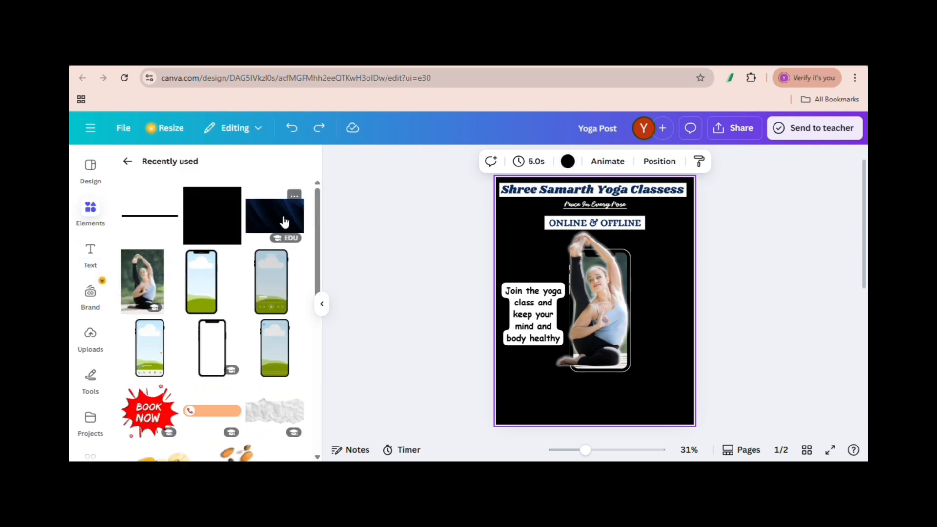
left_click(282, 222)
Set the page 1 background colour to white.
left_click(672, 218)
left_click(568, 162)
left_click(292, 247)
Rotate the dark blue image on page 1 a quarter turn to portrait and set it as the page background.
left_click(657, 307)
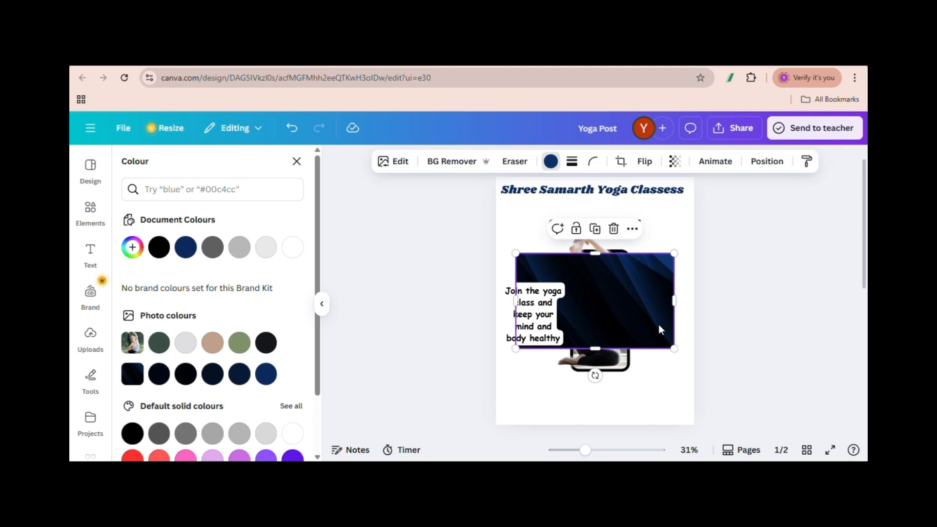
left_click_drag(596, 376, 519, 301)
right_click(620, 271)
scroll(659, 366, "down", 2)
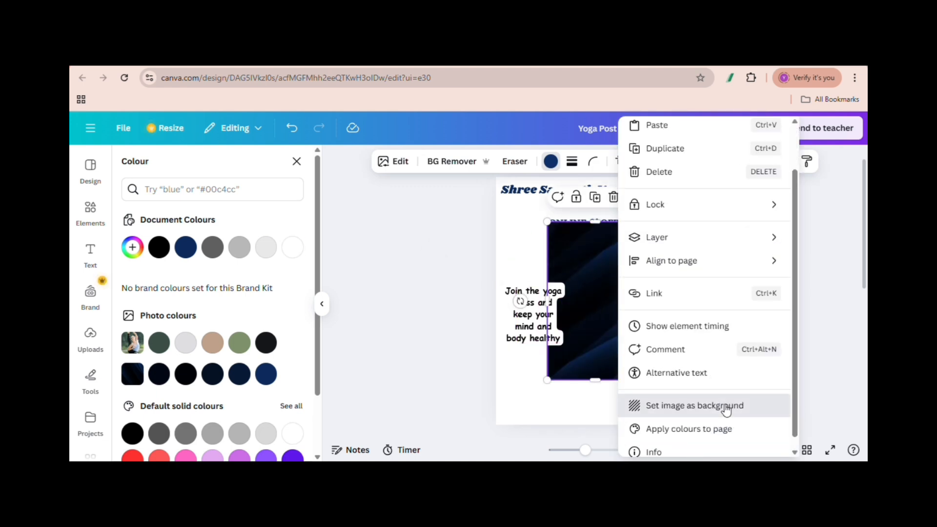
left_click(659, 404)
Recolour the page 2 "Monday To Saturday" text white and change its outline to a dark colour.
scroll(596, 303, "down", 5)
left_click(586, 296)
left_click(681, 162)
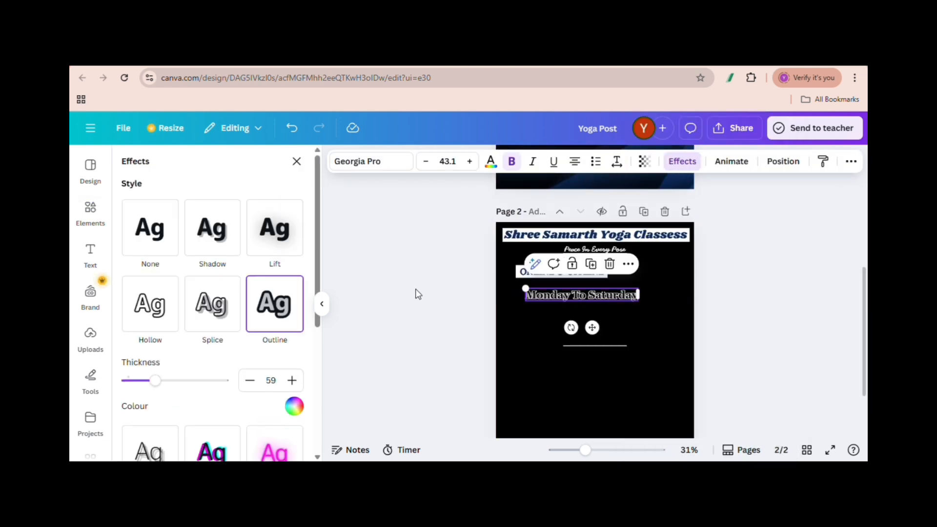
left_click(490, 161)
left_click(293, 245)
left_click(682, 161)
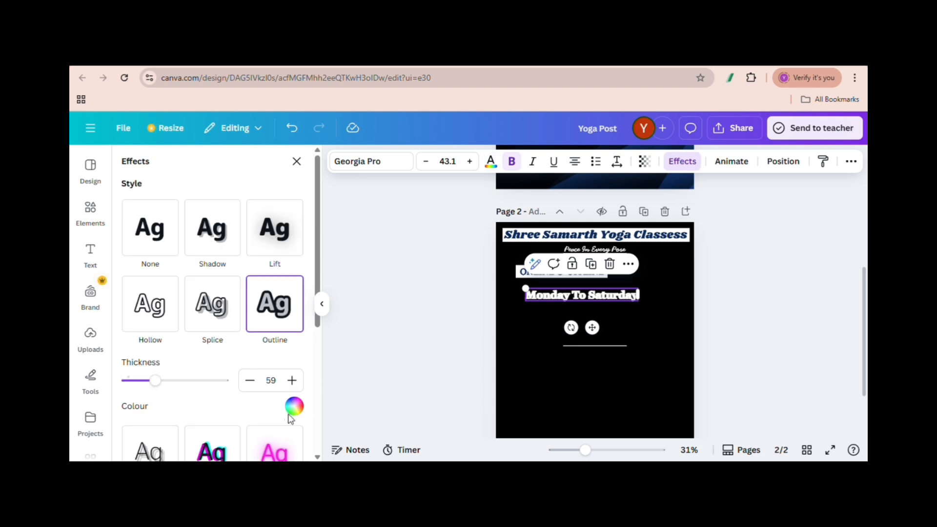
left_click(295, 406)
left_click(179, 295)
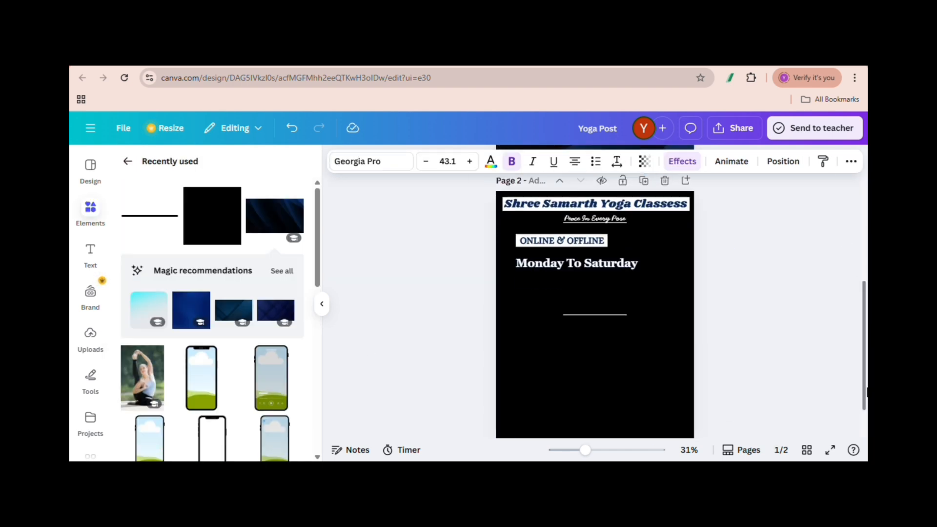
Copy "Monday To Saturday" to page 1, reduce it to size 40.1 and place it below the invitation text.
left_click_drag(867, 392, 866, 289)
left_click_drag(866, 239, 849, 210)
left_click(611, 358)
key("ctrl+c")
key("ctrl+v")
left_click_drag(517, 266, 535, 269)
left_click_drag(546, 274, 516, 403)
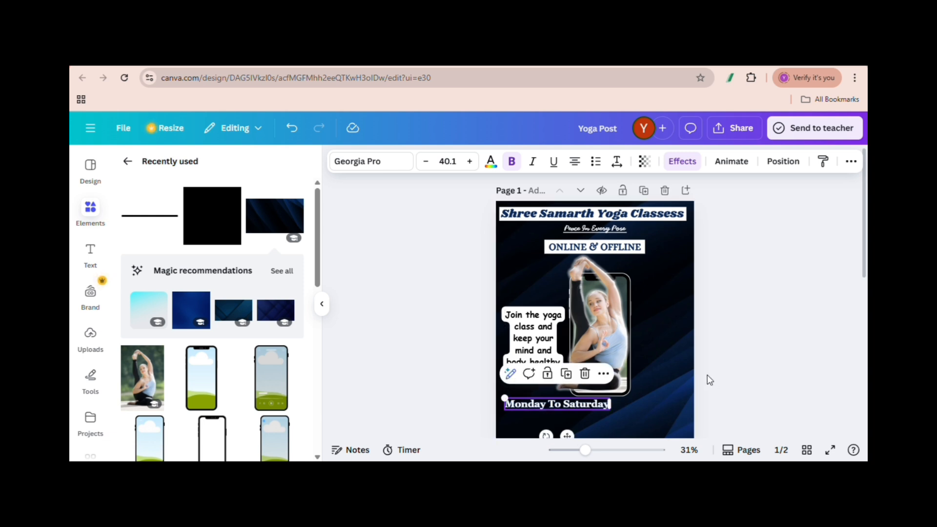
left_click(674, 366)
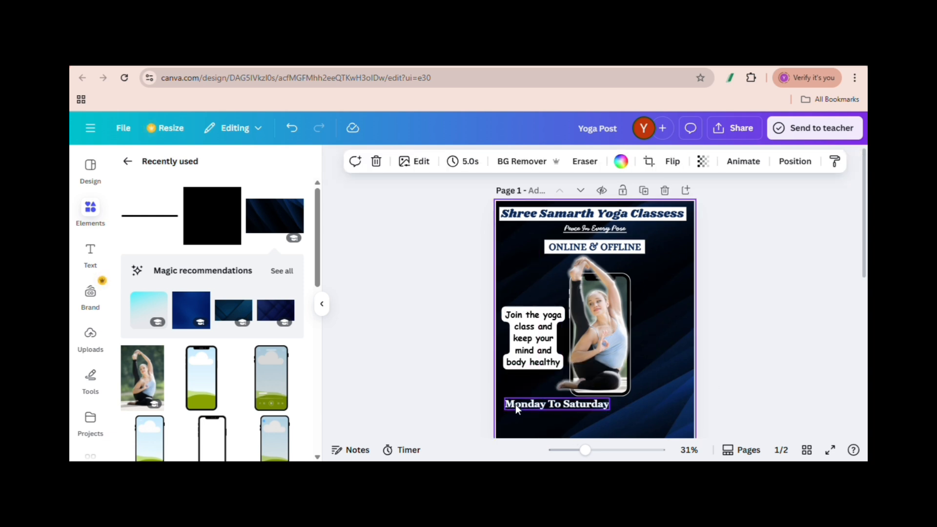
Move "Monday To Saturday" on page 1 to the right of the phone frame and shrink it to size 27.2.
left_click_drag(516, 405, 618, 260)
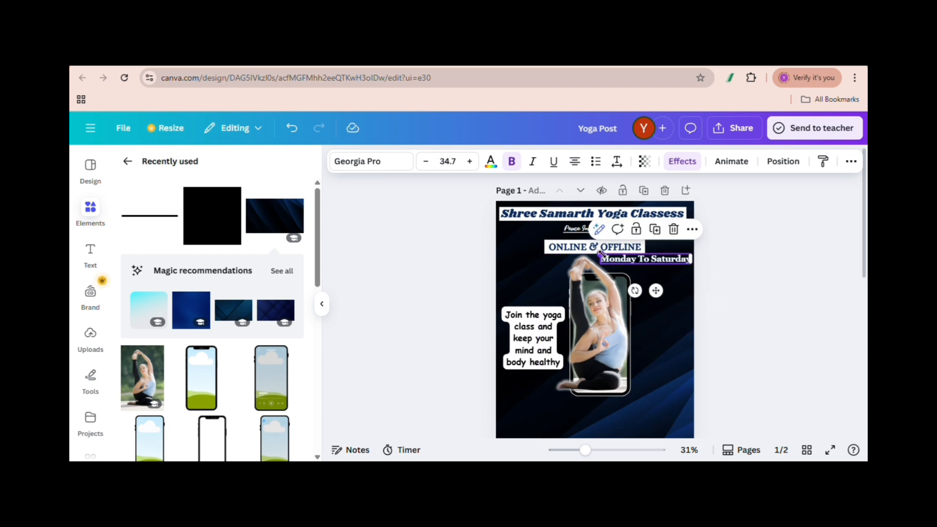
left_click(681, 287)
left_click(665, 260)
left_click_drag(600, 254, 618, 257)
left_click_drag(652, 260, 670, 300)
Shrink "Monday To Saturday" to about size 20 so it fits between the phone frame and the page's right edge.
left_click_drag(585, 450, 606, 450)
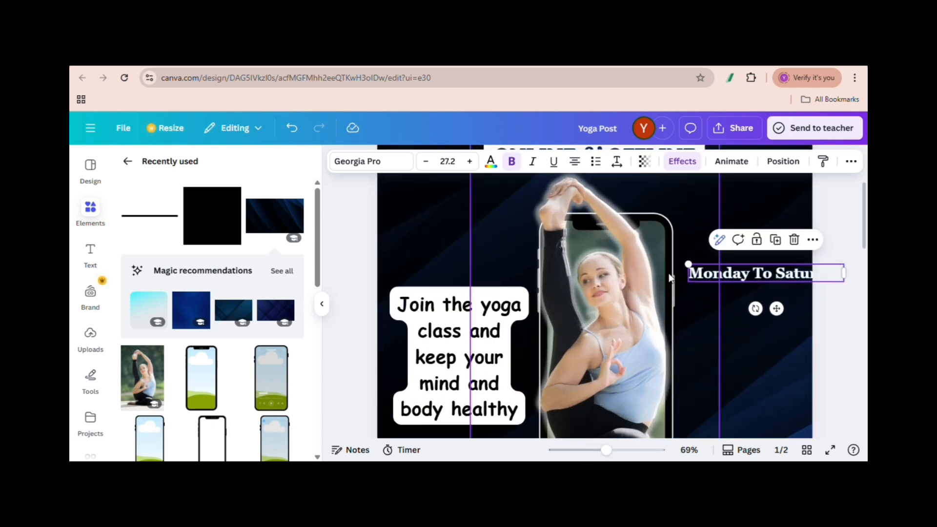
left_click(731, 273)
left_click_drag(688, 264, 722, 260)
left_click(775, 290)
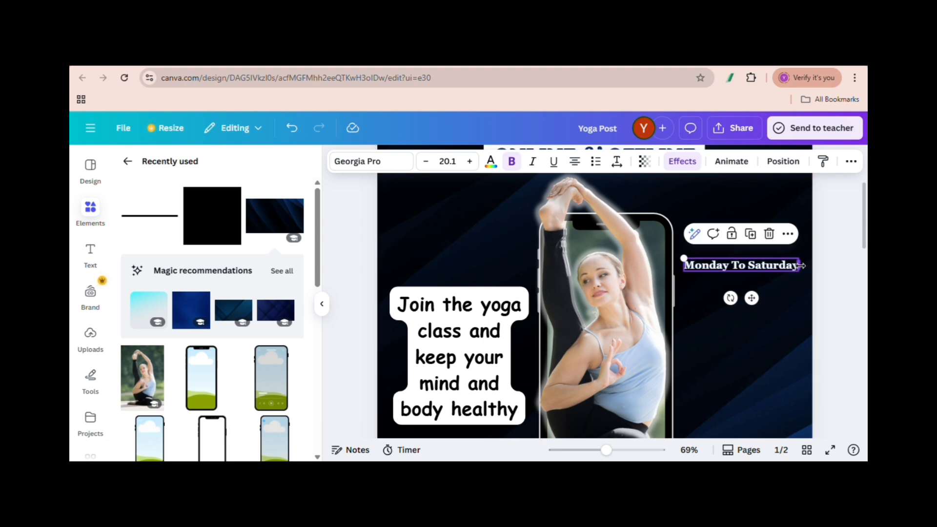
left_click_drag(799, 264, 779, 265)
Preview the whole page 1 design in full screen.
left_click(771, 304)
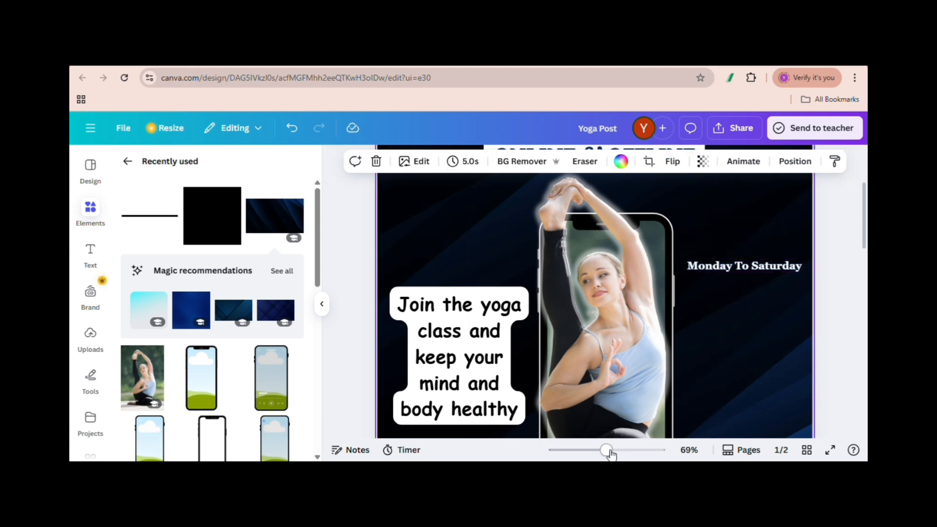
left_click_drag(606, 450, 584, 450)
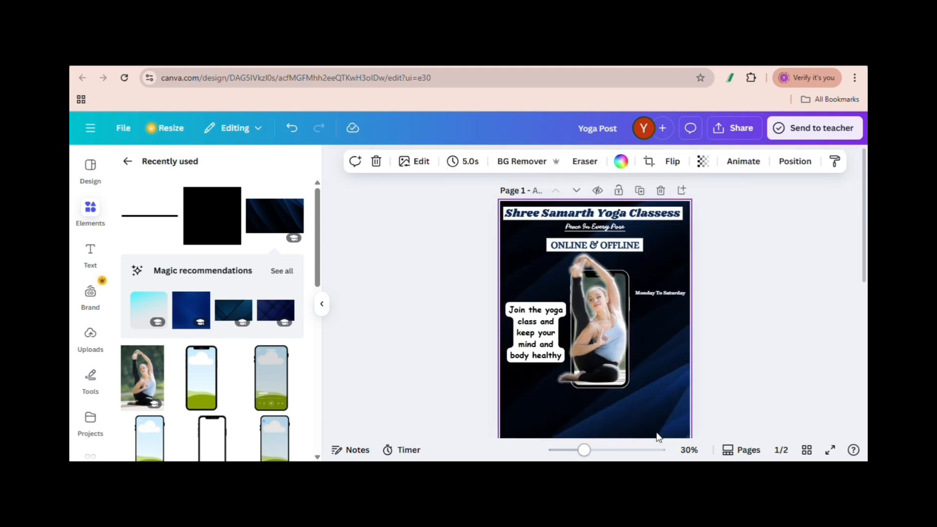
left_click(830, 450)
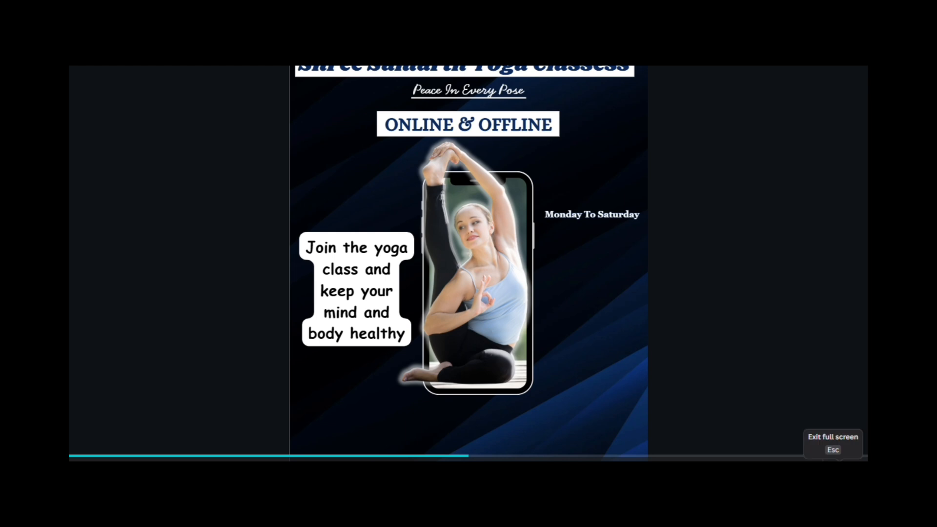
Enlarge "Monday To Saturday" on page 1 to size 32.5, place it just below the "Online & Offline" label and preview it in full screen.
left_click(839, 459)
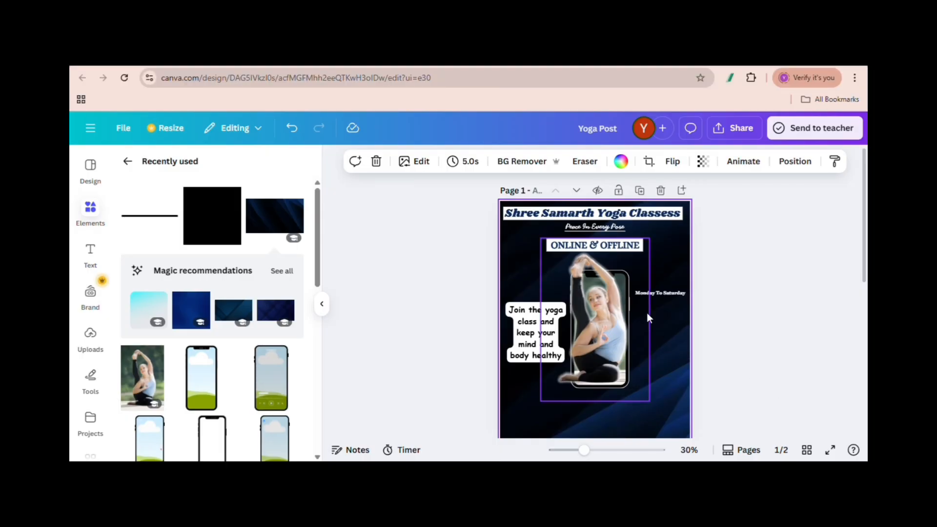
left_click(668, 293)
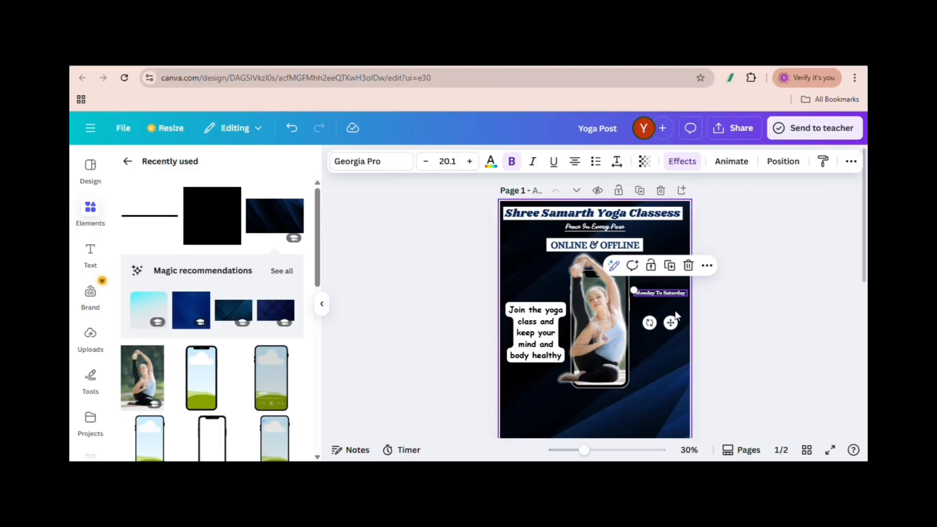
left_click(675, 310)
left_click(668, 294)
left_click(661, 338)
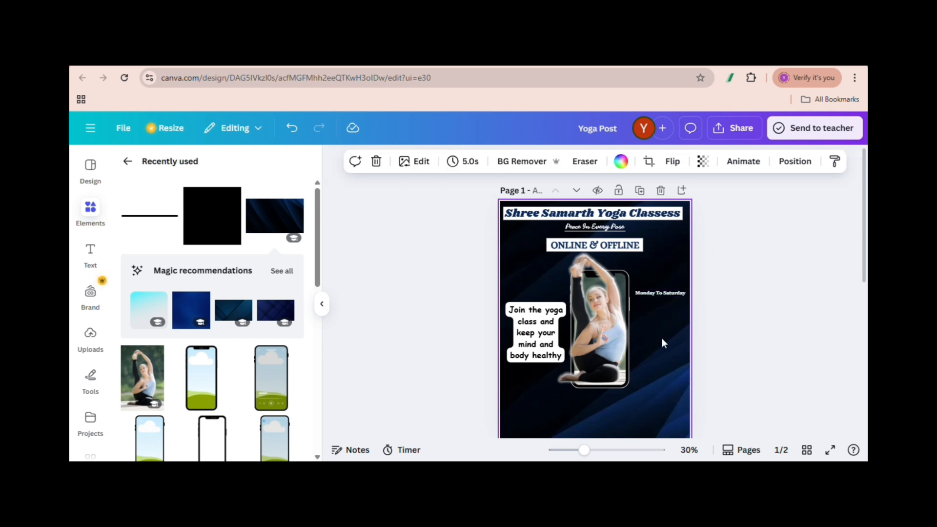
left_click_drag(657, 293, 601, 254)
left_click_drag(659, 260, 663, 260)
left_click(674, 370)
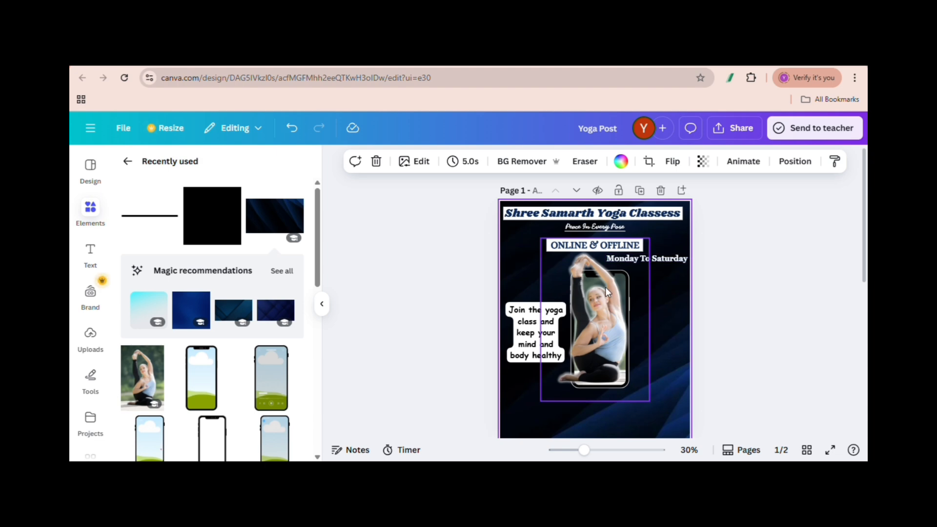
left_click(646, 258)
left_click(830, 450)
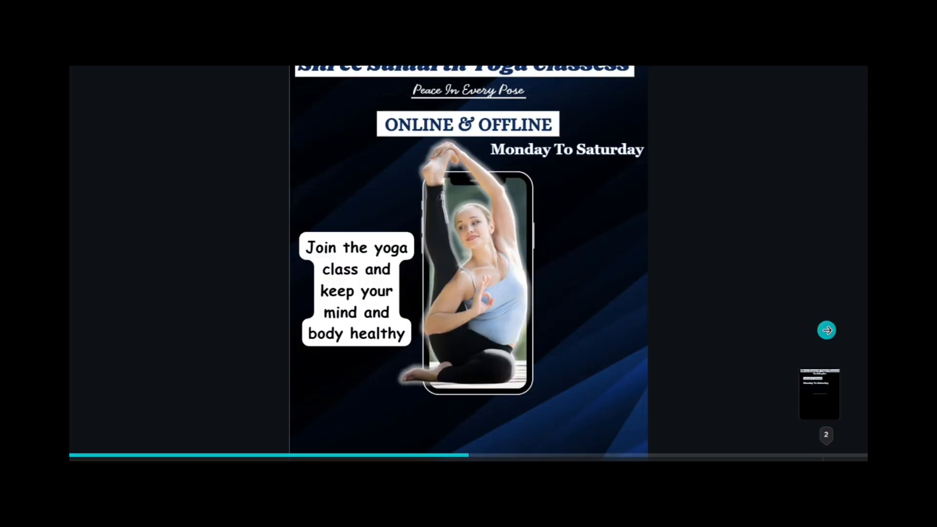
left_click(833, 470)
Delete the "Monday To Saturday" text from page 1.
left_click(648, 261)
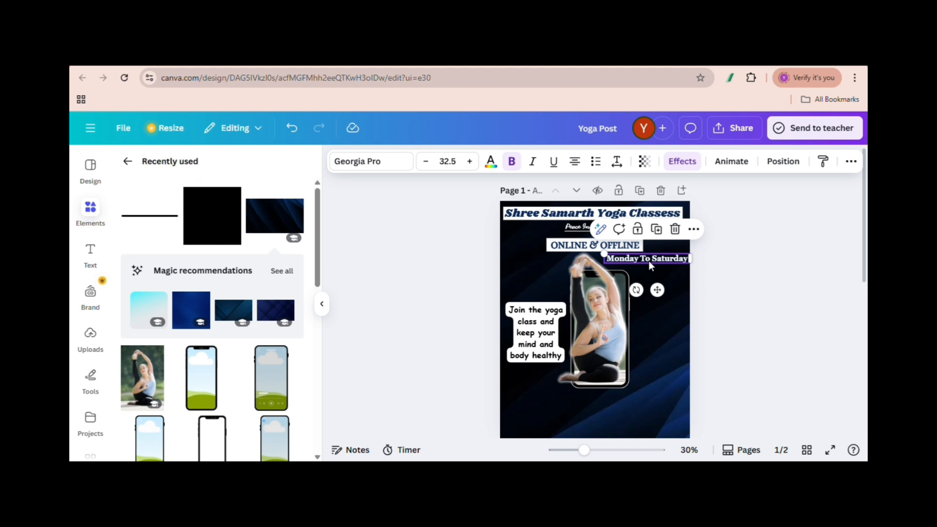
left_click(649, 260)
left_click(655, 321)
left_click(654, 262)
key("Delete")
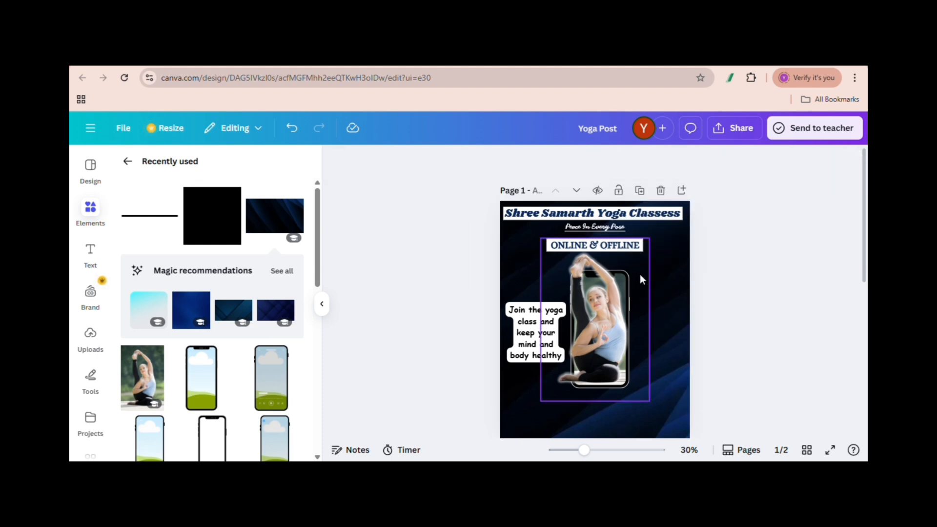
Move the grouped woman and phone frame to the right side of page 1 and enlarge the group slightly.
left_click_drag(641, 275, 685, 292)
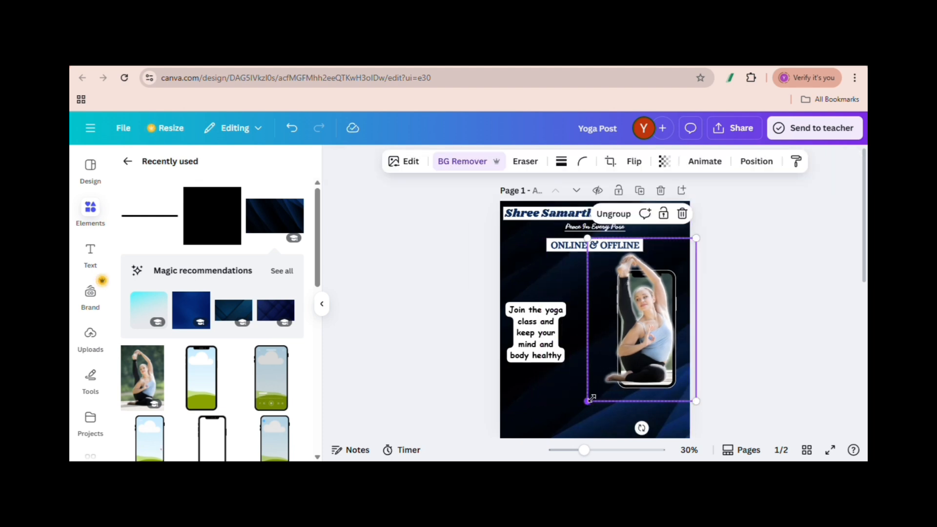
left_click_drag(696, 401, 706, 415)
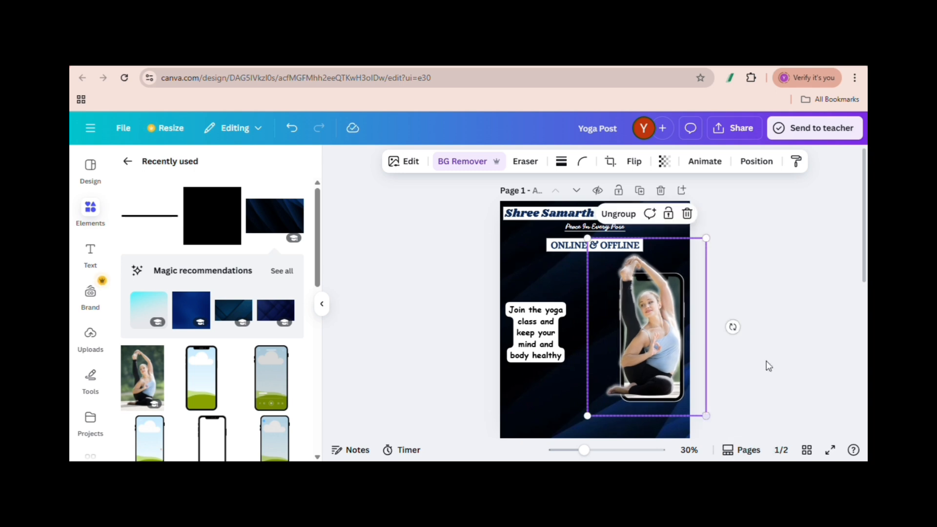
left_click(768, 366)
Move the yoga class invitation text up below the "Online & Offline" label and widen it so it wraps onto three lines.
left_click_drag(562, 335, 588, 303)
left_click_drag(541, 286, 601, 306)
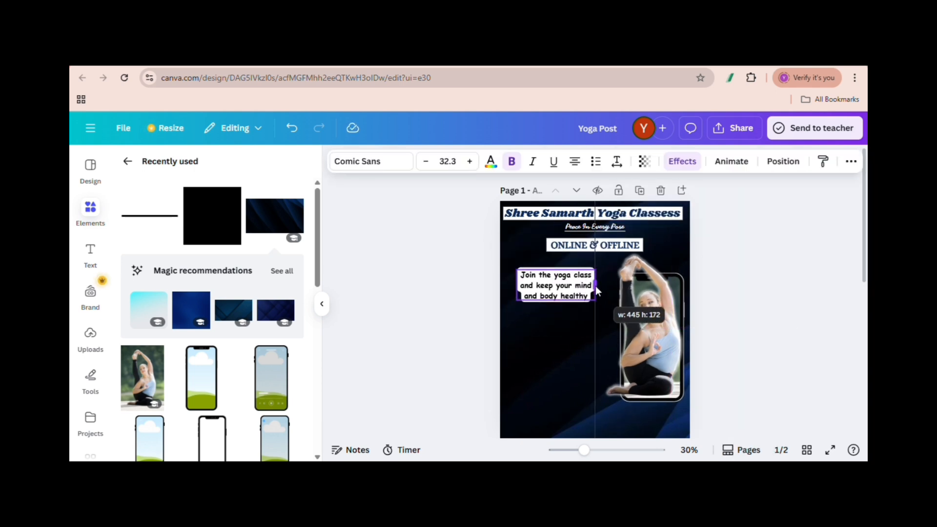
left_click(553, 370)
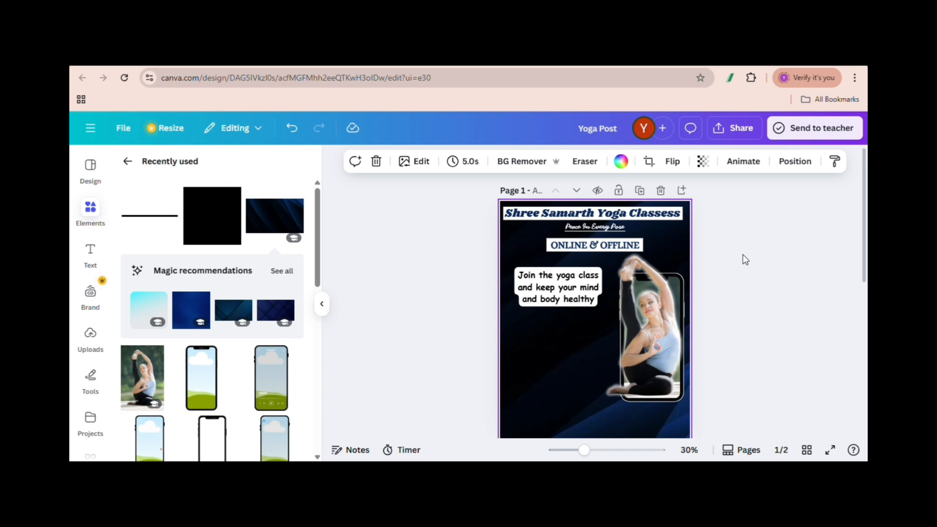
Copy "Monday To Saturday" from page 2 to page 1, place it below the invitation text and shrink it to clear the woman.
left_click_drag(866, 237, 865, 341)
left_click(634, 324)
key("ctrl+c")
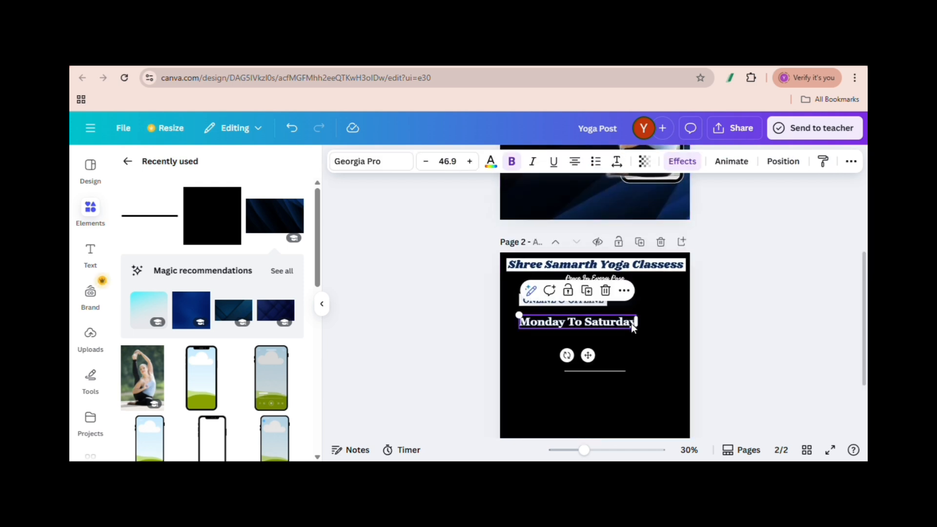
left_click_drag(863, 256, 864, 197)
key("ctrl+v")
left_click_drag(863, 258, 864, 231)
left_click_drag(608, 232, 593, 301)
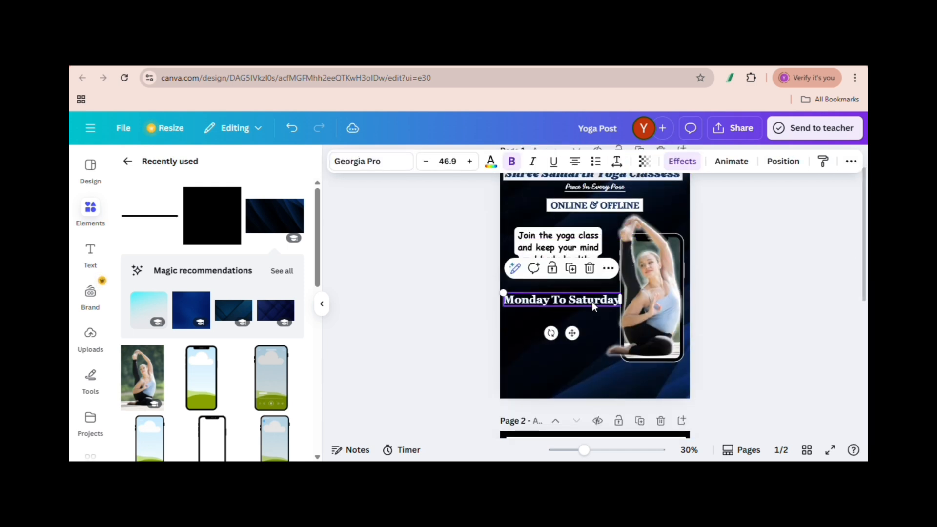
left_click_drag(502, 292, 543, 286)
left_click(561, 336)
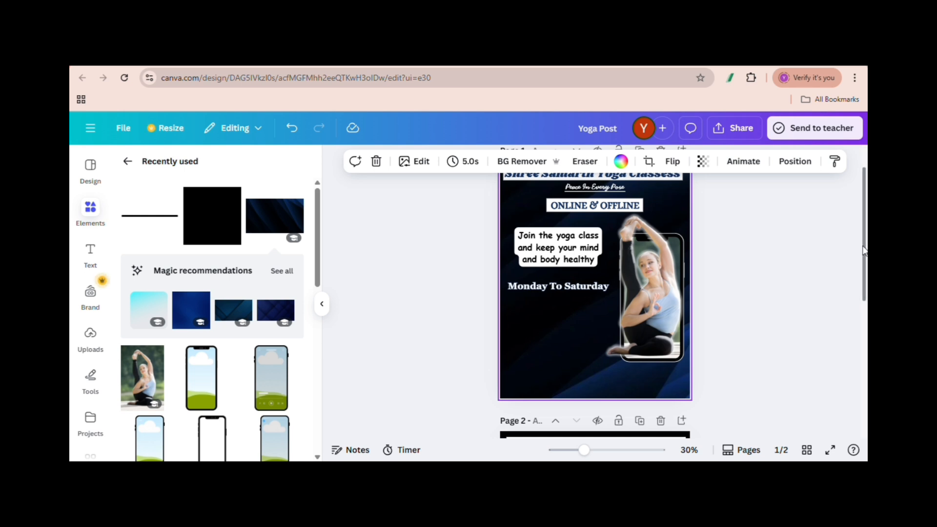
Replace "Monday To Saturday" on page 2 with "Timing" and enlarge it to size 71.5.
left_click(127, 161)
scroll(855, 213, "down", 5)
left_click(623, 313)
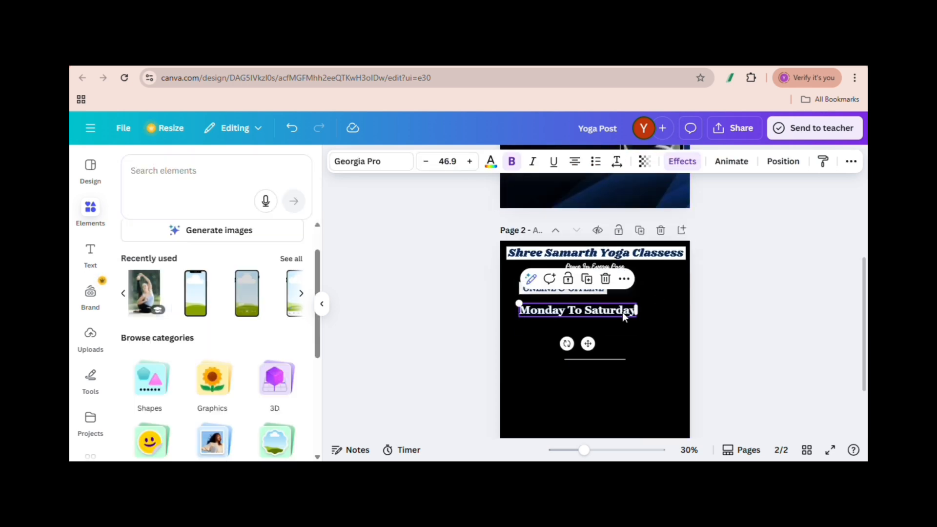
double_click(610, 309)
type("Timing")
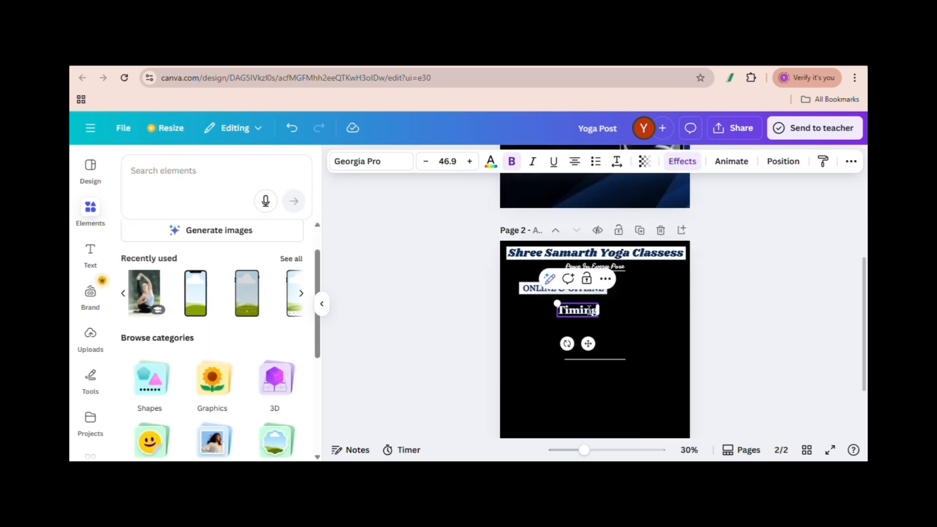
left_click_drag(557, 304, 562, 327)
Give "Timing" a Background effect in dark blue #0c2b5c and make its text black.
left_click(682, 161)
left_click_drag(317, 293, 323, 410)
left_click(153, 371)
left_click(294, 375)
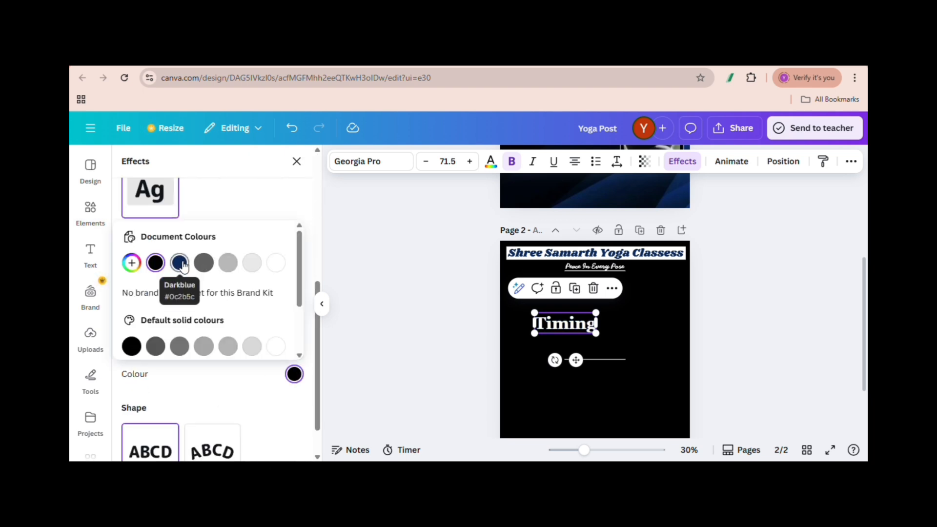
left_click(181, 261)
left_click(491, 161)
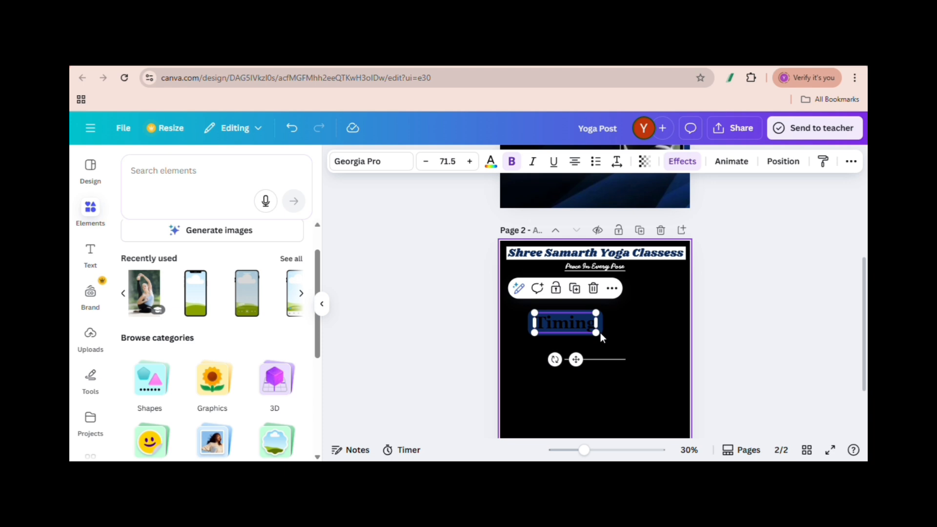
left_click(595, 344)
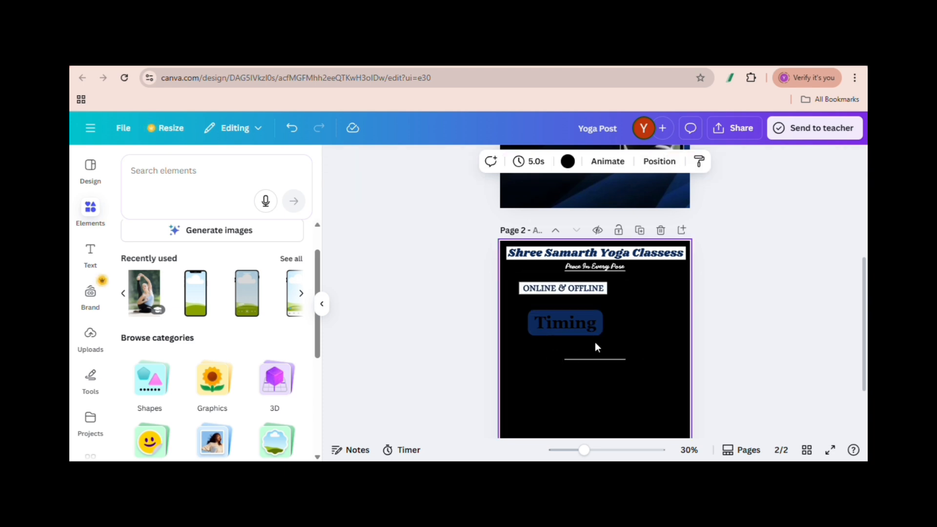
Add a text box on page 2 reading "Morning : 7 To 11 AM" and "Evening : 4 To 9 PM", wide enough for one line each.
type("text")
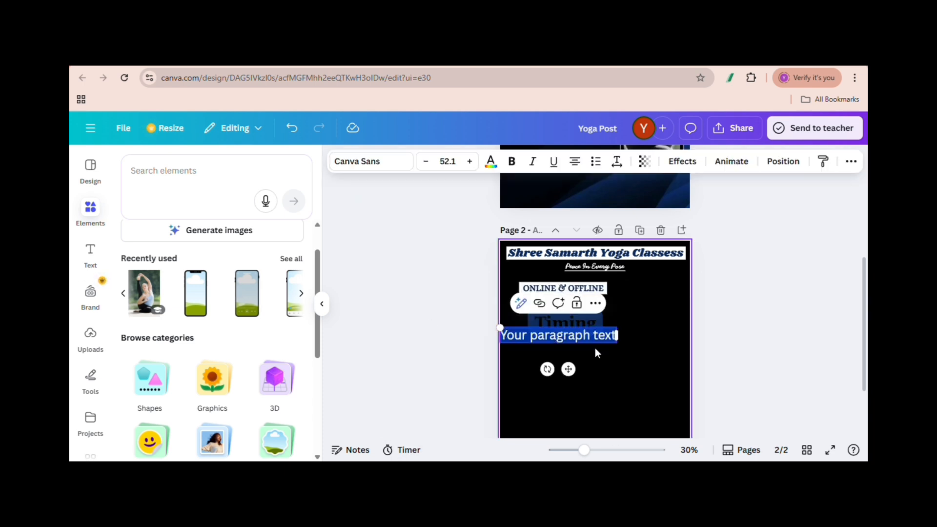
type("MOn")
key("BackSpace")
key("BackSpace")
type("orning")
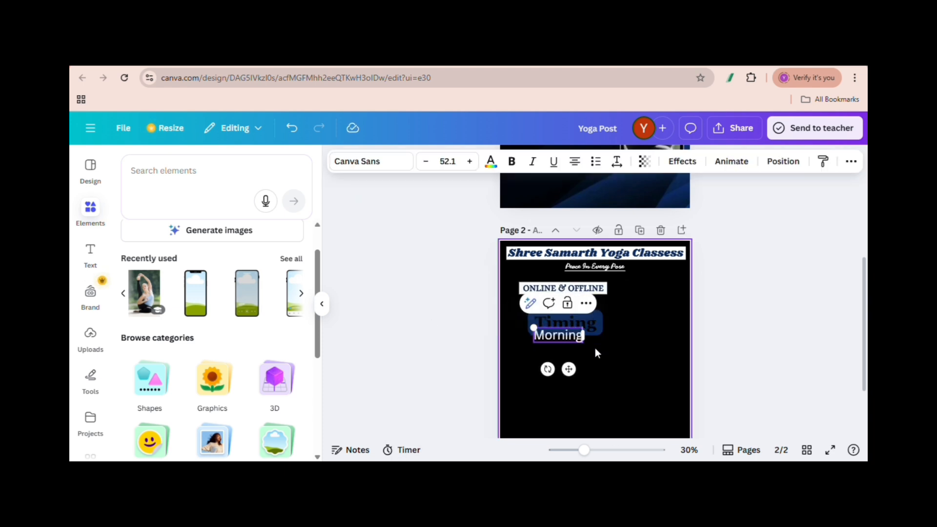
type(" : 7 To 11 AM")
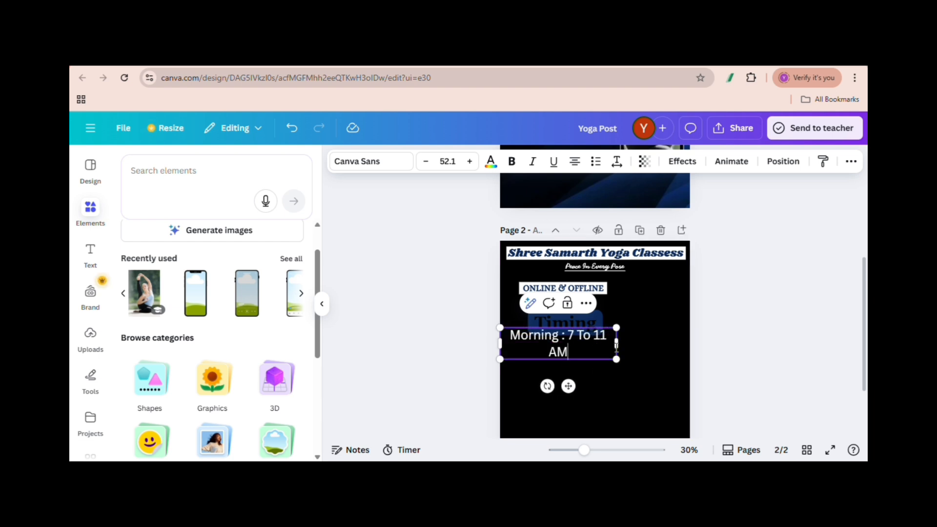
left_click_drag(617, 344, 642, 344)
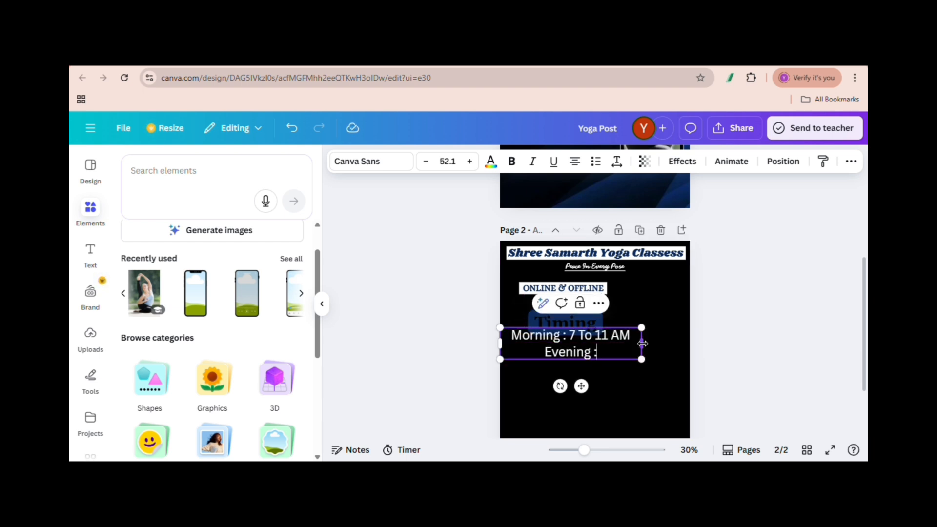
Left-align the morning and evening hours text and move it below "Timing".
key("ctrl+a")
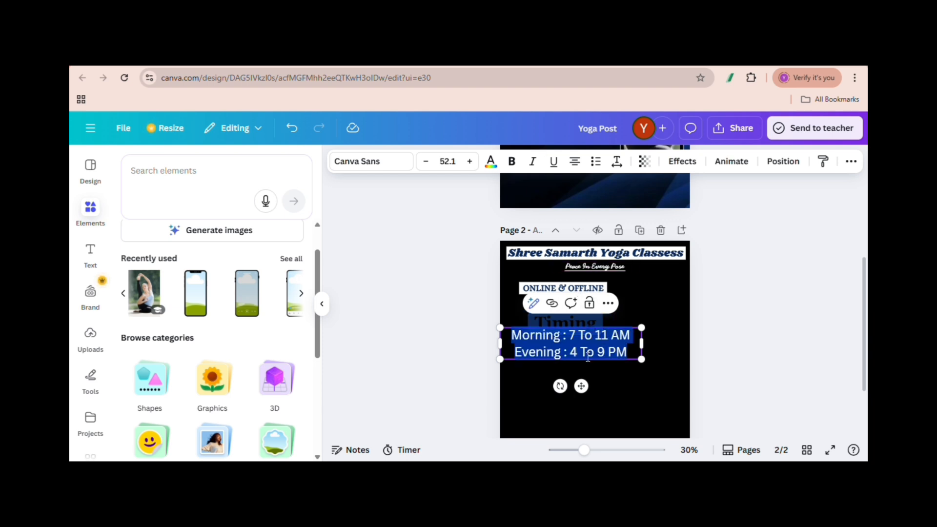
key("ctrl+shift+l")
left_click_drag(585, 355, 603, 378)
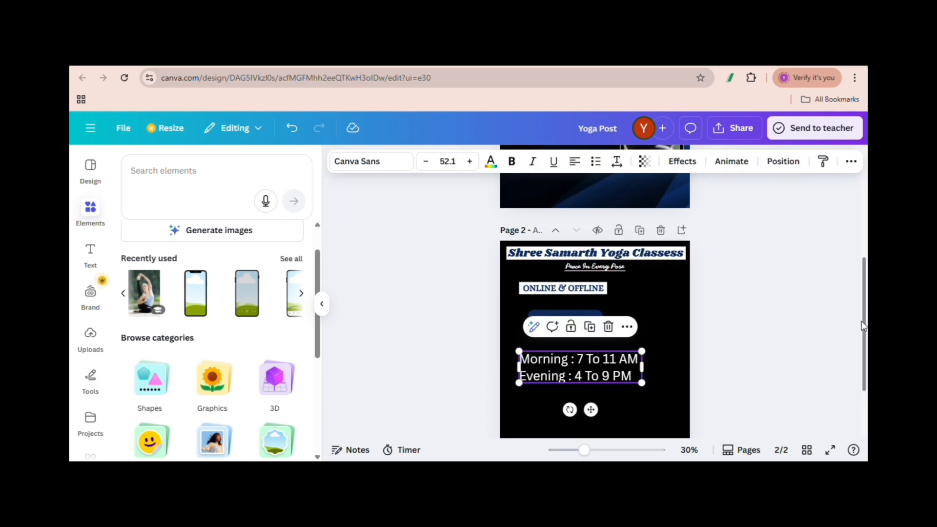
Try the Montserrat, Poppins, Anton, Touvlo and Glacial Indifference fonts on the morning and evening hours text.
left_click(403, 162)
scroll(244, 273, "down", 5)
left_click(238, 291)
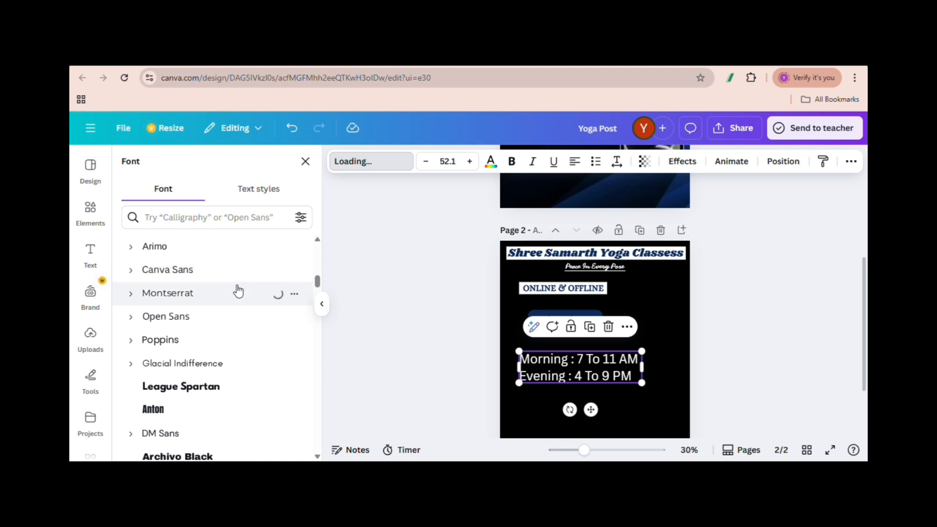
left_click(219, 340)
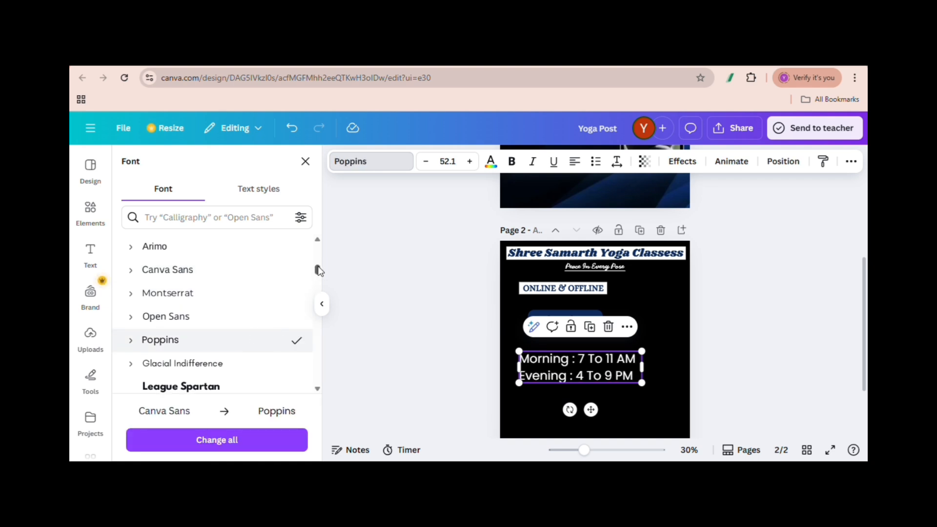
scroll(273, 302, "up", 3)
left_click(218, 347)
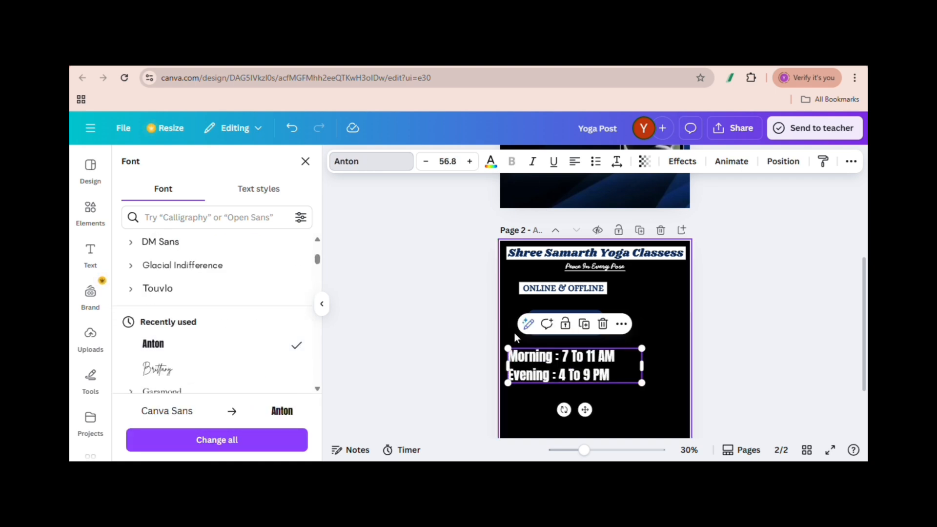
left_click(239, 290)
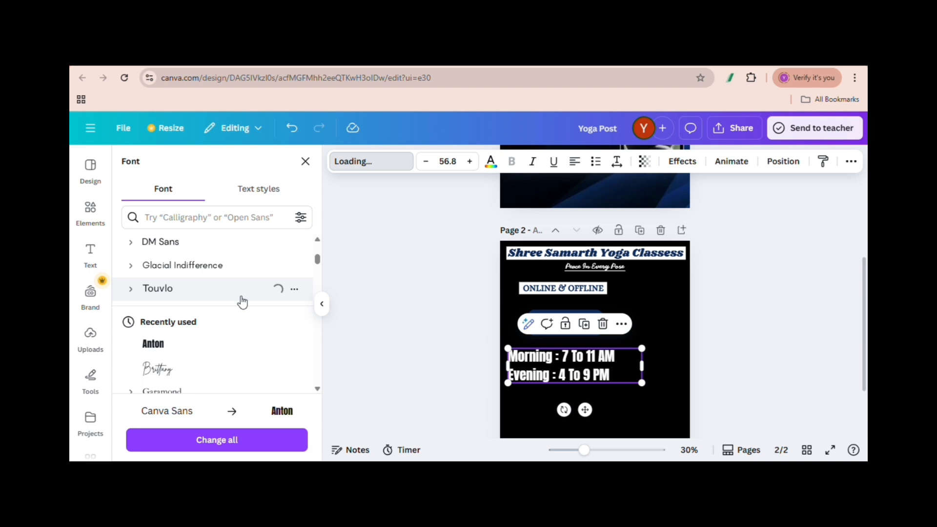
left_click(239, 268)
Set the morning and evening hours text to the Open Sauce font at size 46.
scroll(319, 268, "down", 3)
scroll(232, 354, "down", 3)
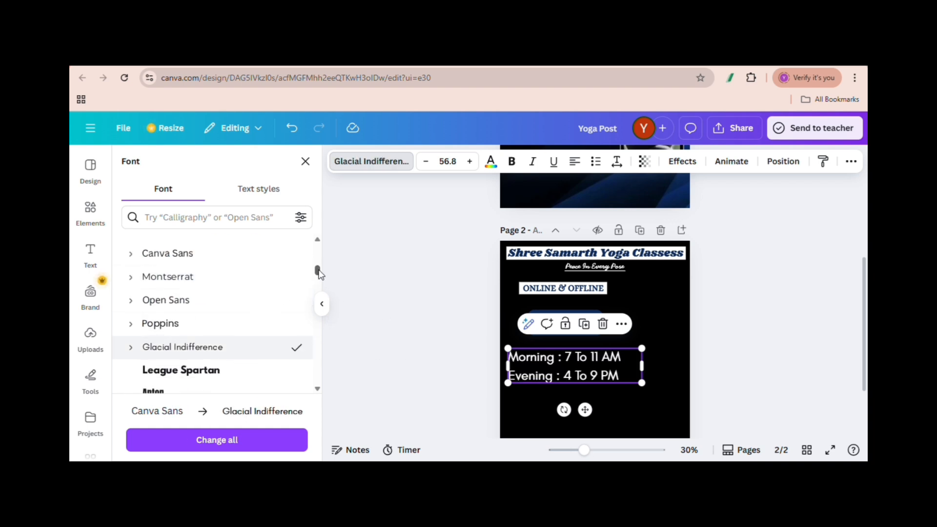
scroll(320, 273, "down", 3)
left_click(161, 301)
left_click(192, 348)
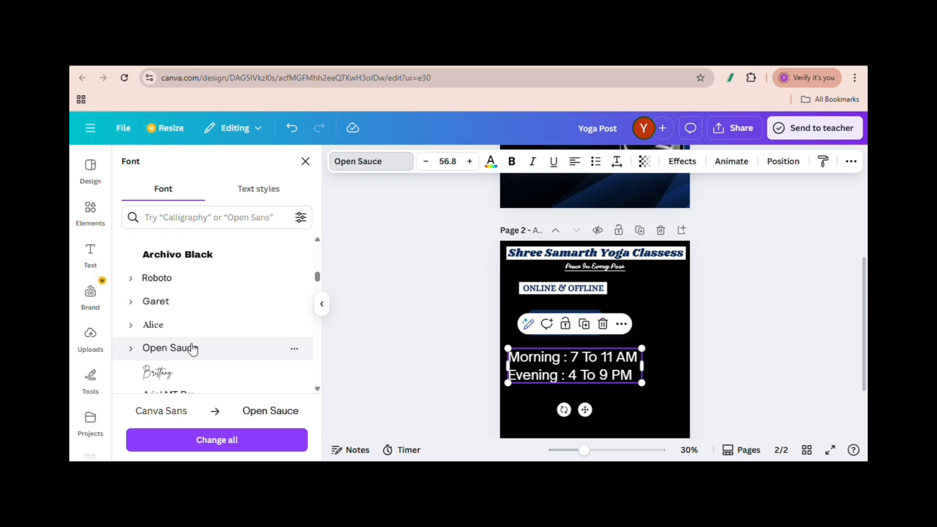
Add a rounded square to page 1 and stretch it into a tall panel spanning the invitation text and "Monday To Saturday", beside the phone frame.
left_click_drag(865, 292, 864, 196)
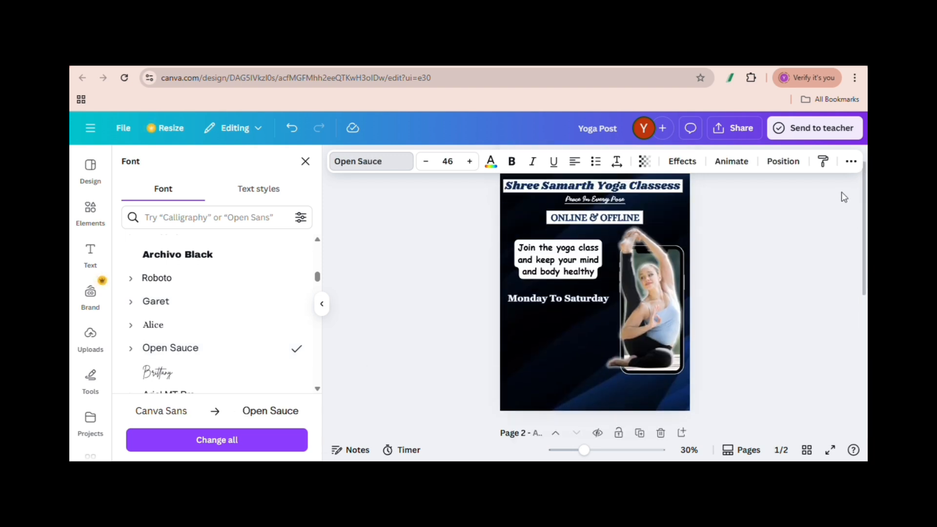
left_click(561, 341)
left_click(90, 213)
left_click(152, 381)
left_click(183, 438)
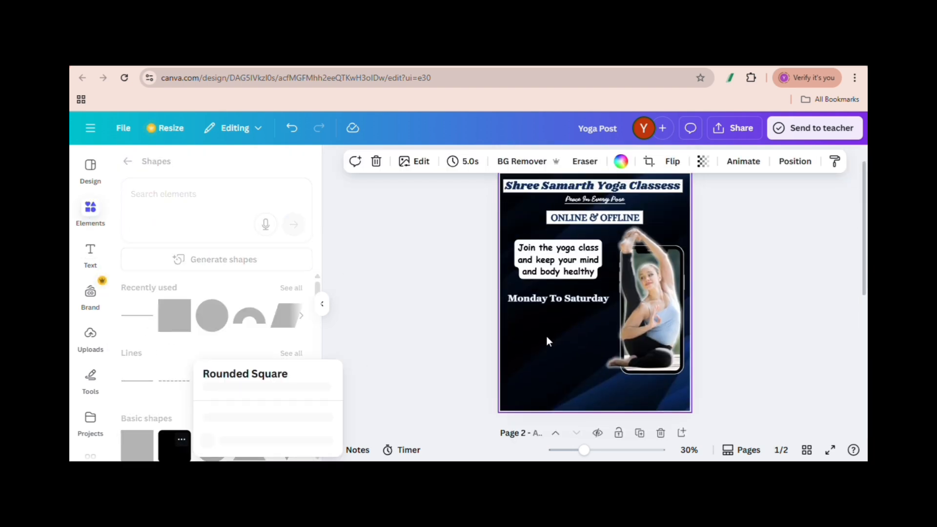
left_click(168, 457)
left_click_drag(573, 316, 514, 284)
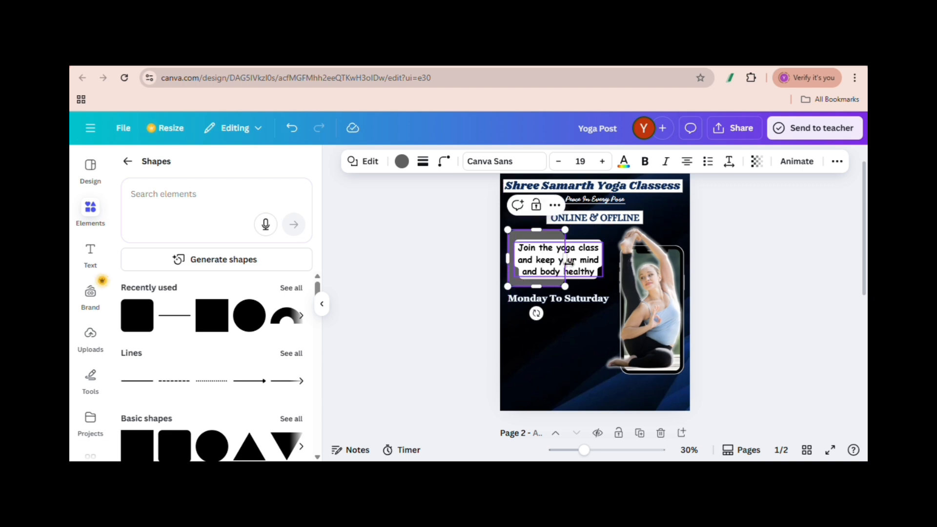
left_click_drag(565, 260, 610, 275)
left_click_drag(558, 287, 566, 375)
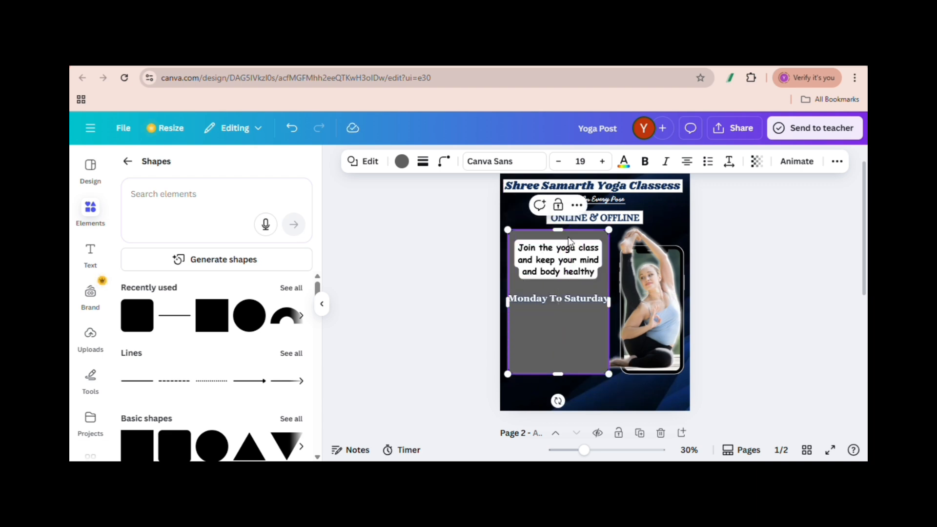
Nudge the tall grey panel slightly downward on page 1 and fill it with solid teal.
left_click_drag(568, 241, 569, 242)
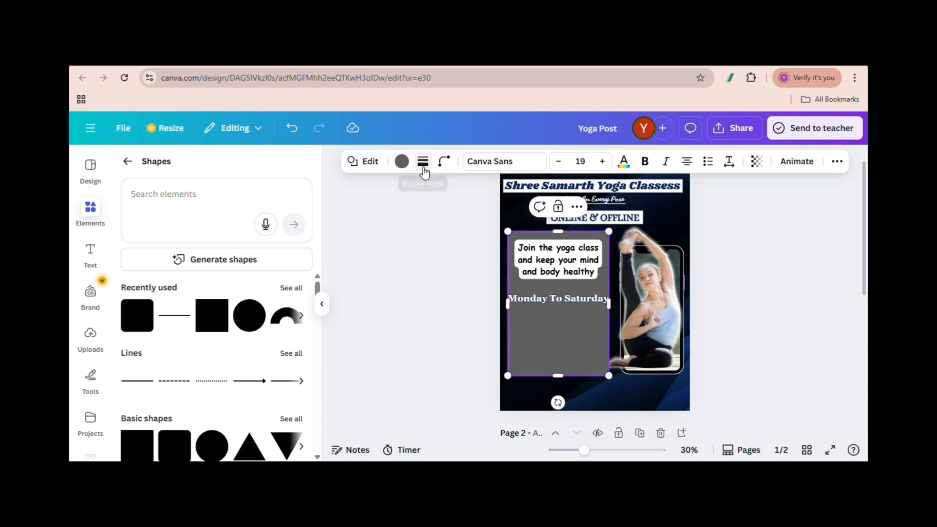
left_click(402, 165)
scroll(321, 273, "down", 3)
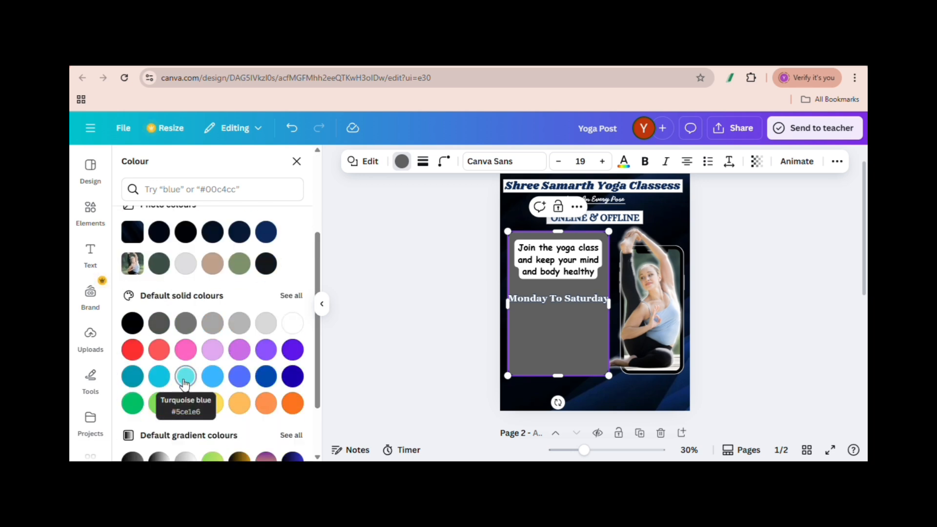
left_click(186, 376)
left_click(132, 376)
Give the teal panel a short-dashed outline in white.
left_click(422, 161)
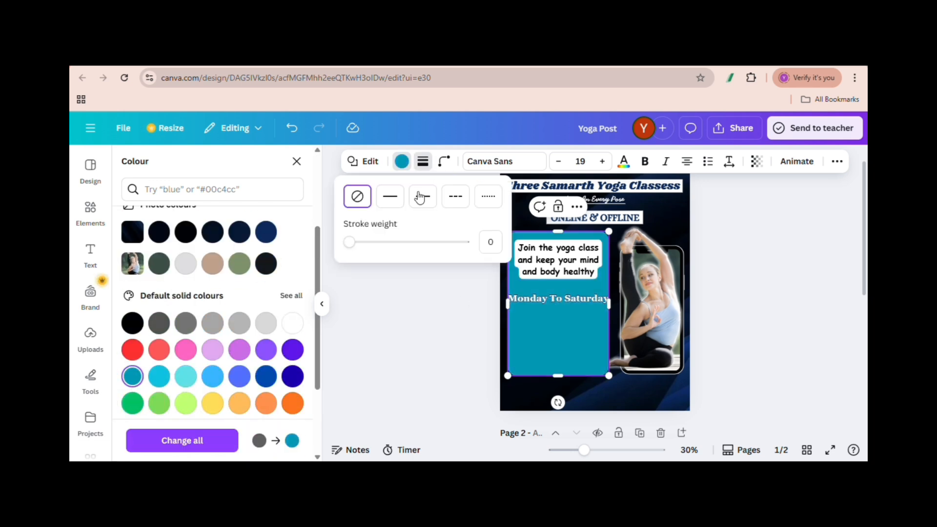
left_click(455, 195)
left_click(412, 161)
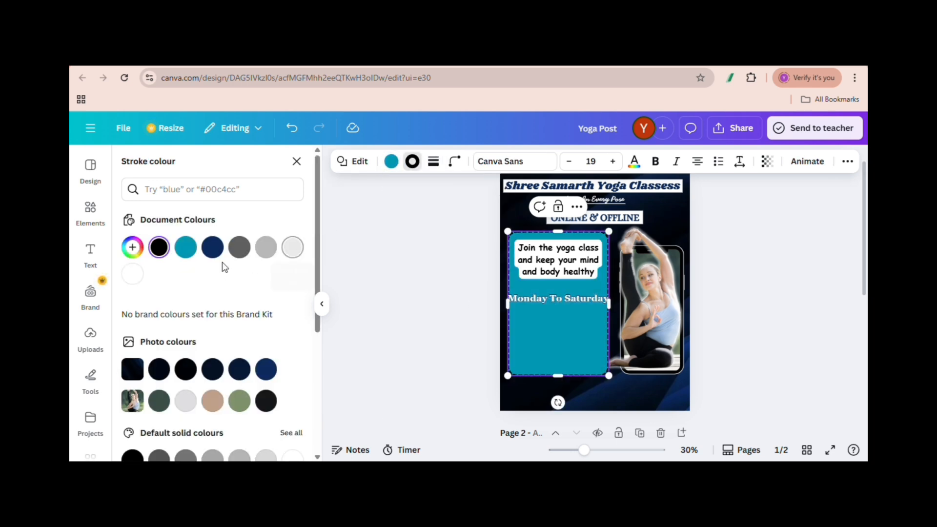
left_click(558, 296)
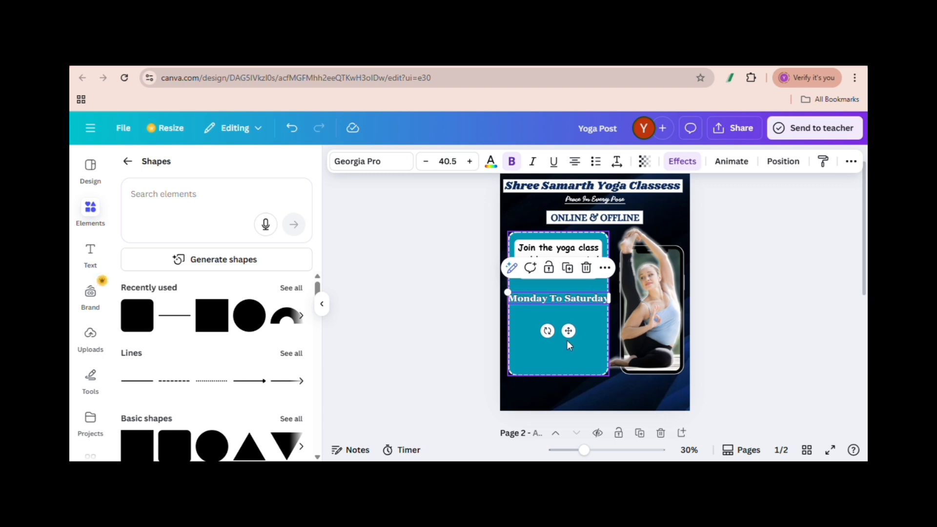
left_click(838, 310)
Remove the bold formatting from the "Join the yoga class and keep your mind and body healthy" text.
left_click(566, 247)
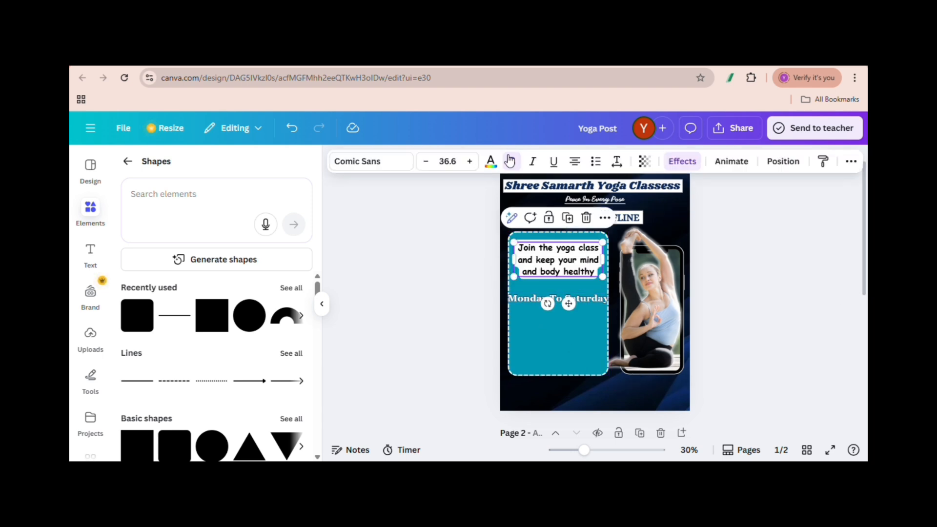
left_click(512, 161)
left_click_drag(602, 266, 600, 266)
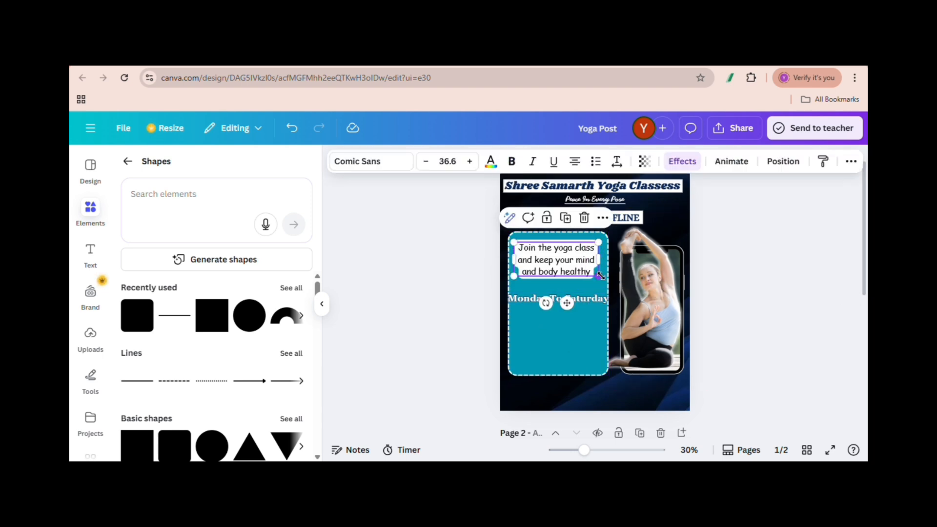
Shrink the "Monday To Saturday" text to size 38.1 and centre it inside the teal panel, slightly higher.
left_click(592, 301)
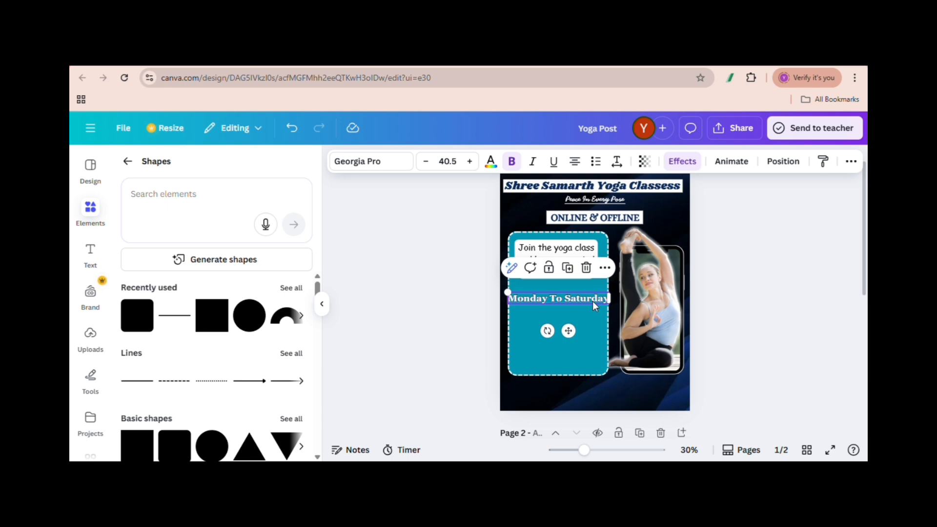
left_click_drag(508, 292, 514, 293)
left_click(580, 315)
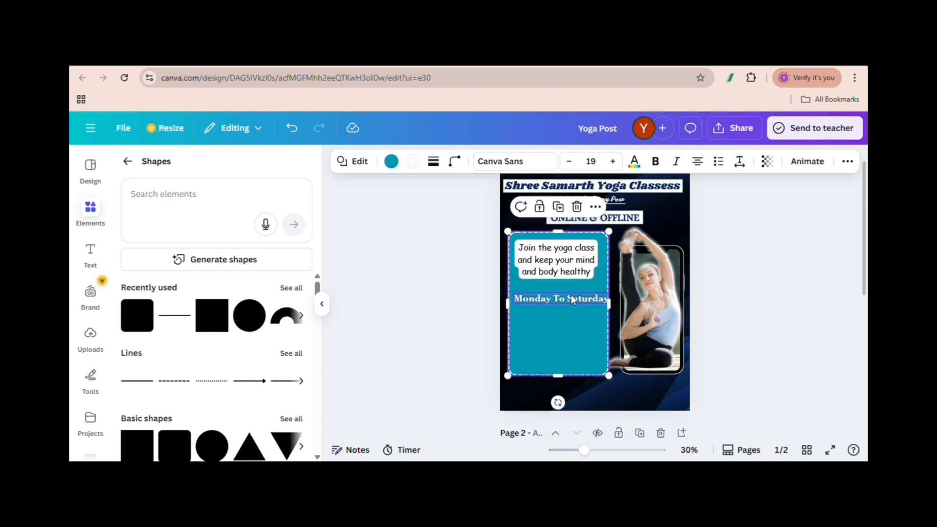
left_click_drag(573, 299, 570, 294)
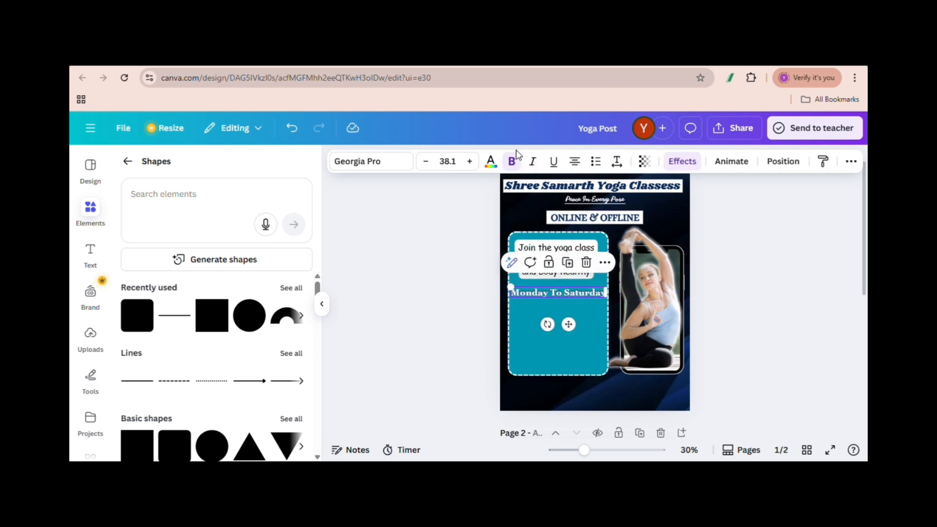
Set the outline thickness of "Monday To Saturday" to 80 and preview the design full screen.
left_click(491, 166)
left_click(678, 161)
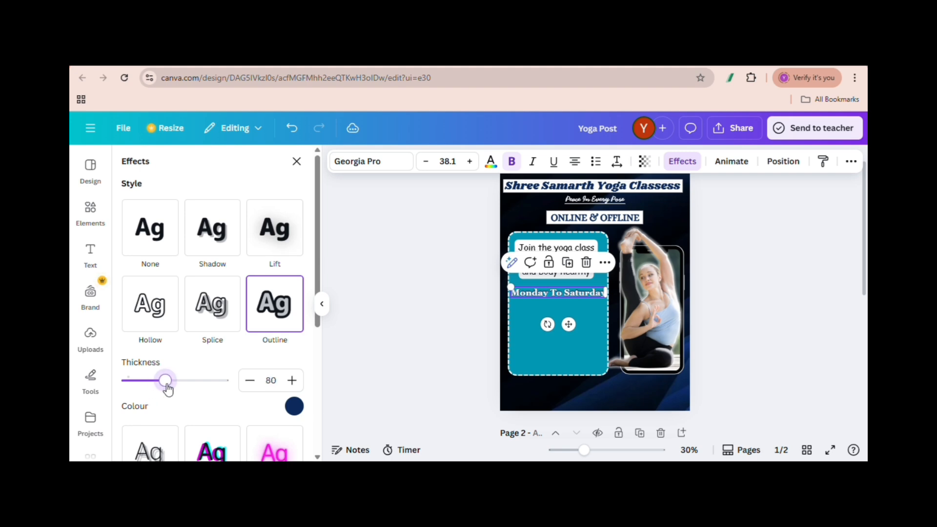
left_click(830, 450)
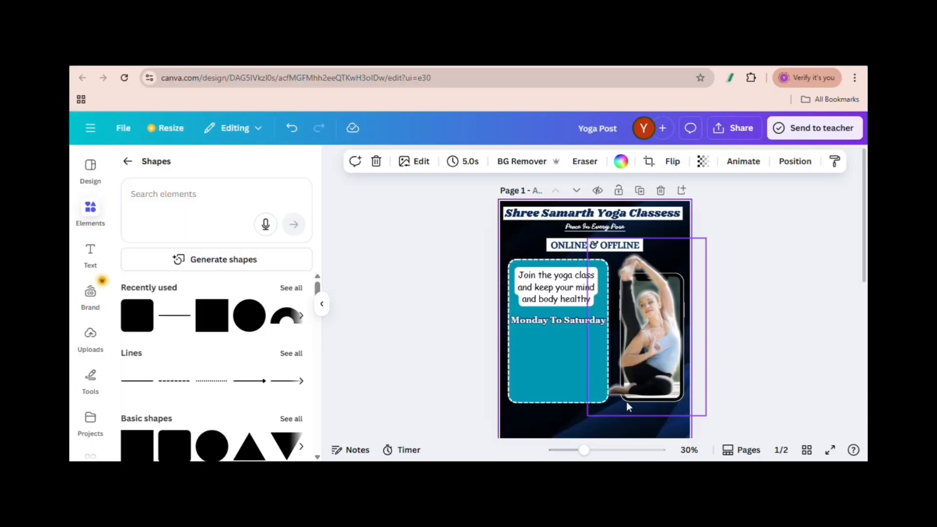
Change the "Timing" heading on page 2 to "Timing:".
left_click(596, 367)
scroll(596, 360, "down", 4)
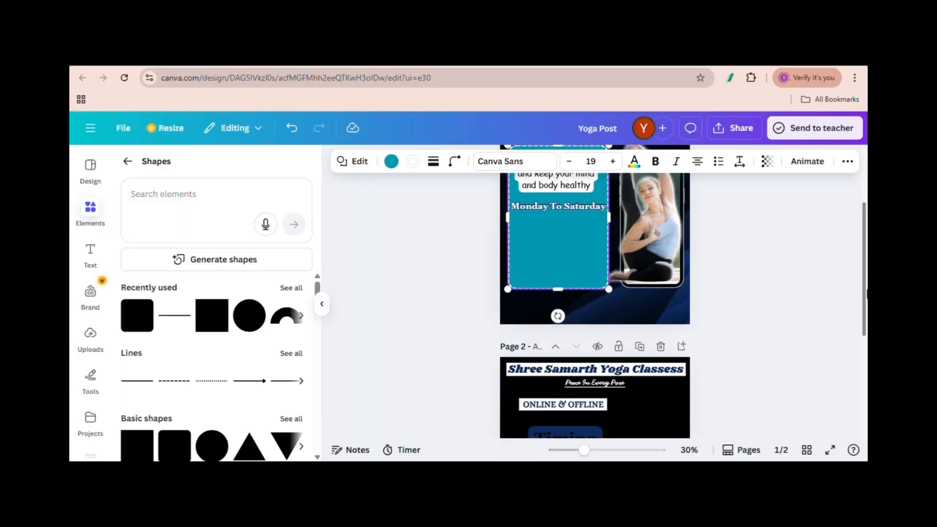
double_click(596, 354)
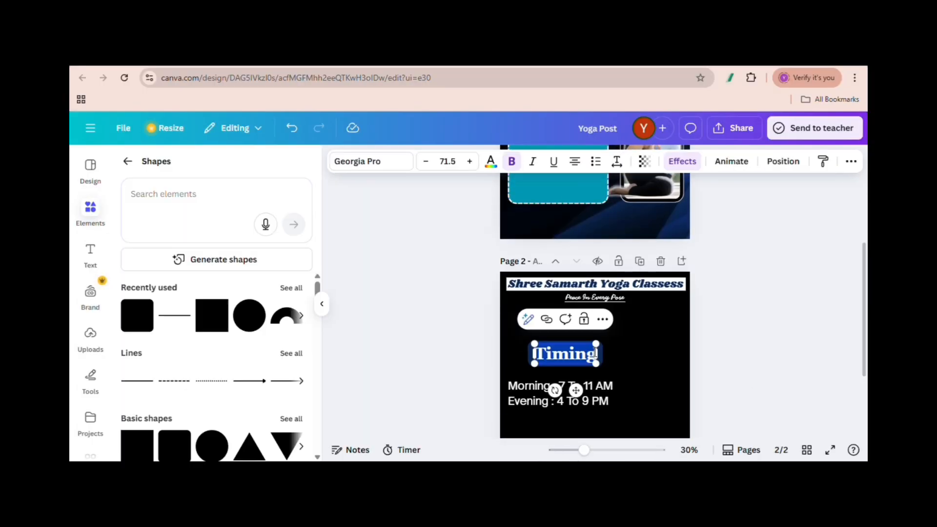
left_click(604, 351)
left_click(604, 351)
key("ctrl+a")
Copy the "Timing:" heading to page 1 and place it at size 45 below "Monday To Saturday" in the panel.
left_click(604, 351)
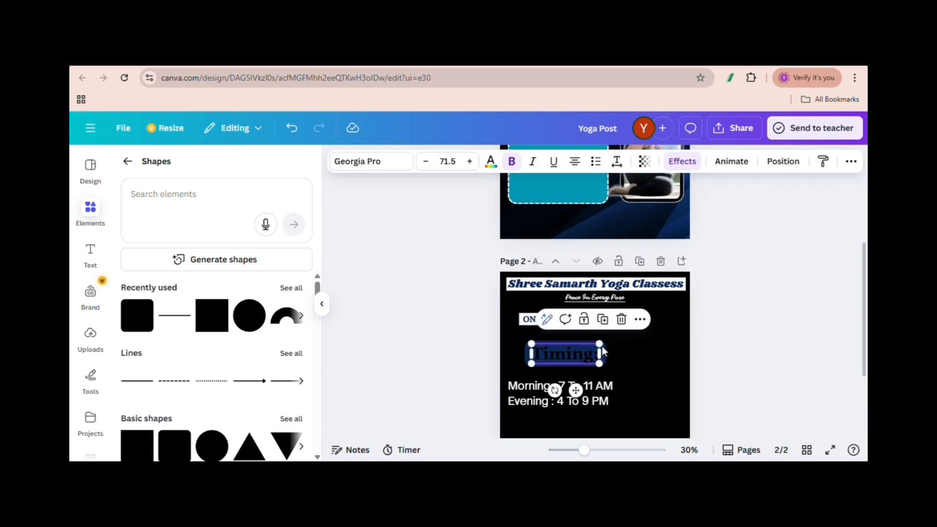
left_click_drag(864, 311, 862, 215)
left_click(560, 343)
key("ctrl+v")
left_click_drag(567, 287, 557, 335)
Try turquoise and grey for the "Timing:" heading's background effect on page 1, and set it to white.
left_click(682, 161)
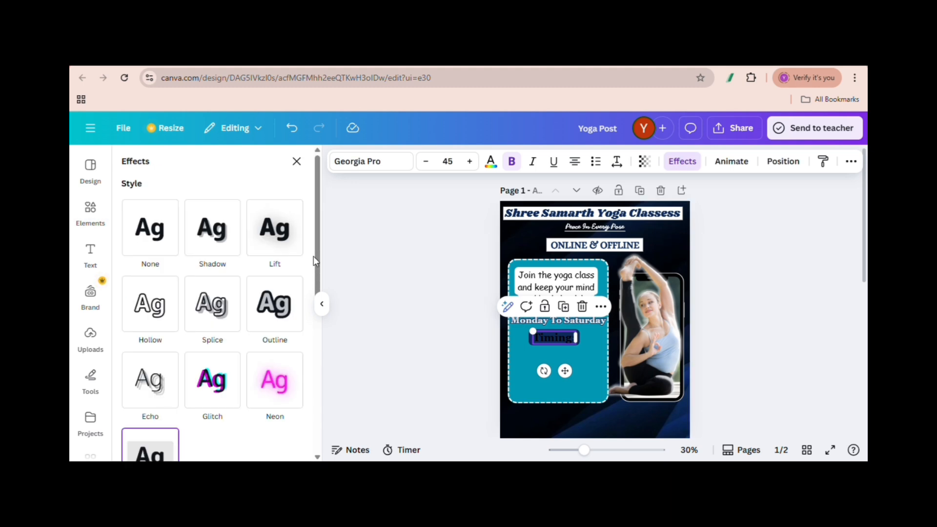
left_click(142, 422)
scroll(309, 383, "down", 5)
left_click(294, 384)
scroll(227, 308, "down", 2)
left_click(180, 327)
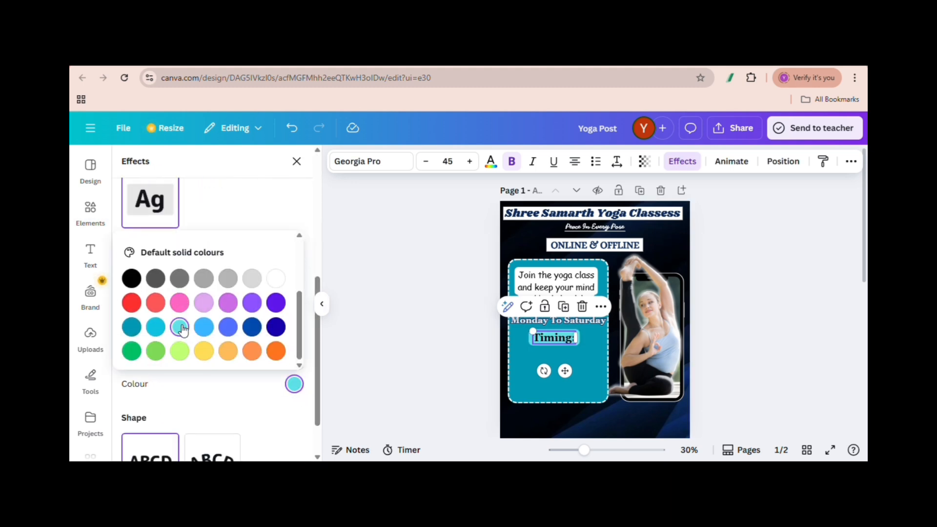
left_click(203, 279)
scroll(224, 337, "up", 6)
left_click_drag(318, 275, 320, 389)
left_click(295, 398)
left_click(156, 312)
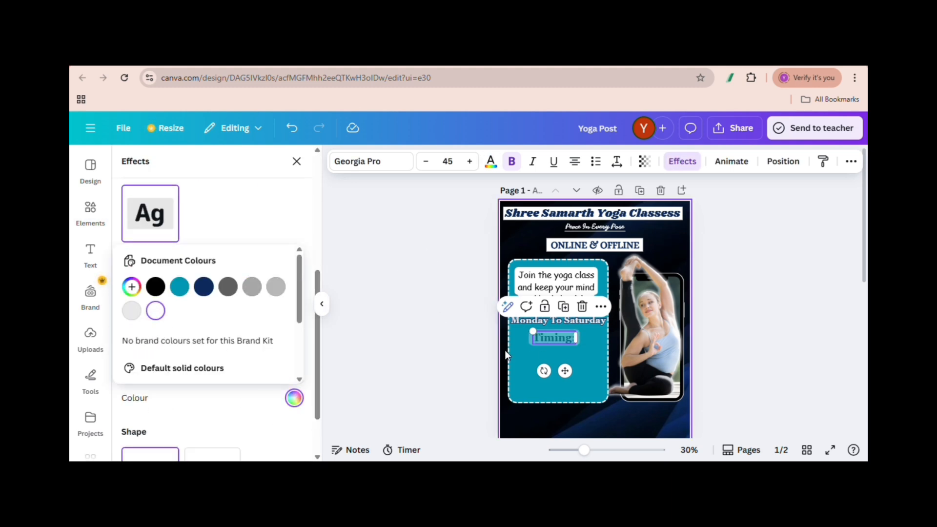
left_click(529, 358)
left_click_drag(562, 340, 581, 425)
left_click(596, 404)
key("ctrl+z")
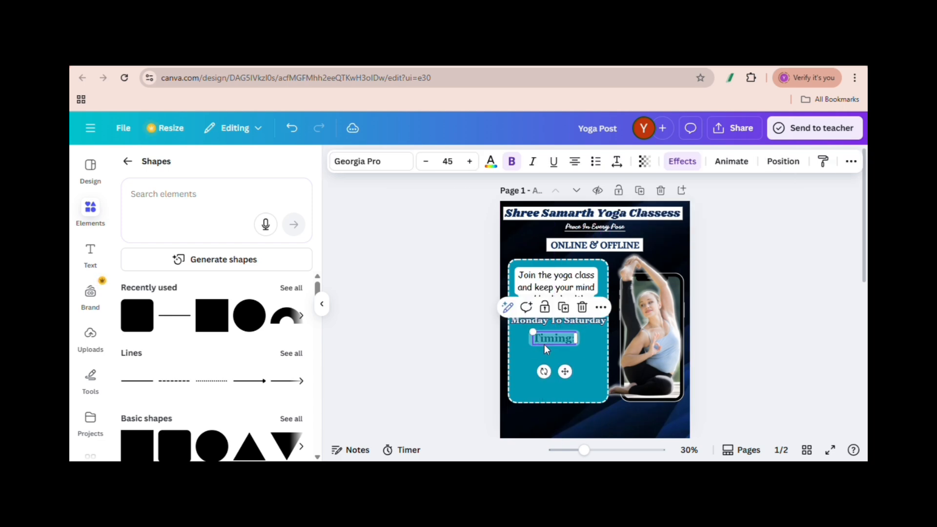
Preview the design full screen, and make the "Timing:" heading on page 1 fully opaque.
left_click(830, 450)
key("Escape")
left_click(554, 338)
left_click(644, 161)
left_click_drag(612, 209, 667, 213)
left_click(577, 367)
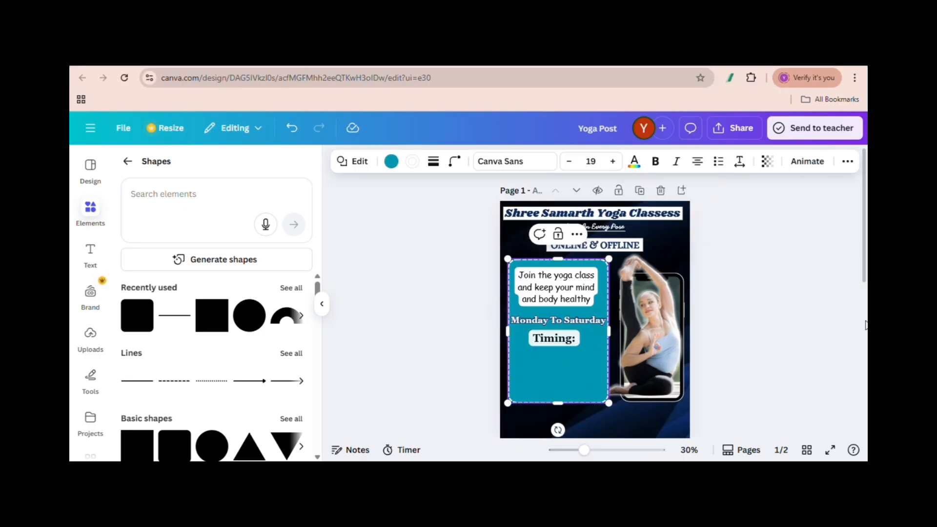
Add a rounded square to page 2 and resize it into a box fitting behind the morning and evening hours text.
scroll(581, 364, "down", 5)
left_click(588, 355)
left_click(140, 322)
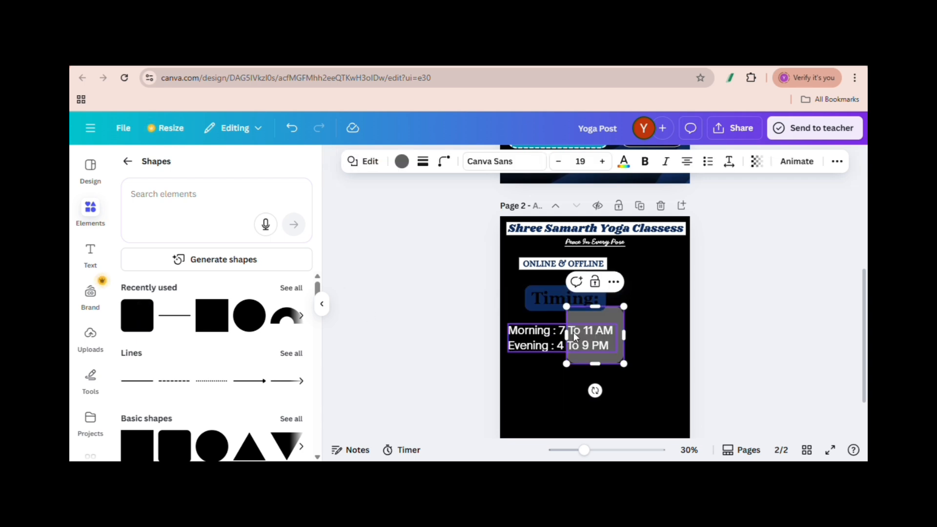
left_click_drag(605, 325, 616, 347)
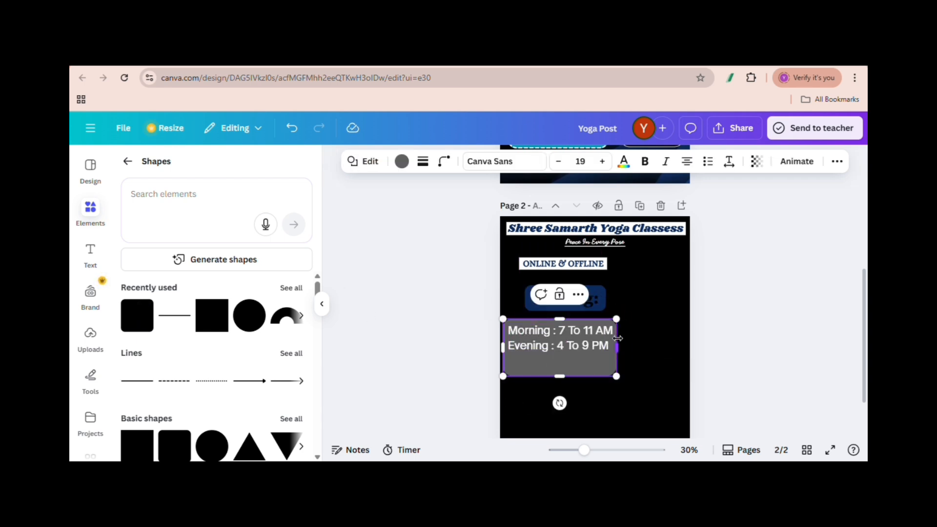
left_click_drag(561, 376, 563, 354)
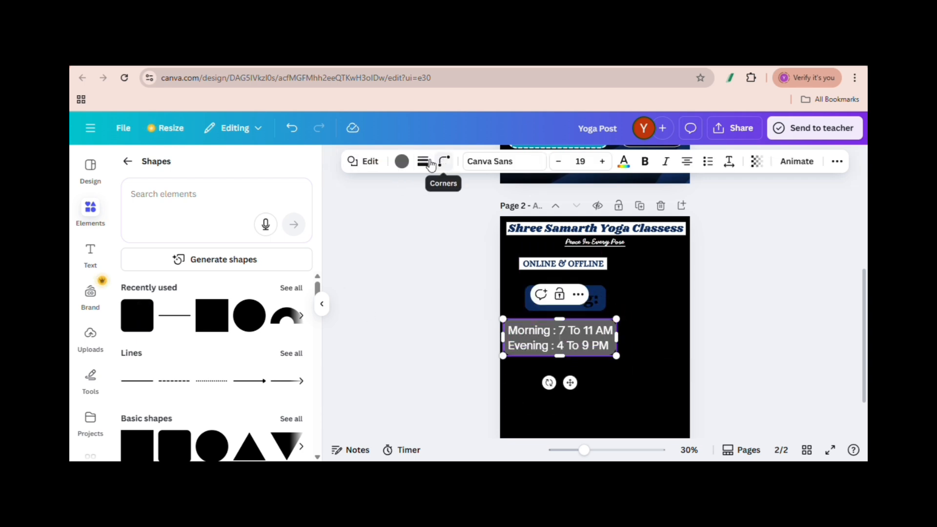
Fill the hours box with the dark blue document colour and give it a solid white outline.
left_click(408, 164)
left_click(239, 247)
left_click(444, 162)
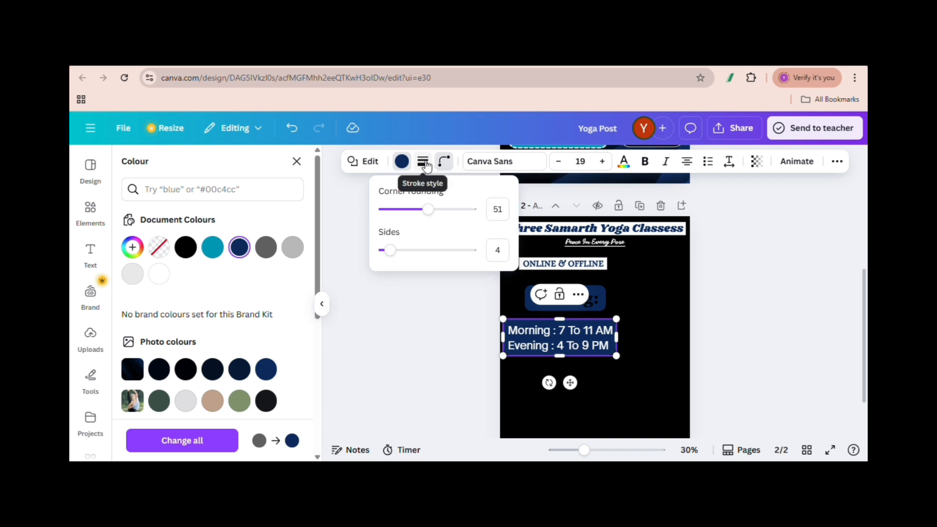
left_click(422, 162)
left_click(390, 197)
left_click(412, 161)
left_click(132, 272)
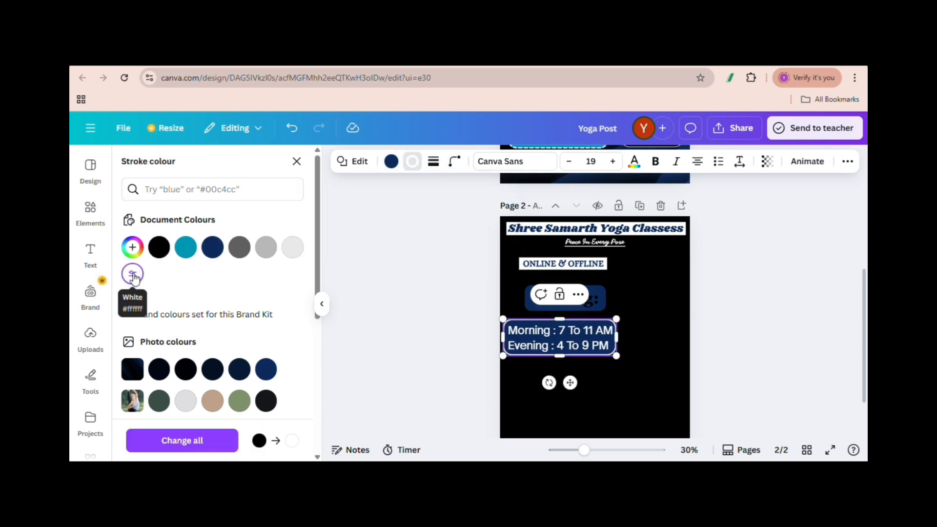
Set the hours box's outline weight to 7 and group the box with the morning and evening hours text.
left_click(625, 350)
left_click(587, 333)
left_click(423, 162)
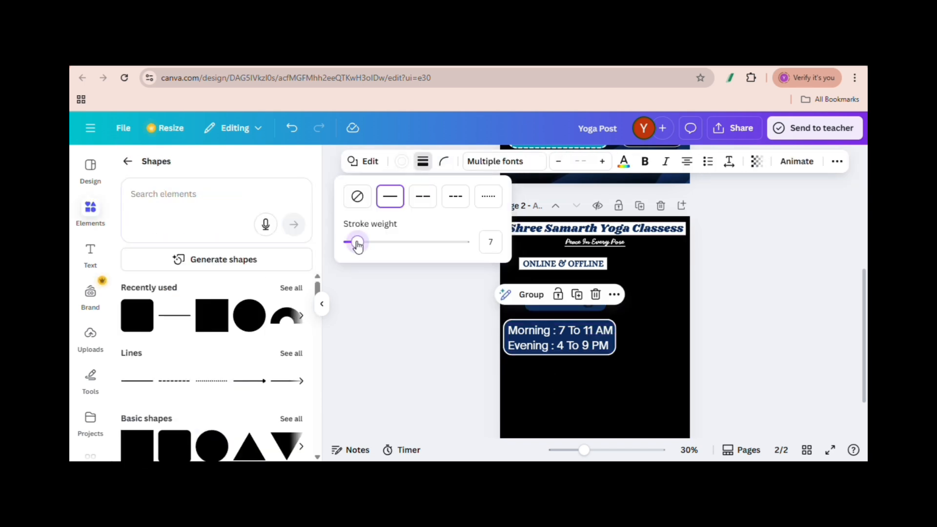
left_click(531, 295)
Copy the grouped hours box to page 1 and place it below "Timing:" inside the teal panel.
key("ctrl+c")
left_click_drag(863, 321, 863, 224)
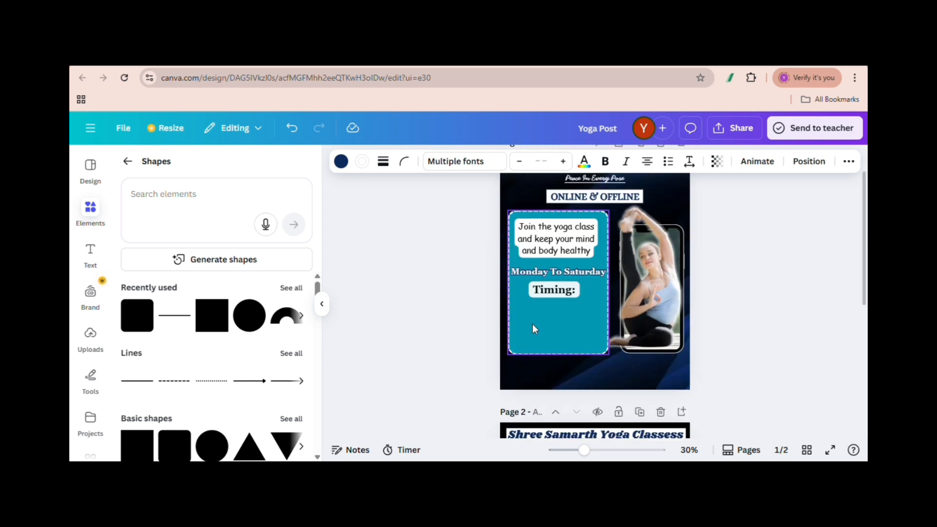
key("ctrl+v")
left_click_drag(616, 291, 568, 327)
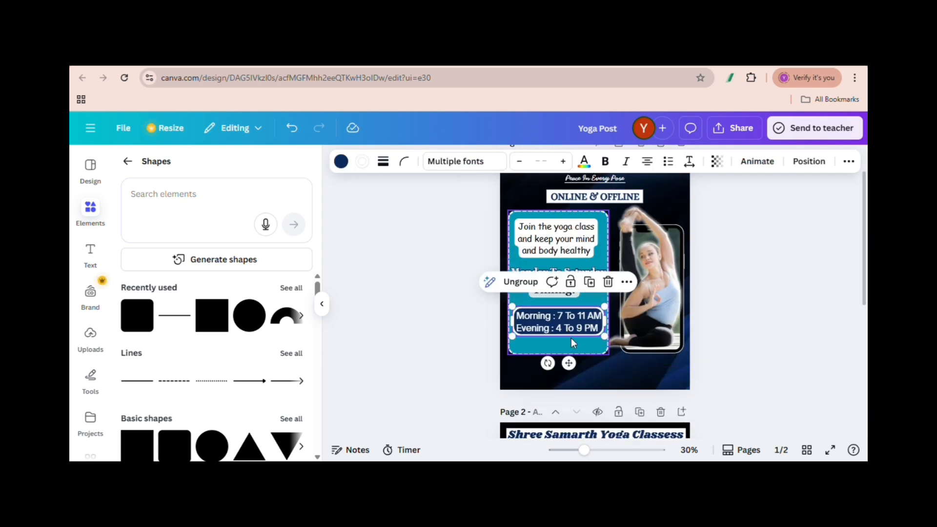
left_click(569, 341)
left_click(529, 343)
Add a "1 Hour Only" text on page 2 beside the hours box.
left_click_drag(863, 263, 863, 345)
left_click(670, 357)
key("t")
left_click_drag(545, 320, 659, 342)
type("1 Hour Only")
Try the Lora font on "1 Hour Only" and set it to The Seasons.
left_click(372, 162)
left_click(244, 318)
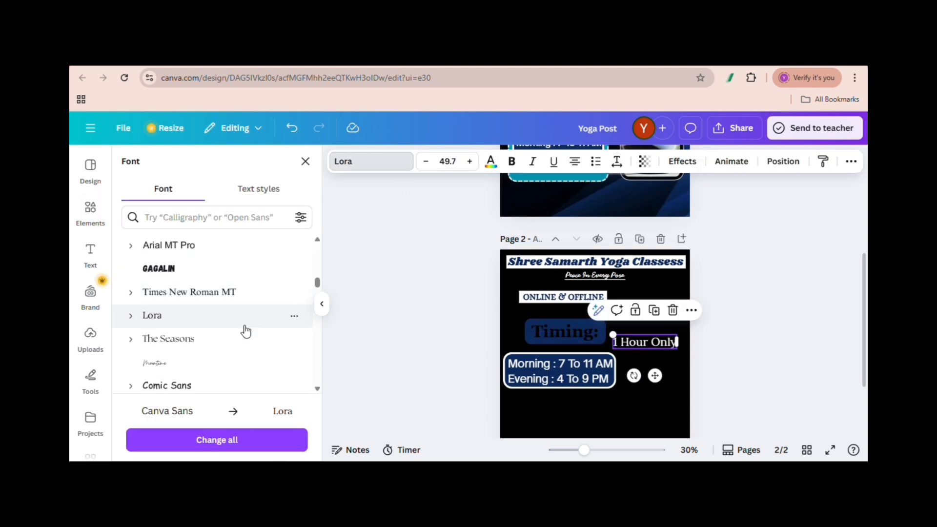
left_click(239, 339)
Copy the "1 Hour Only" text to page 1 and place it below the hours box in the panel.
left_click_drag(863, 330, 864, 243)
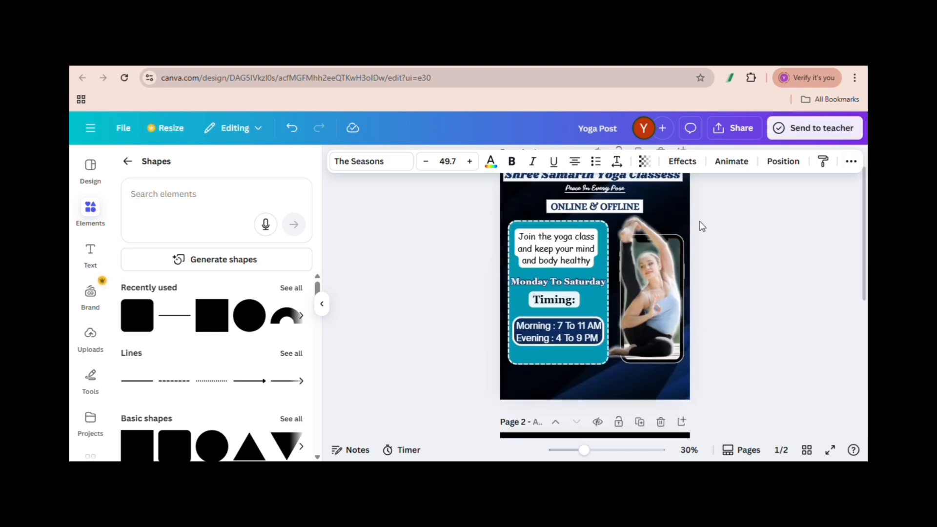
left_click(542, 353)
key("ctrl+v")
left_click_drag(641, 264, 559, 357)
Extend the teal panel slightly downward and enlarge the "1 Hour Only" text to size 54.8.
left_click(568, 364)
left_click(654, 391)
left_click(589, 359)
Apply the Outline effect to the "1 Hour Only" text and change its outline to a dark colour.
left_click(681, 162)
left_click(270, 317)
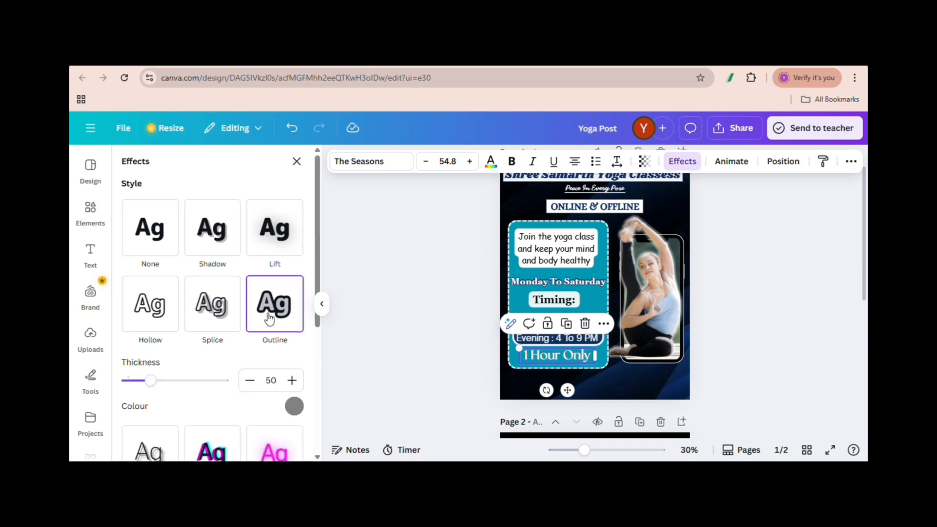
left_click(294, 406)
left_click(213, 410)
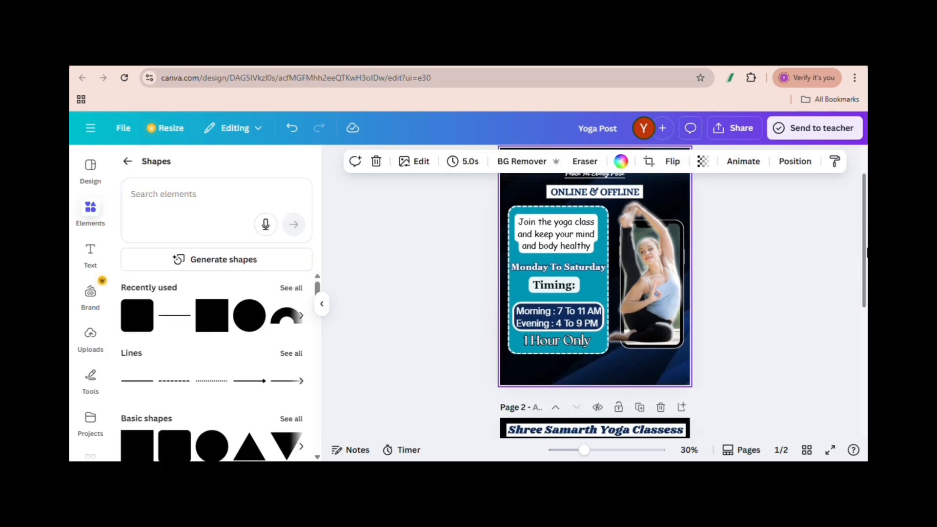
Check the "1 Hour Only" text and preview page 1 full screen.
scroll(863, 256, "down", 1)
left_click(595, 330)
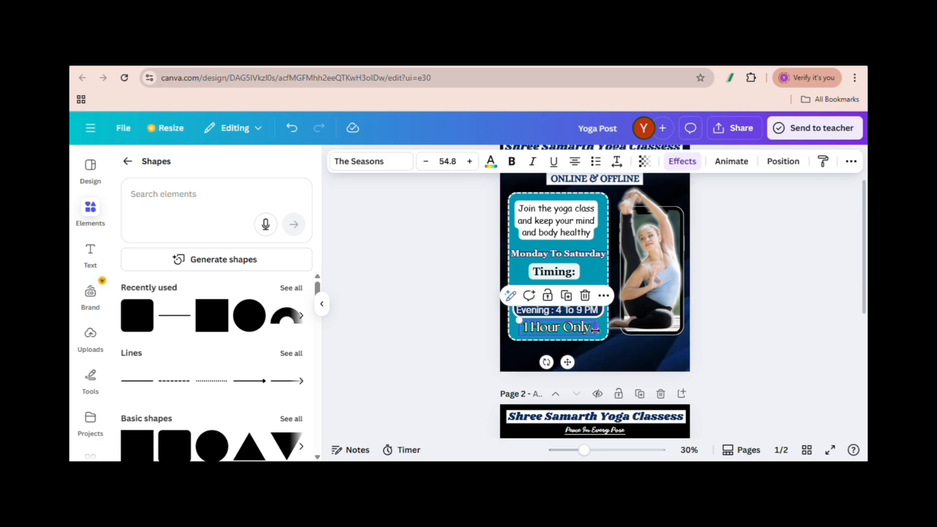
left_click(608, 347)
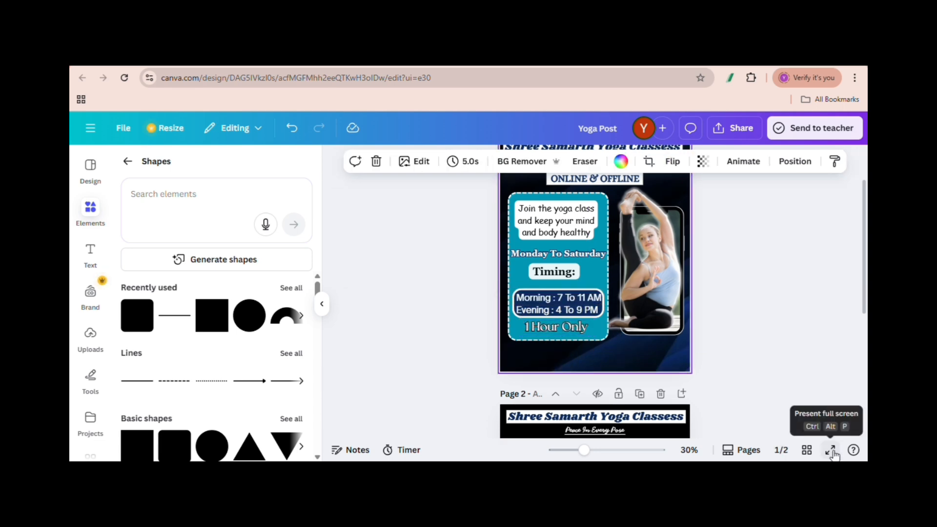
left_click(830, 449)
key("Escape")
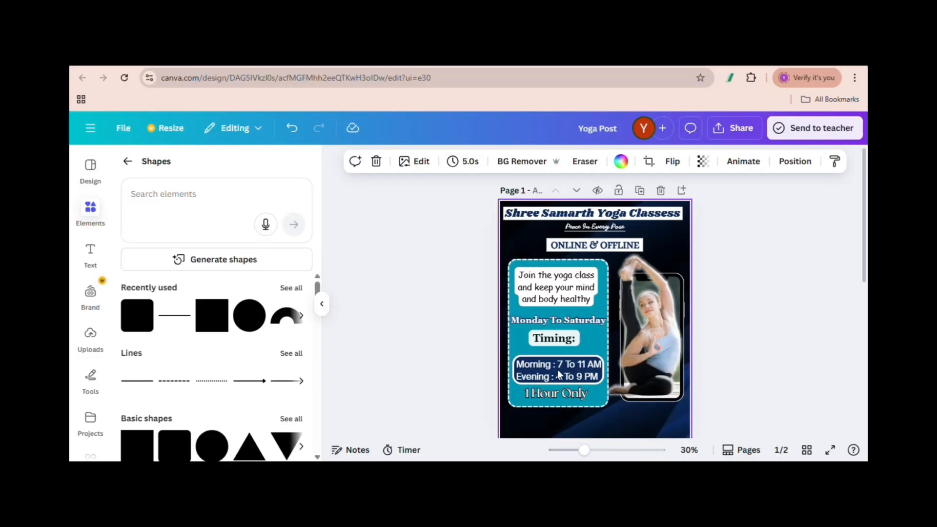
Reduce the "1 Hour Only" text to size 51.2 and shorten the teal panel slightly to fit beneath it.
scroll(552, 315, "up", 3)
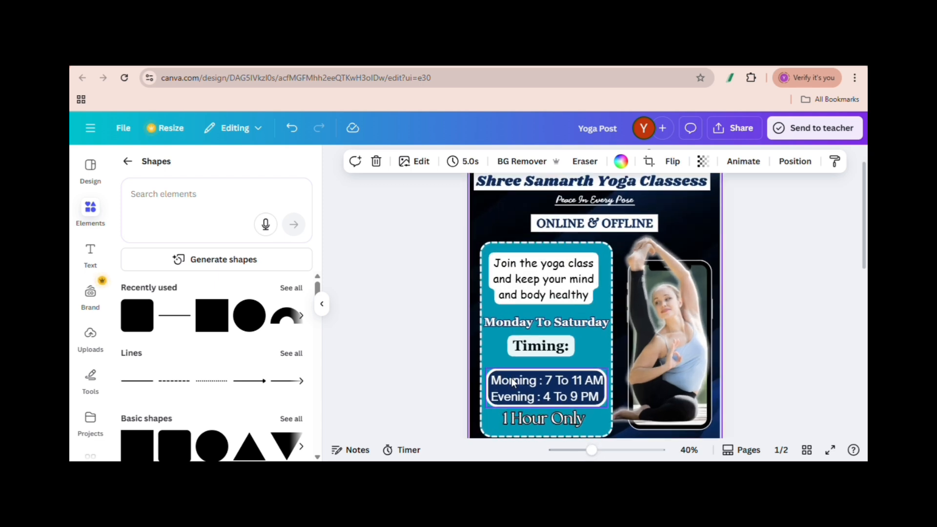
left_click_drag(516, 383, 515, 377)
left_click_drag(517, 420, 567, 417)
left_click_drag(591, 450, 581, 451)
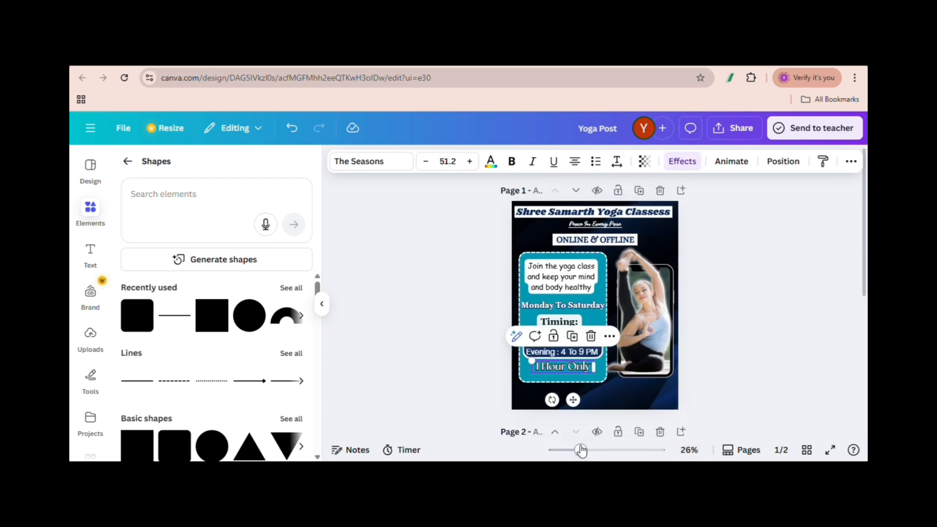
left_click(564, 379)
left_click(714, 382)
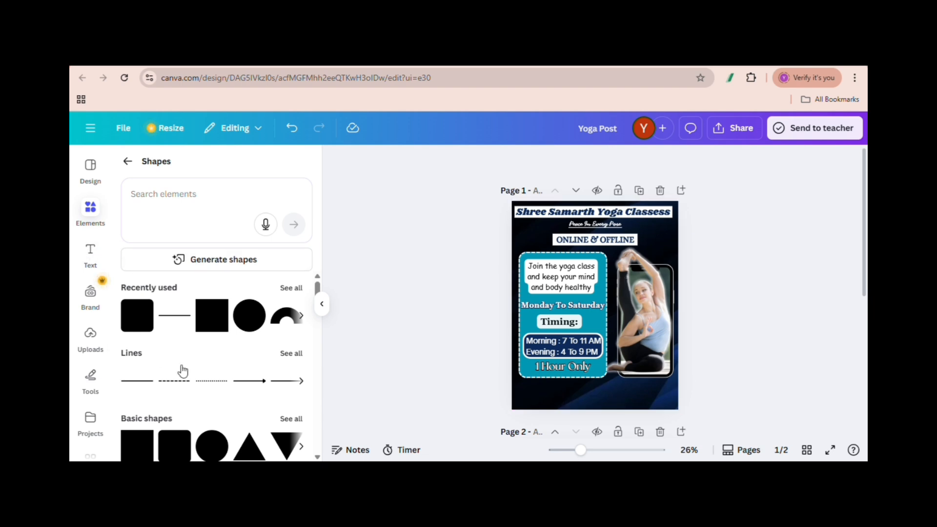
Search the graphics for "ripped paper" and place the pale grey-green torn strip along the bottom edge of page 1.
left_click(93, 213)
left_click(155, 170)
type("ripp")
left_click(168, 260)
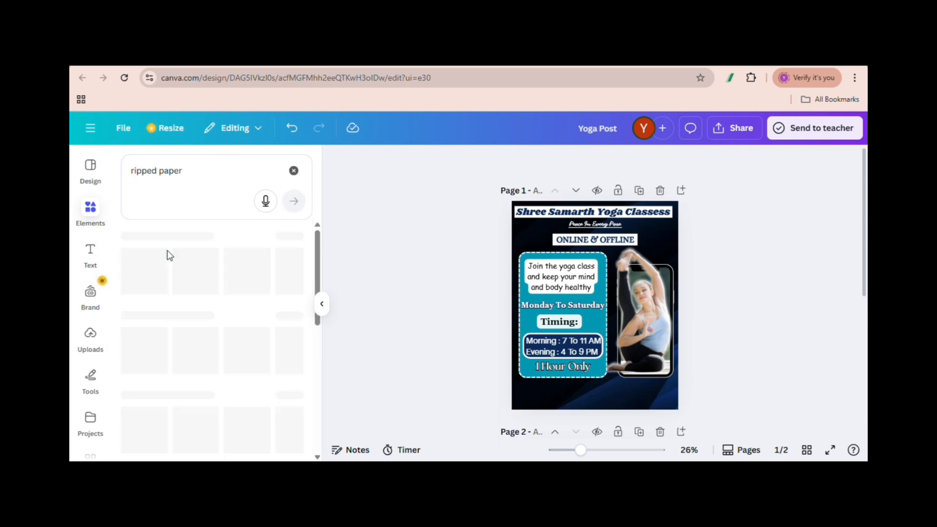
left_click(288, 307)
left_click_drag(317, 274, 320, 377)
left_click(220, 290)
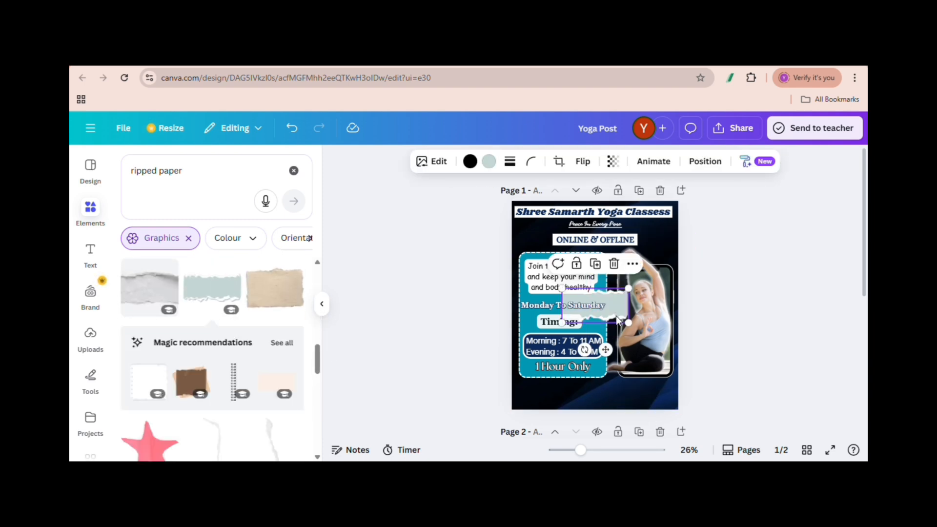
left_click_drag(616, 315, 557, 400)
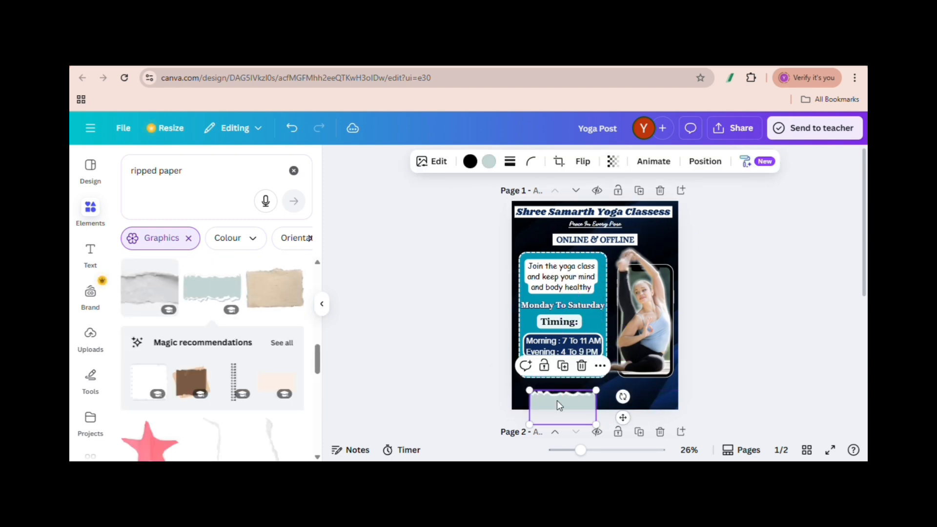
left_click_drag(314, 366, 320, 419)
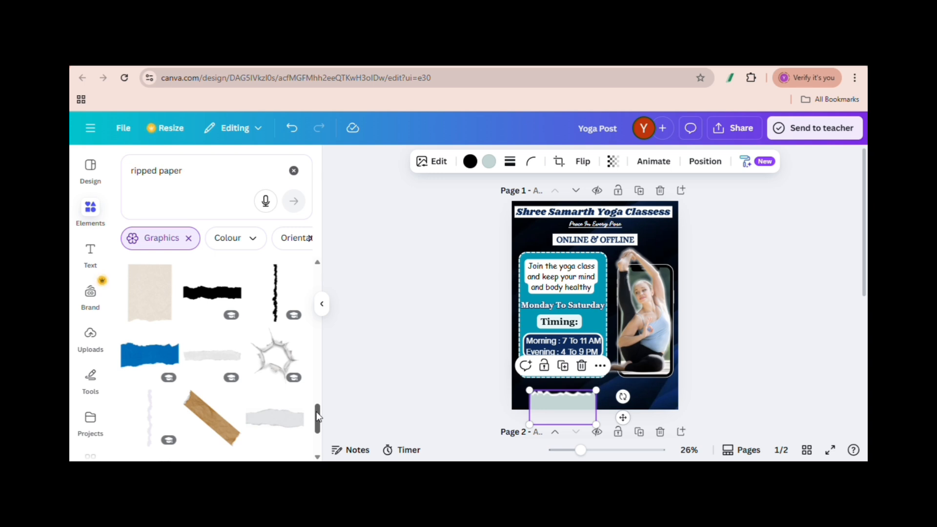
left_click_drag(530, 390, 504, 395)
left_click_drag(595, 378, 702, 378)
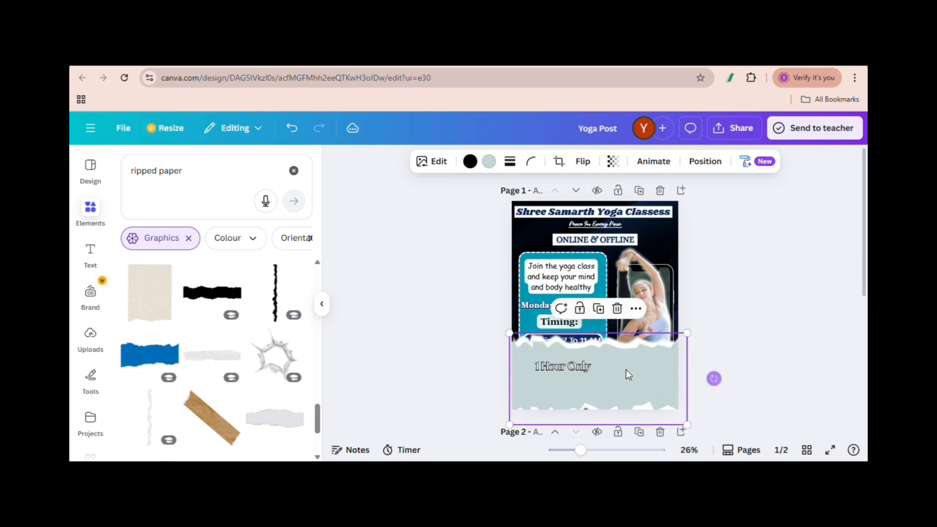
left_click_drag(623, 375, 604, 416)
key("ctrl+z")
key("ctrl+z")
key("ctrl+z")
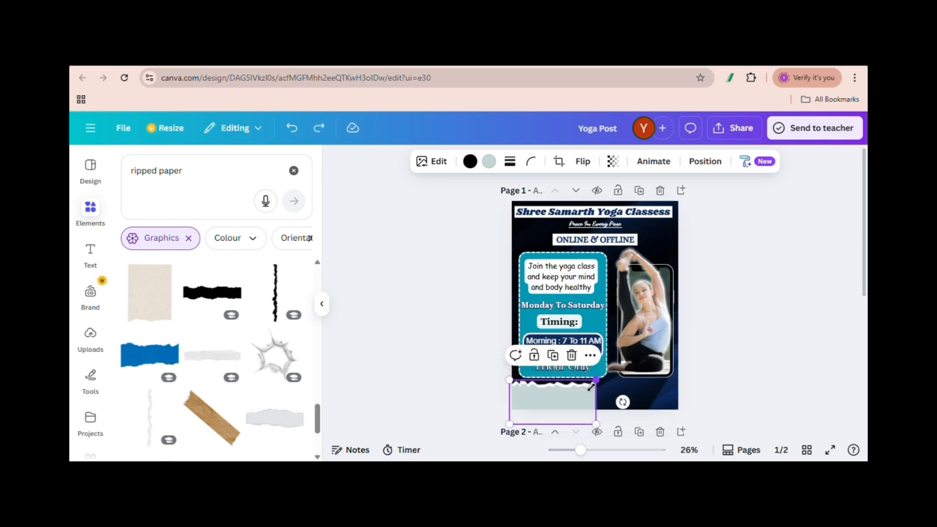
Line up copies of the torn-paper strip across the bottom of page 1 and recolour them all dark blue.
mouse_move(561, 410)
left_mouse_down()
mouse_move(629, 406)
mouse_move(564, 410)
left_mouse_up()
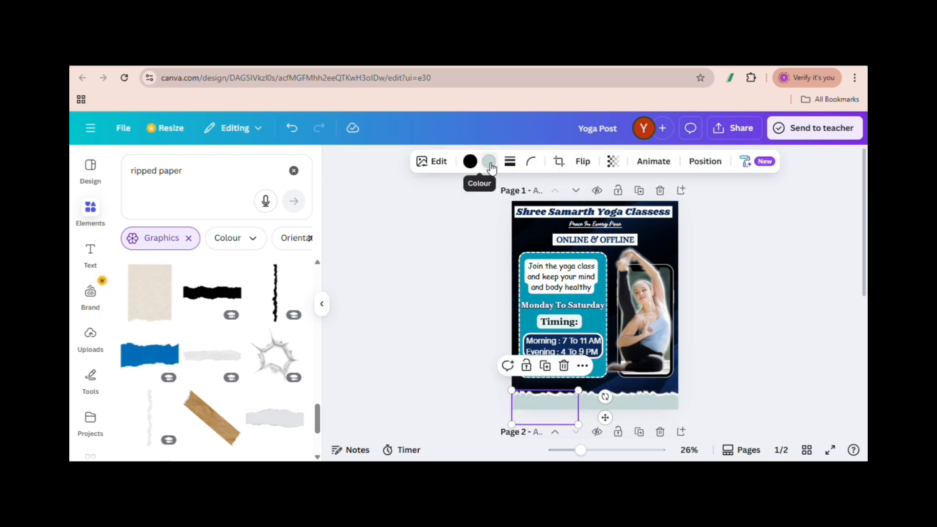
left_click(488, 161)
left_click(270, 369)
left_click(617, 409)
left_click(270, 374)
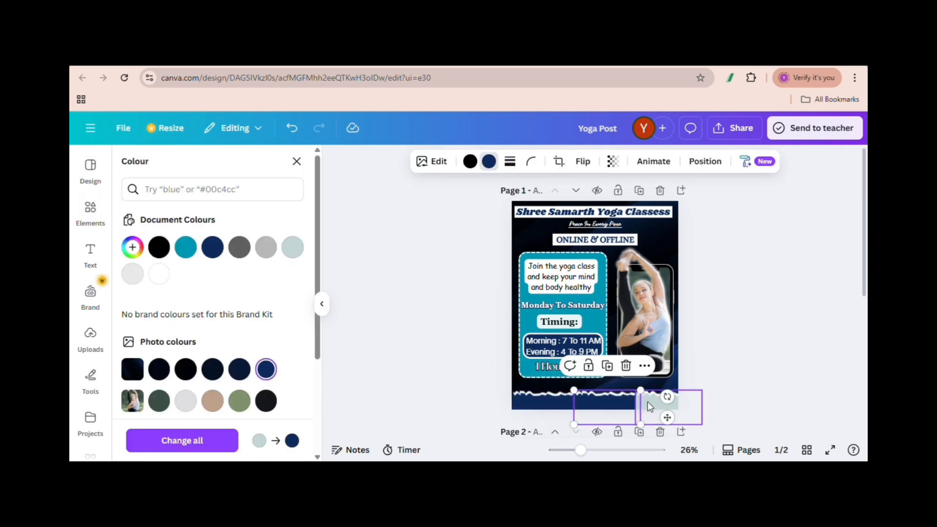
left_click(648, 402)
left_click(266, 370)
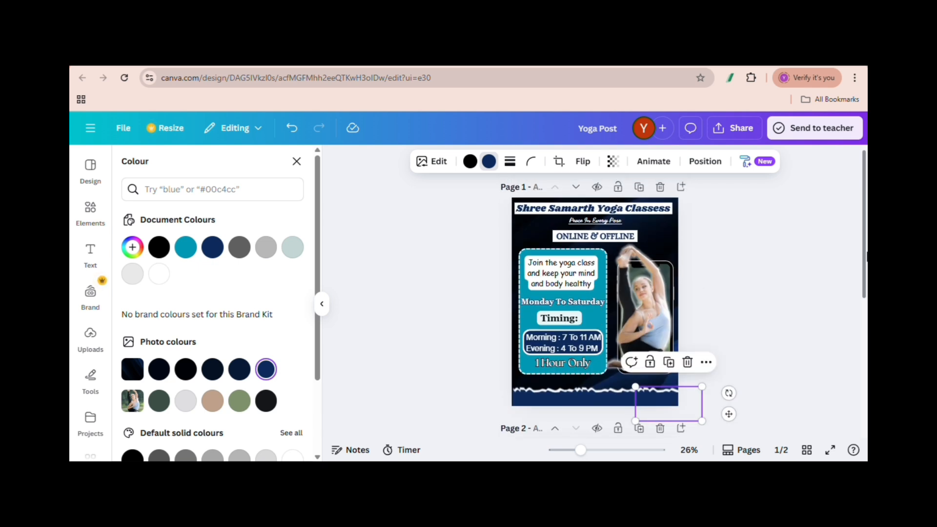
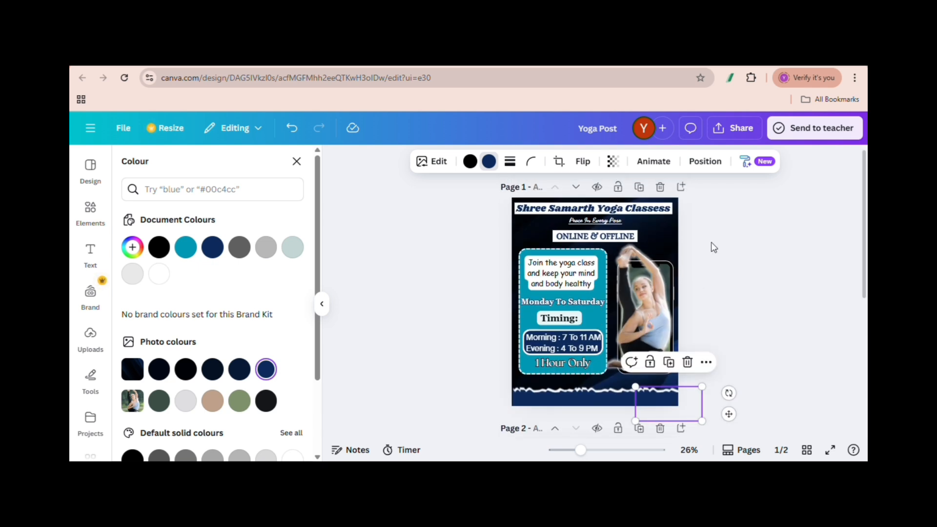
Search the graphics for "call icon", add the orange bar with a phone icon below the hours box on page 2 and enlarge it.
left_click(844, 389)
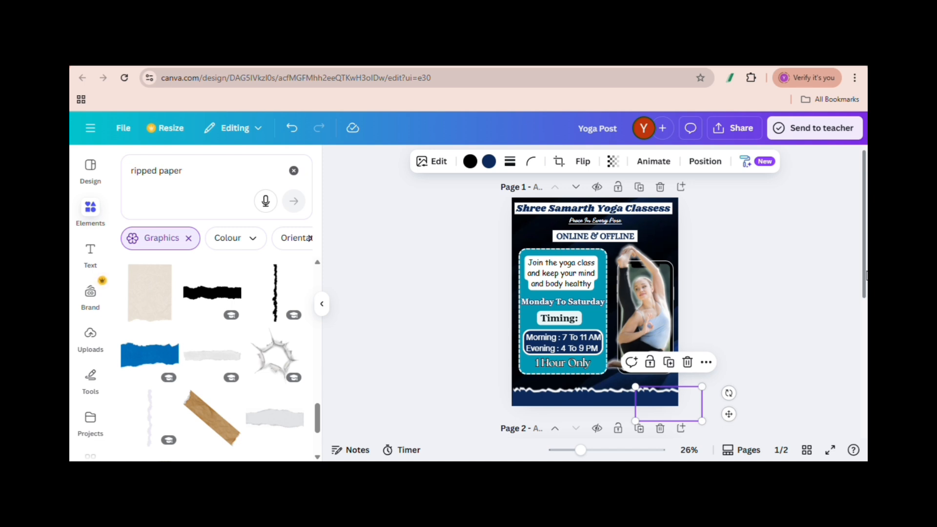
scroll(863, 226, "down", 5)
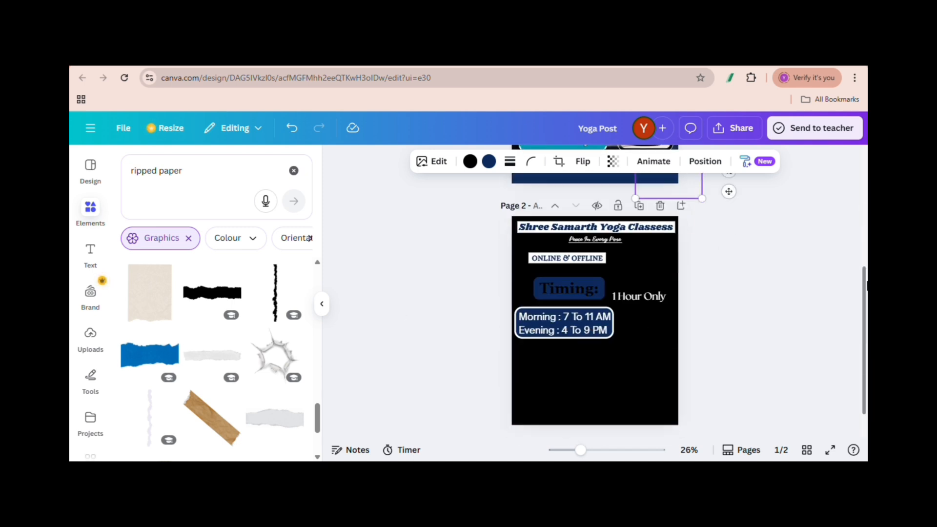
left_click(293, 170)
left_click(172, 179)
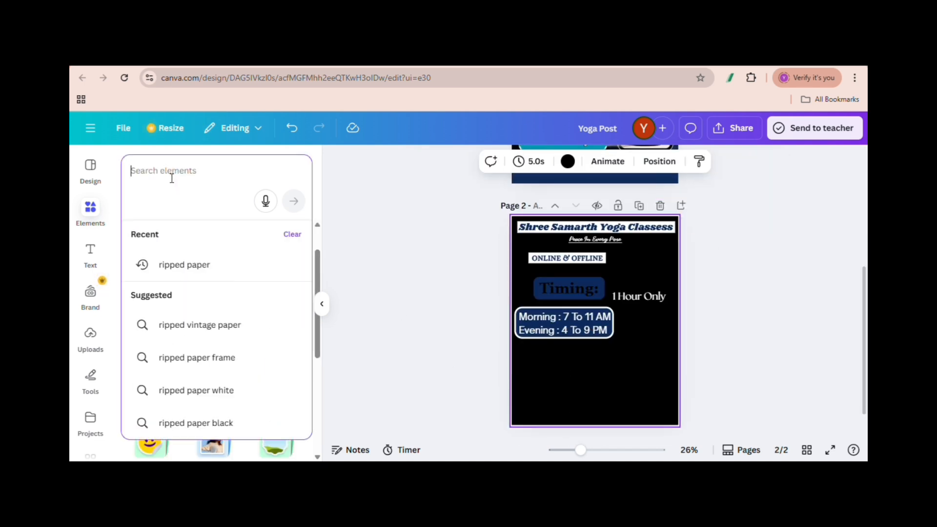
type("call icon")
key("Return")
left_click(290, 308)
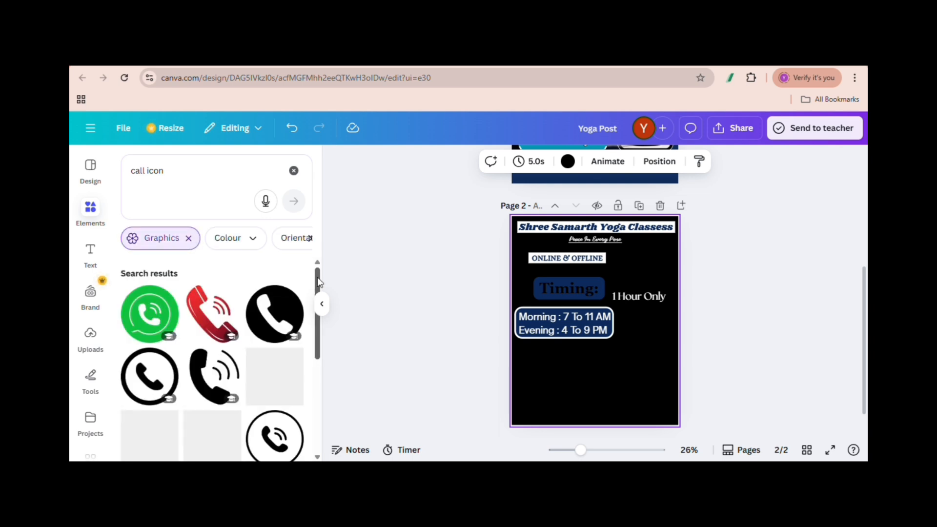
left_click_drag(317, 281, 317, 408)
left_click(273, 322)
left_click_drag(604, 319, 598, 365)
scroll(319, 439, "down", 10)
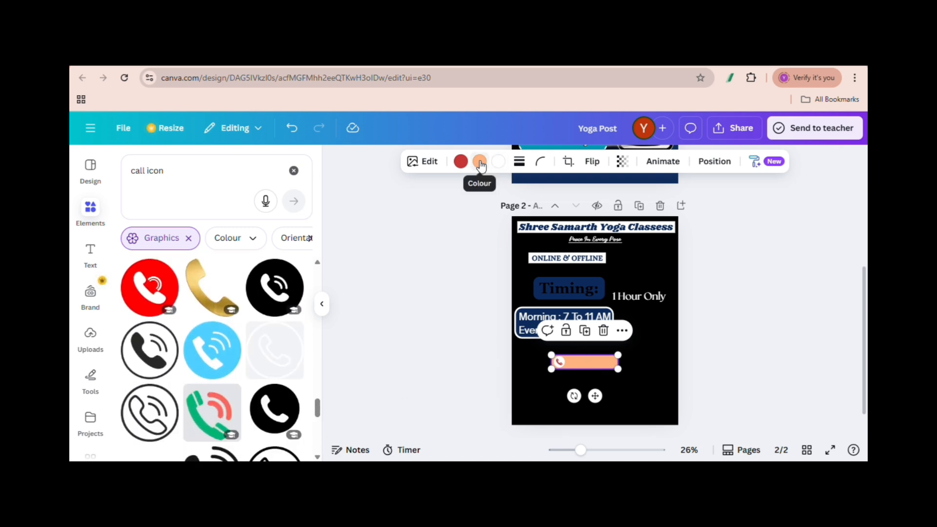
left_click_drag(551, 369, 517, 375)
Recolour the phone bar and its icon circle white and the phone symbol dark blue.
left_click(500, 162)
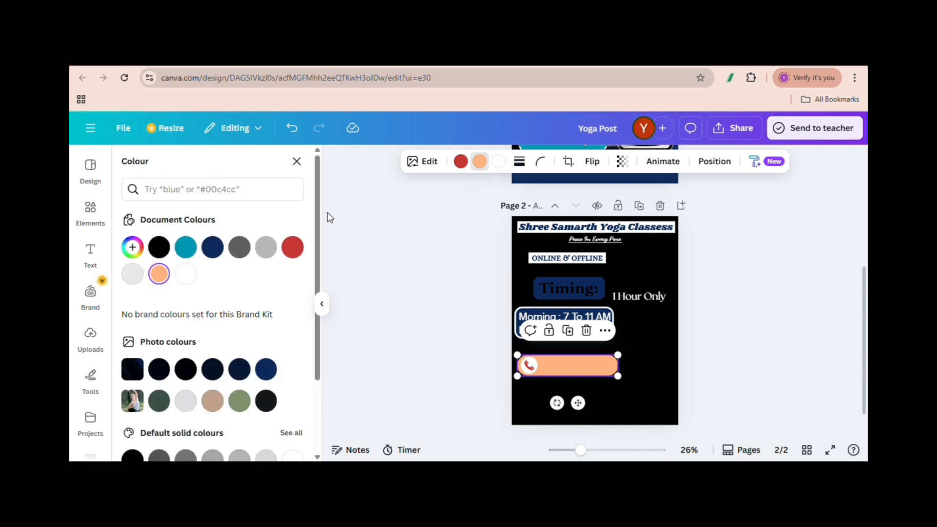
left_click(186, 274)
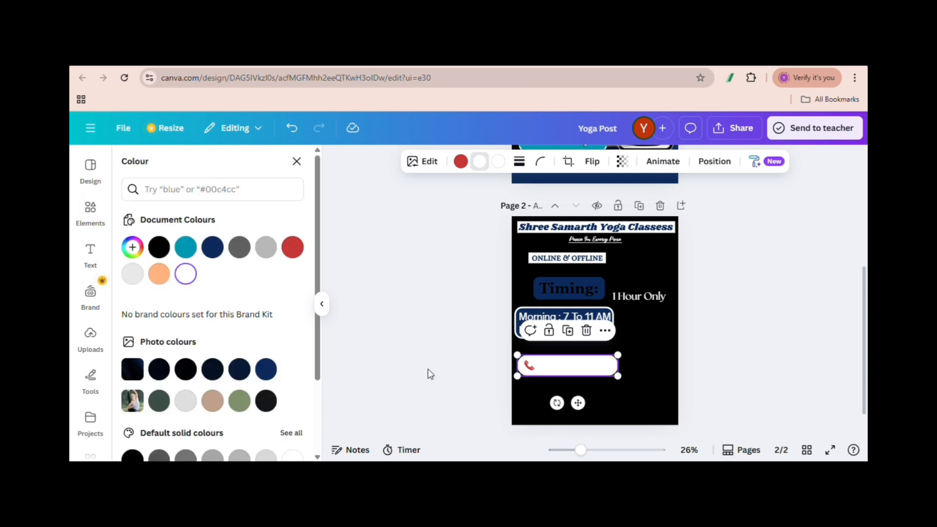
left_click(159, 247)
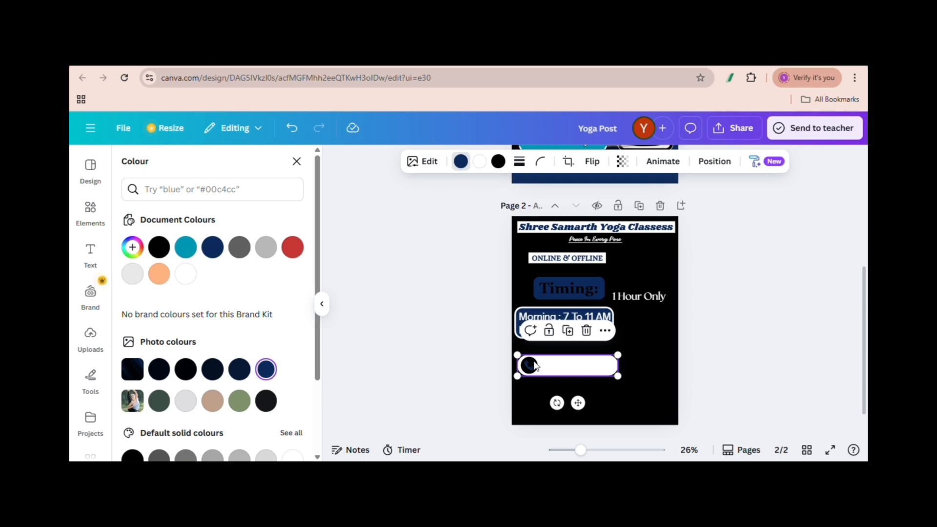
left_click_drag(864, 258, 864, 257)
mouse_move(863, 303)
left_mouse_down()
mouse_move(861, 274)
mouse_move(861, 300)
left_mouse_up()
left_click(497, 162)
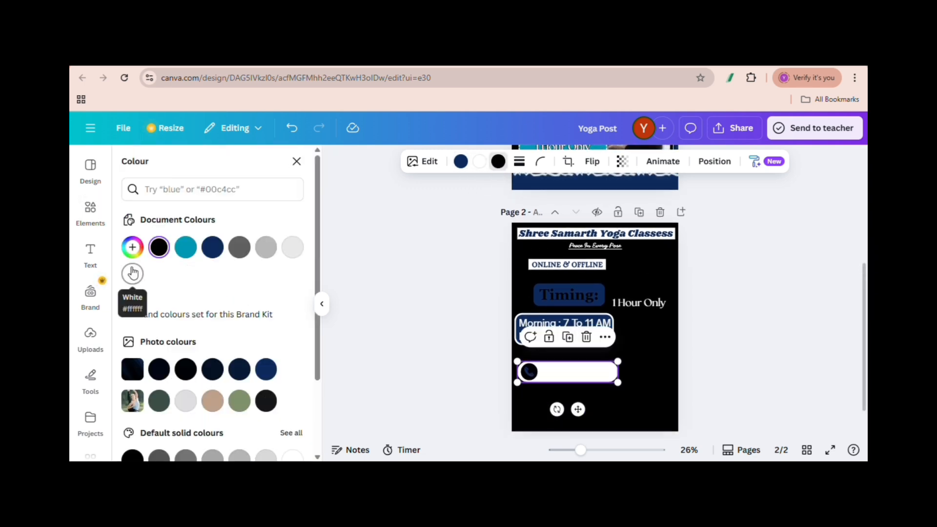
left_click(131, 272)
left_click(293, 170)
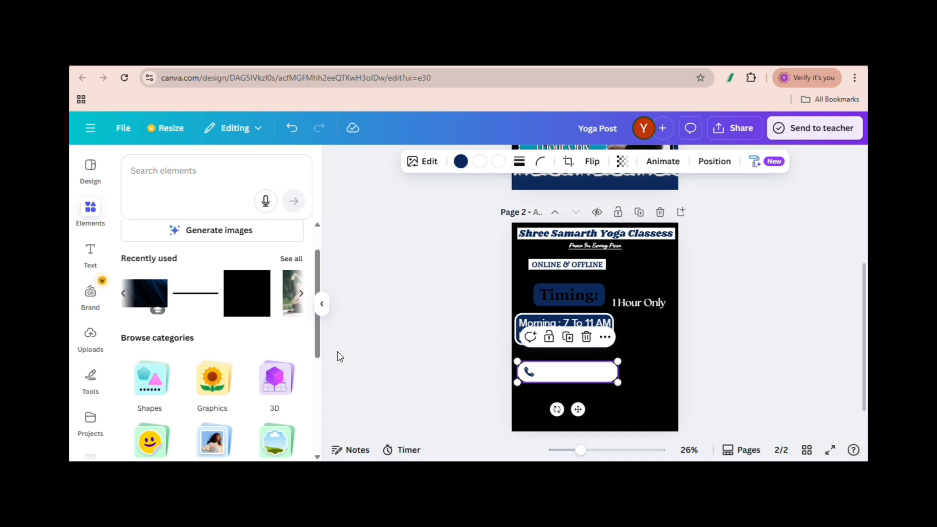
Replace the "1 Hour Only" text on page 2 with the contact phone number and place it in the white bar in dark blue.
left_click(660, 304)
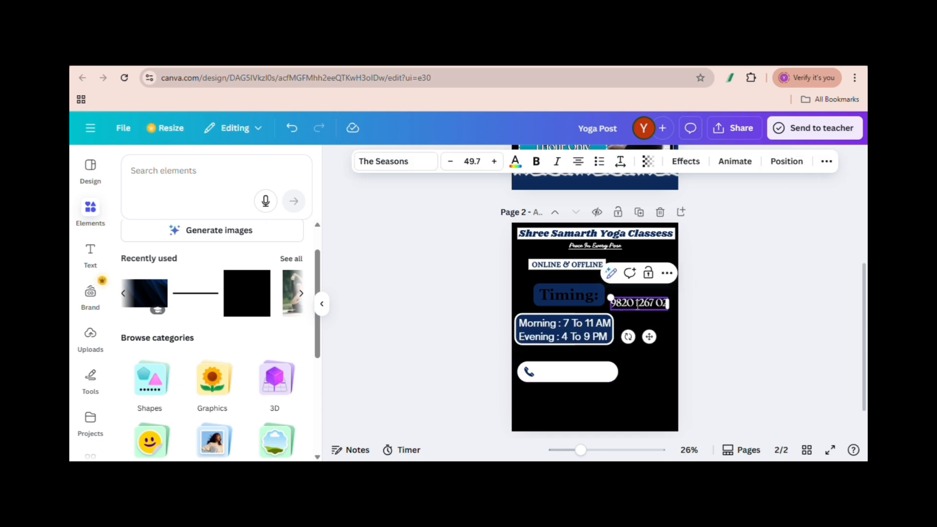
left_click_drag(637, 305, 568, 374)
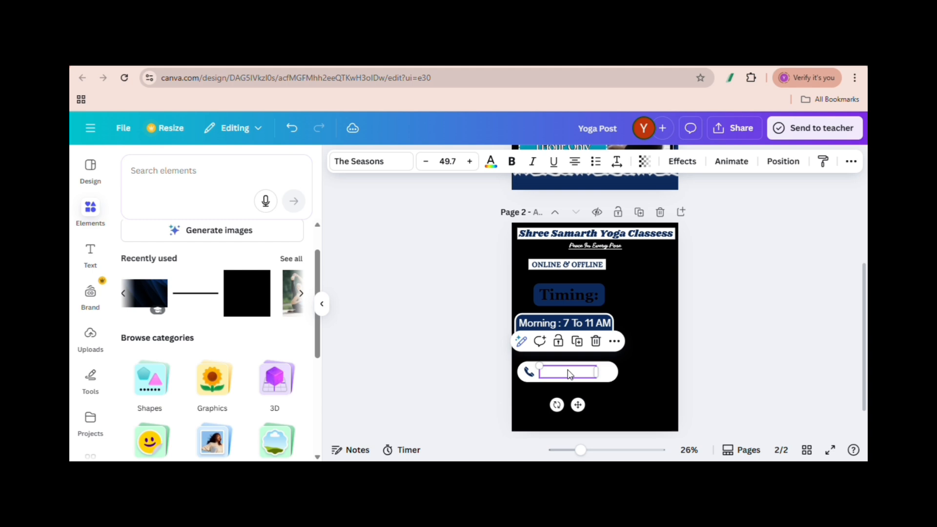
left_click(491, 162)
left_click(266, 369)
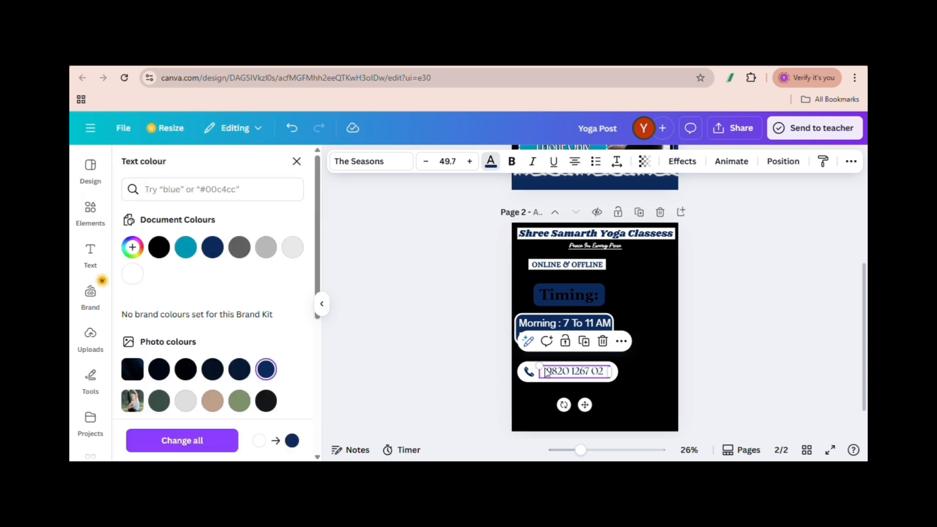
Make the contact number bold, enlarge it to size 57.2 and left-align it.
left_click_drag(539, 365, 535, 363)
left_click(552, 357)
left_click(601, 372)
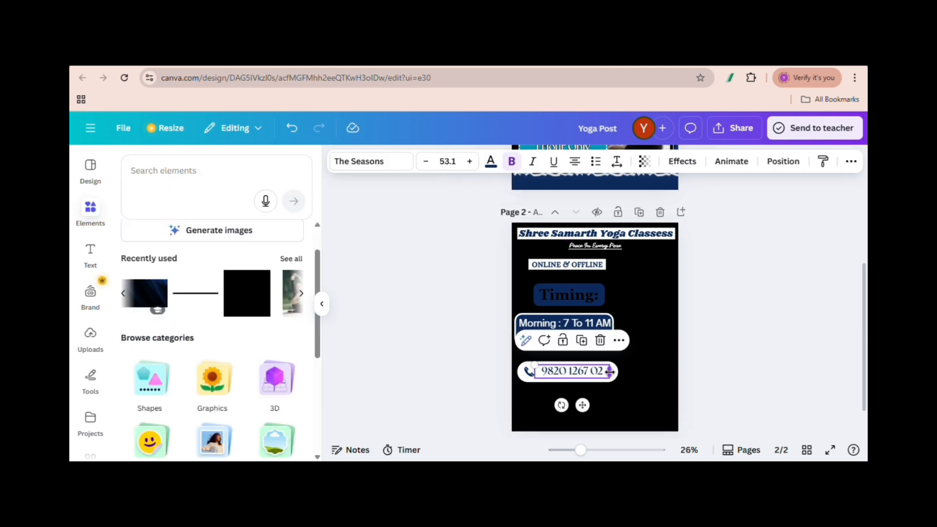
left_click_drag(610, 372, 614, 372)
left_click(552, 358)
left_click(549, 369)
left_click_drag(534, 365, 528, 364)
left_click(551, 357)
left_click(595, 373)
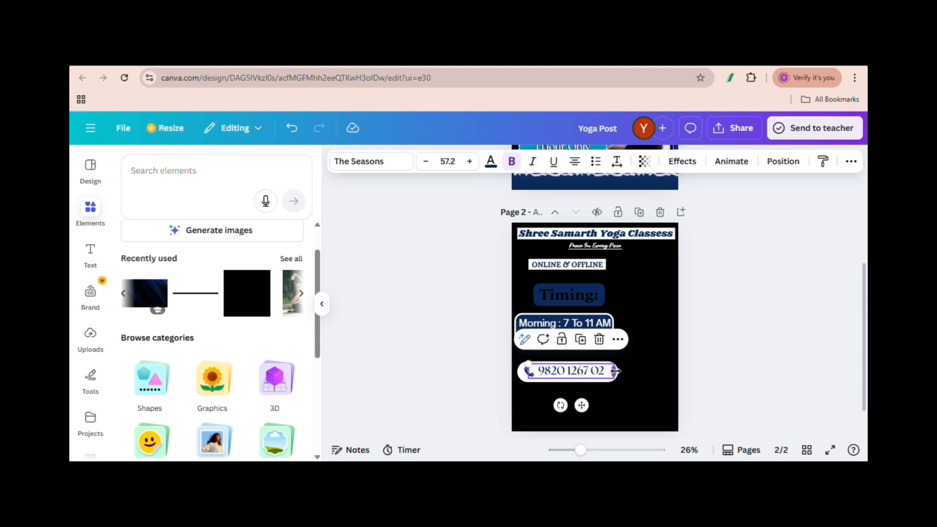
key("ctrl+shift+l")
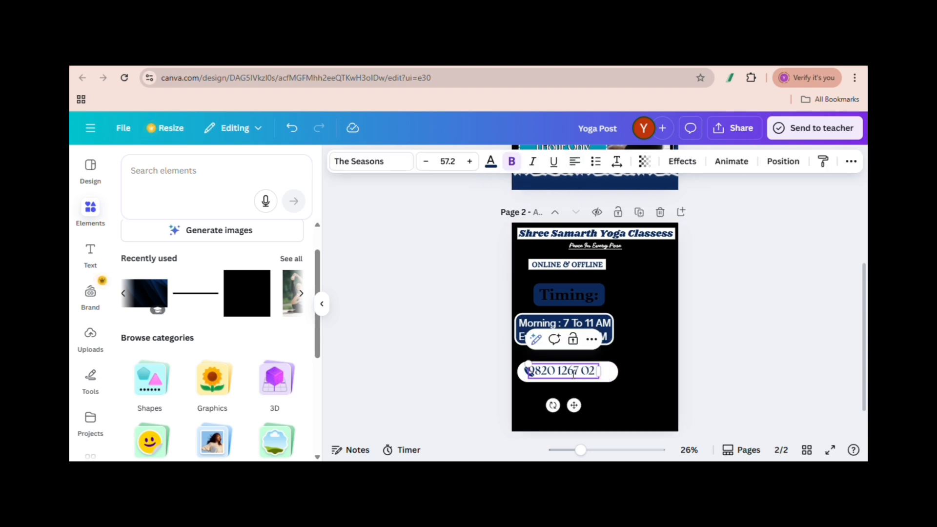
Position the contact number beside the phone icon and group it with the white bar.
left_click(623, 389)
left_click(605, 374)
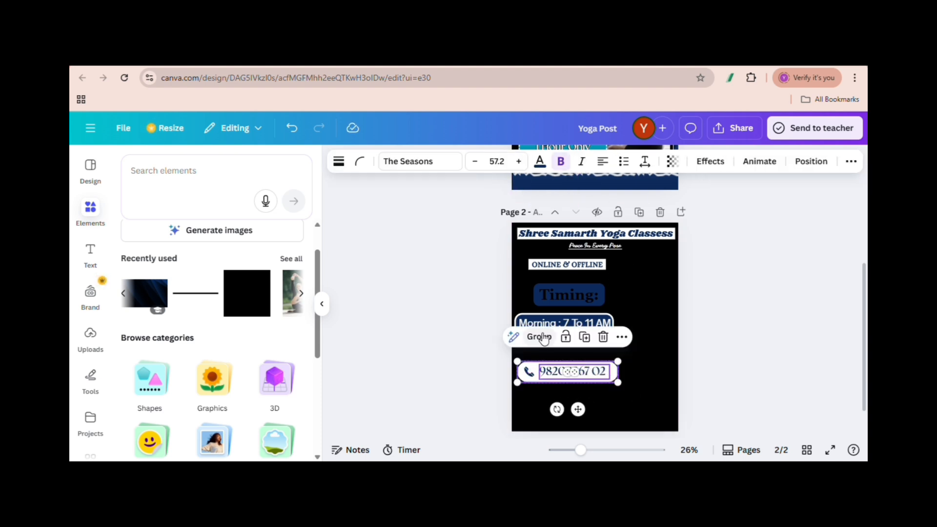
left_click(654, 393)
Search the graphics for "location icon" and add the red pin with a ring beneath it to page 2.
left_click(246, 180)
type("loca")
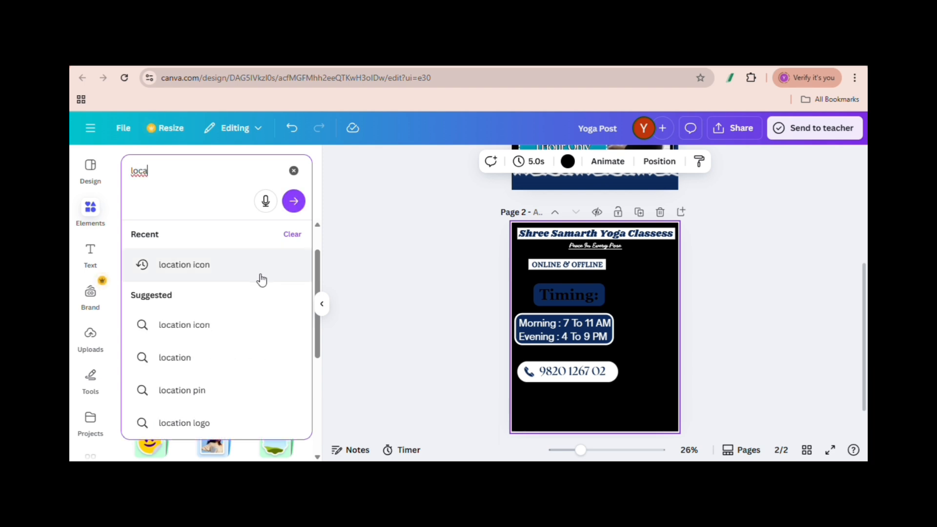
left_click(257, 271)
left_click_drag(320, 283, 322, 298)
left_click(216, 277)
left_click_drag(624, 373, 634, 418)
Shrink the phone bar and the location pin to sit side by side and recolour the pin white.
left_click(598, 373)
left_click_drag(618, 381, 602, 378)
left_click_drag(632, 400, 631, 379)
left_click_drag(641, 409, 621, 379)
left_click(479, 161)
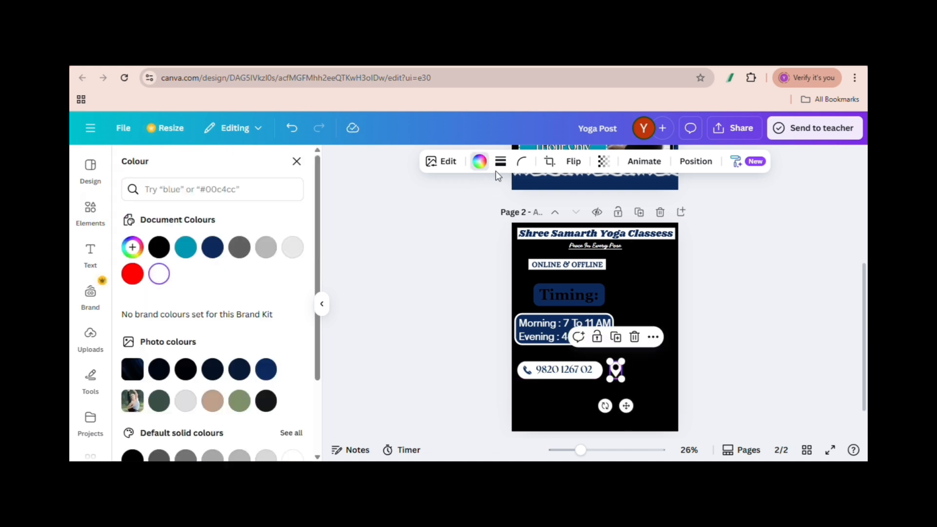
left_click(638, 374)
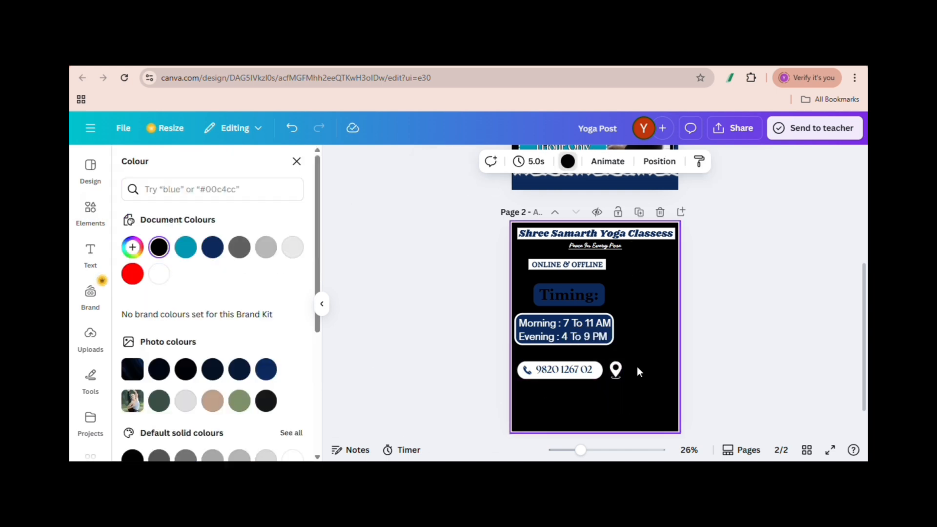
Add a text box with the class's address below the contact row on page 2.
key("t")
left_click_drag(578, 325, 598, 408)
left_click(643, 327)
left_click_drag(543, 403, 527, 382)
double_click(589, 410)
type("Op")
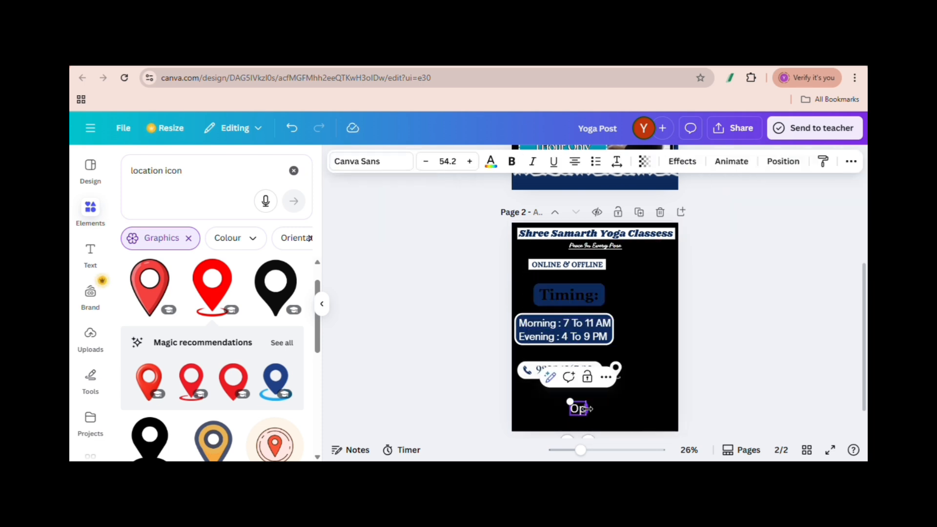
type("posite Lodha Her")
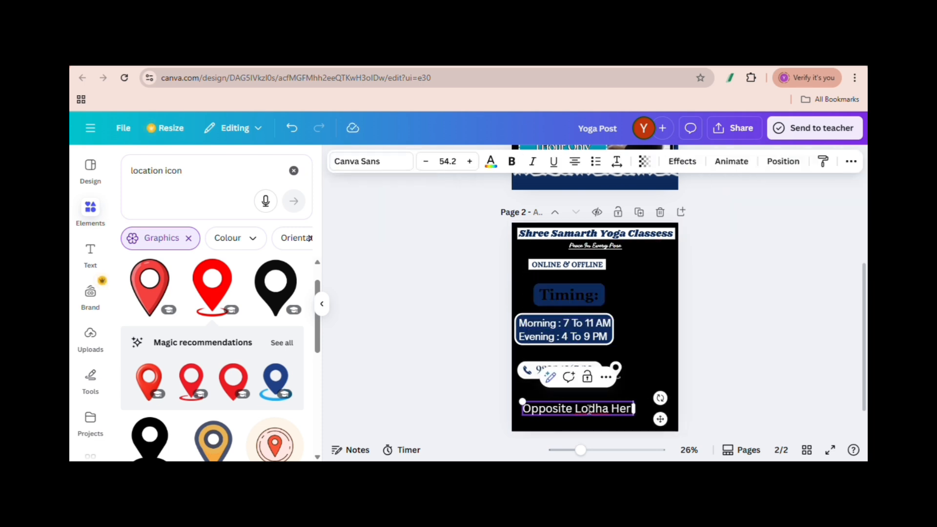
type("itage Garden, Dom")
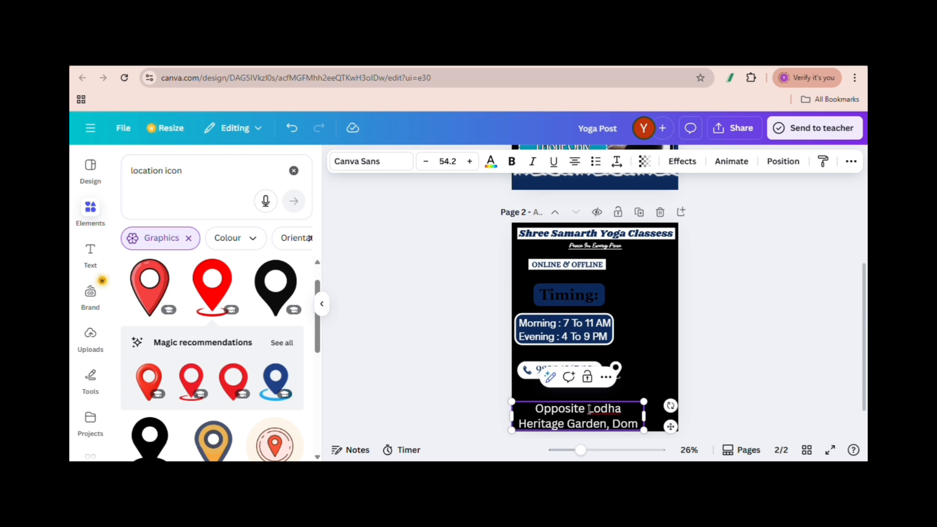
type("bivli (E")
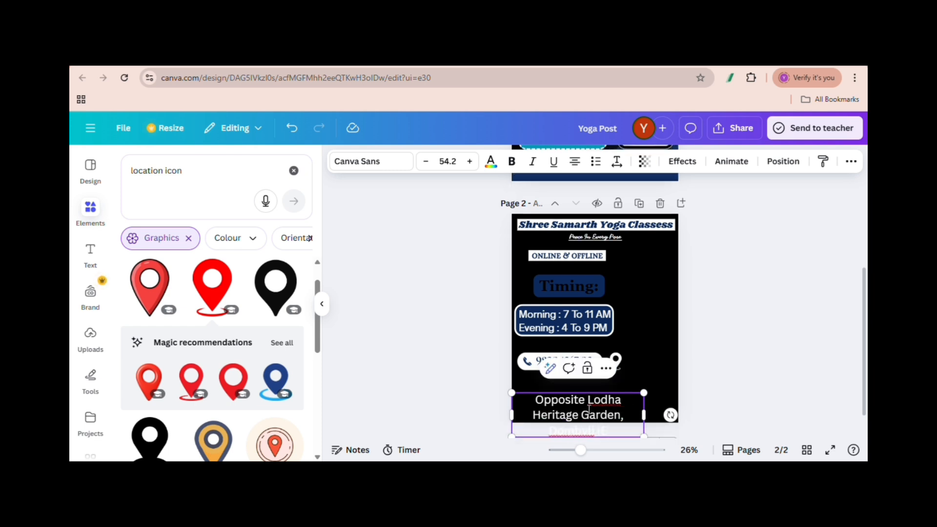
Shrink the address text to about size 30 and place it on a single line beside the location pin.
left_click_drag(643, 434, 662, 396)
left_click_drag(580, 451, 585, 451)
left_click_drag(580, 374, 601, 382)
left_click_drag(565, 414, 669, 372)
left_click_drag(610, 368, 601, 367)
Set the address font to Times New Roman MT and fine-tune its size and alignment next to the pin.
left_click(391, 161)
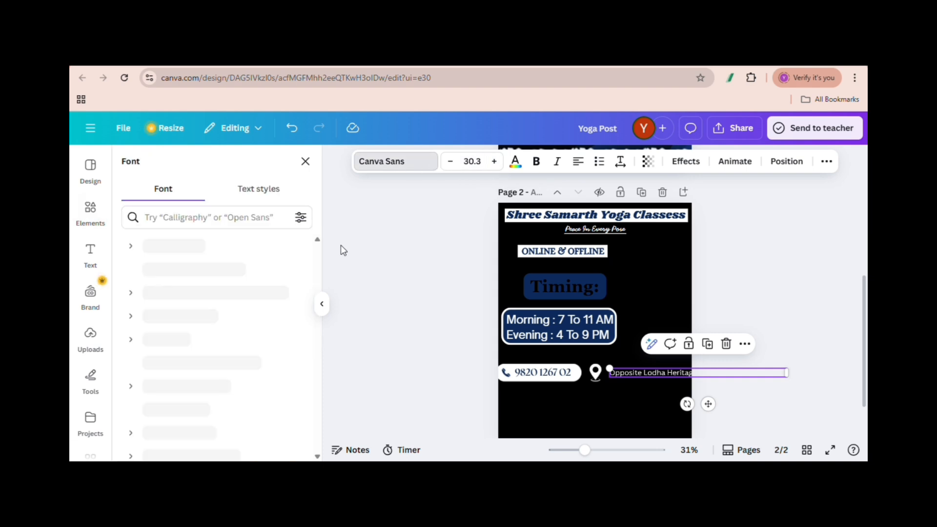
left_click(234, 318)
left_click_drag(609, 368, 601, 367)
left_click_drag(645, 373, 652, 369)
scroll(652, 369, "up", 3)
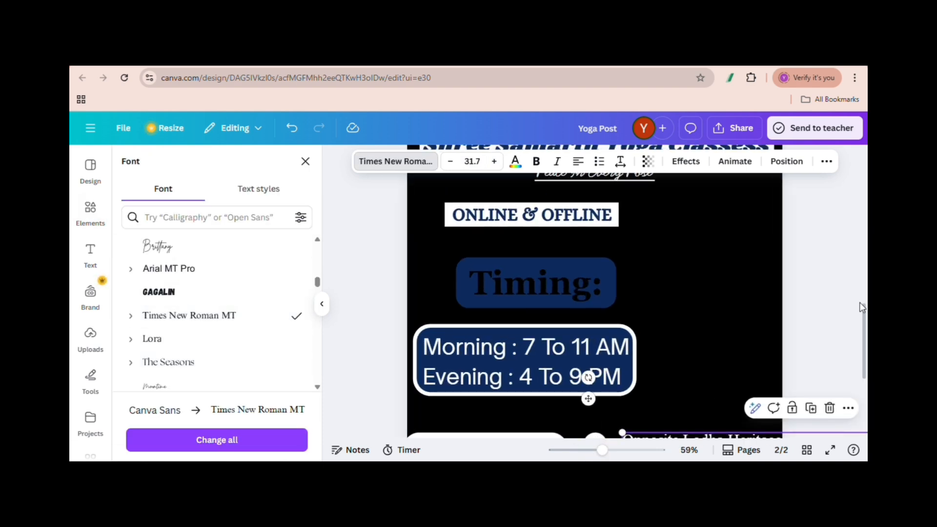
scroll(653, 369, "down", 4)
left_click_drag(622, 236, 622, 201)
left_click_drag(659, 255, 746, 253)
left_click_drag(689, 239, 623, 229)
Group the address with the phone bar and pin, shrink the row and place it at page 2's left edge.
left_click_drag(477, 222, 664, 258)
left_click(770, 211)
left_click_drag(402, 236, 581, 241)
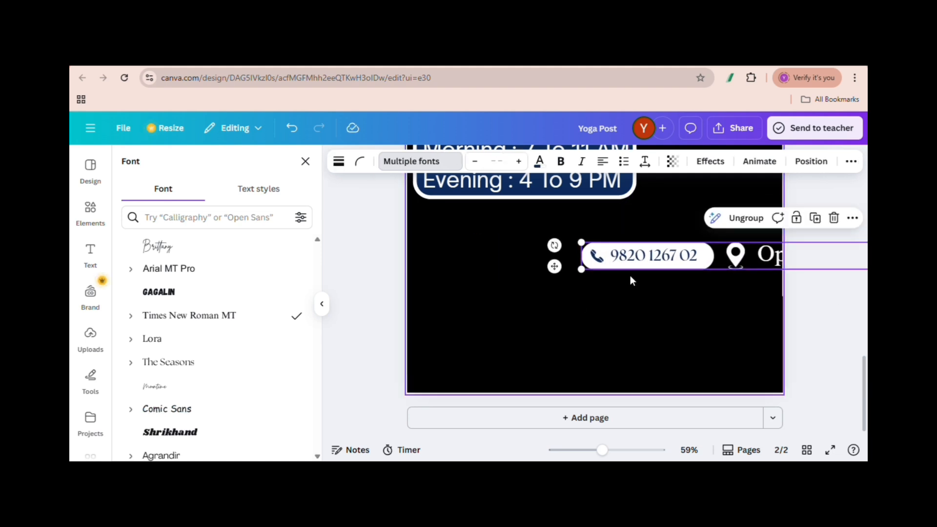
left_click_drag(639, 257, 502, 257)
left_click_drag(444, 243, 623, 250)
left_click_drag(679, 261, 464, 250)
left_click_drag(407, 238, 486, 242)
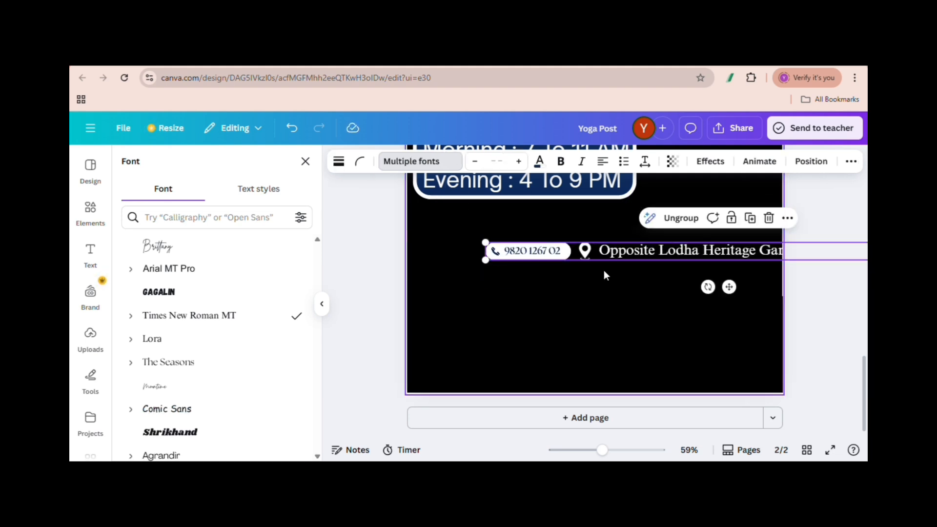
left_click_drag(632, 255, 560, 249)
left_click_drag(413, 236, 472, 265)
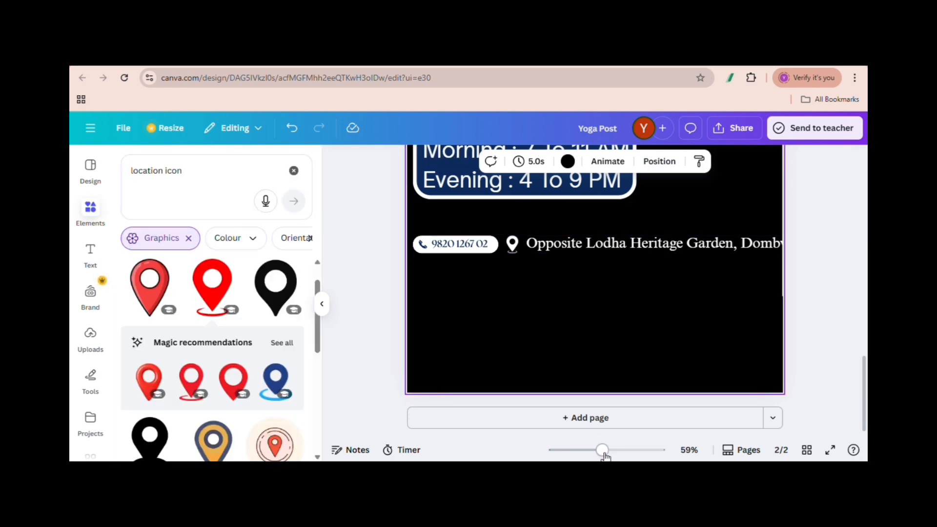
Try wrapping the address onto a second line before the town name and narrow its text box to fit.
double_click(745, 248)
left_click(742, 247)
key("Return")
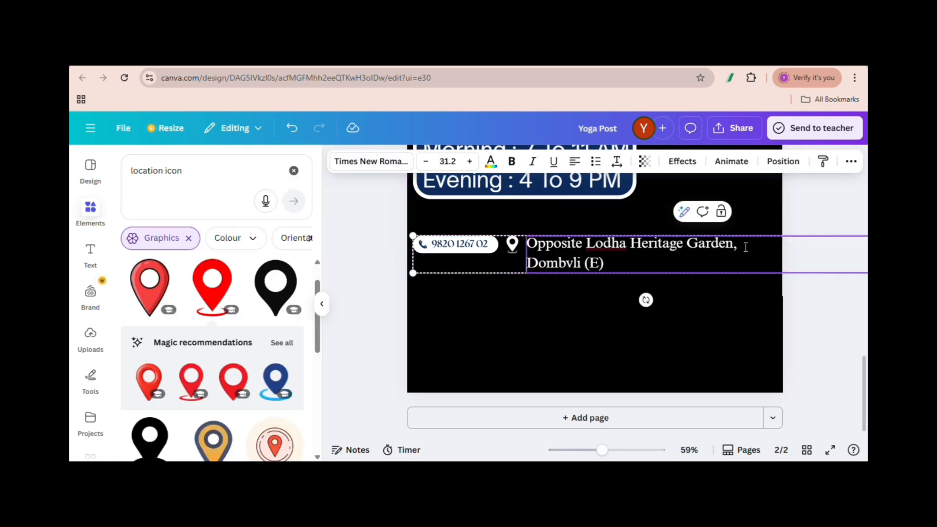
left_click(734, 341)
left_click(634, 449)
left_click_drag(629, 450, 599, 450)
left_click(676, 268)
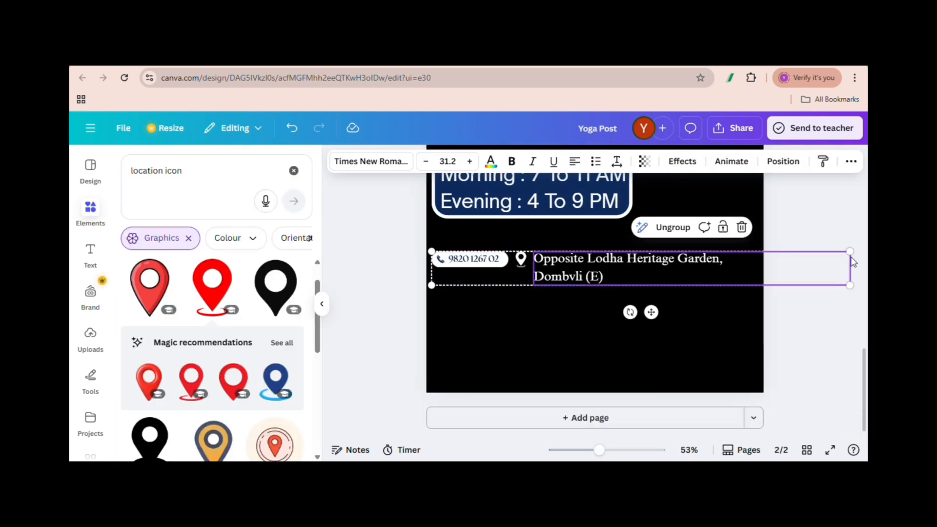
left_click(755, 277)
left_click_drag(849, 268, 730, 268)
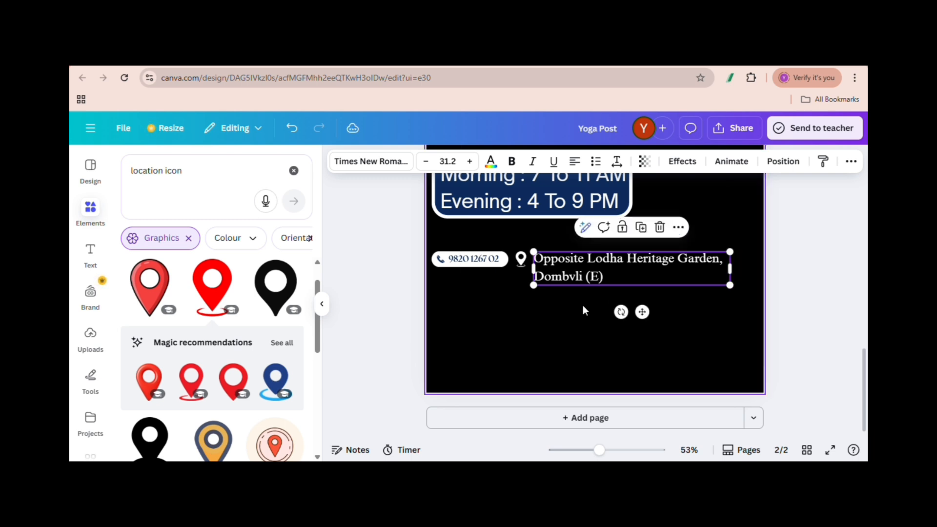
Correct the town's spelling in the address and rejoin it into a single line in a wider text box.
left_click(582, 306)
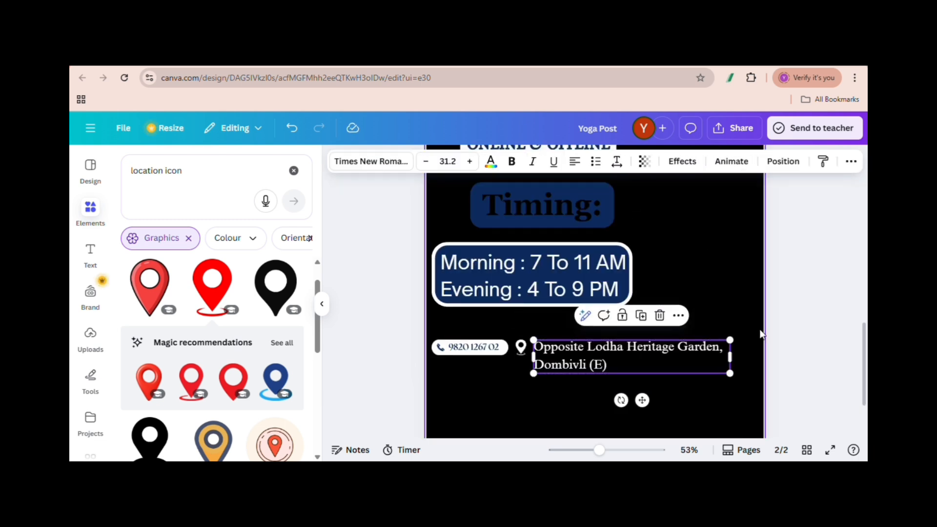
left_click_drag(730, 356, 778, 358)
double_click(538, 364)
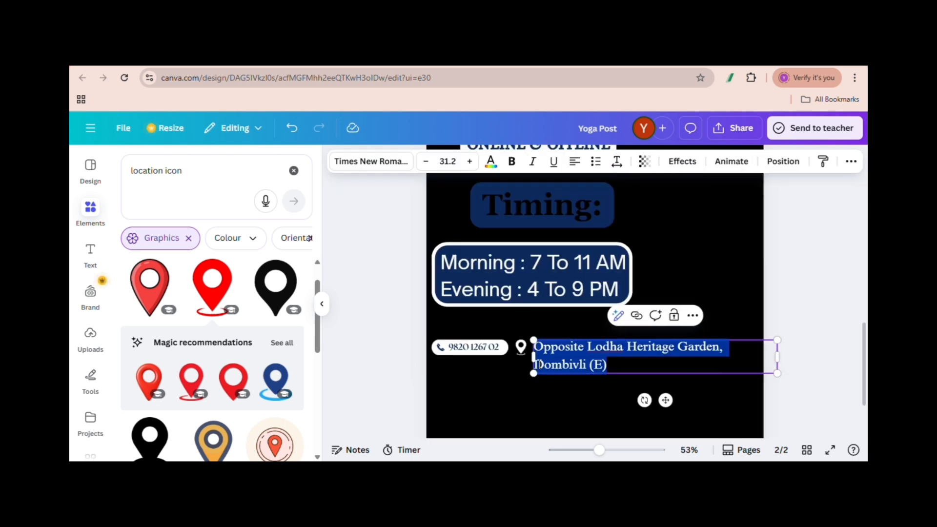
left_click(538, 363)
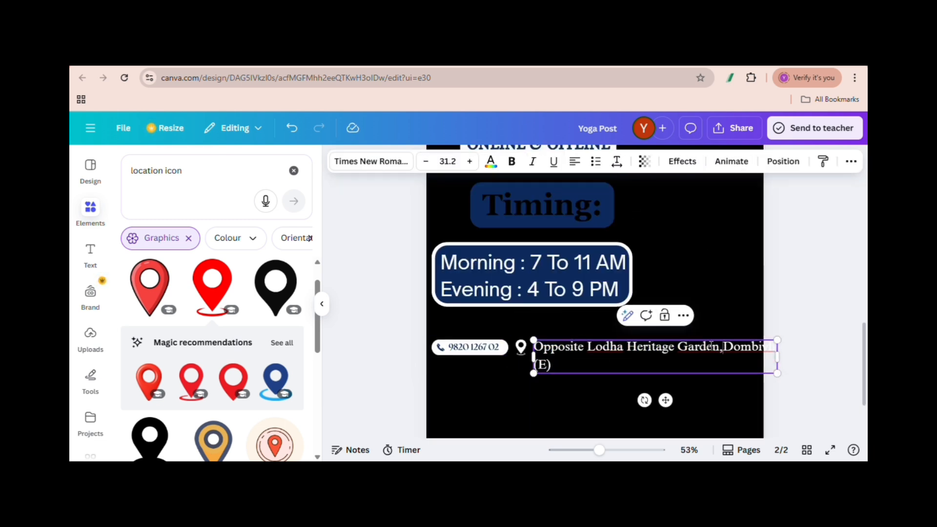
left_click_drag(779, 360, 849, 358)
left_click(685, 397)
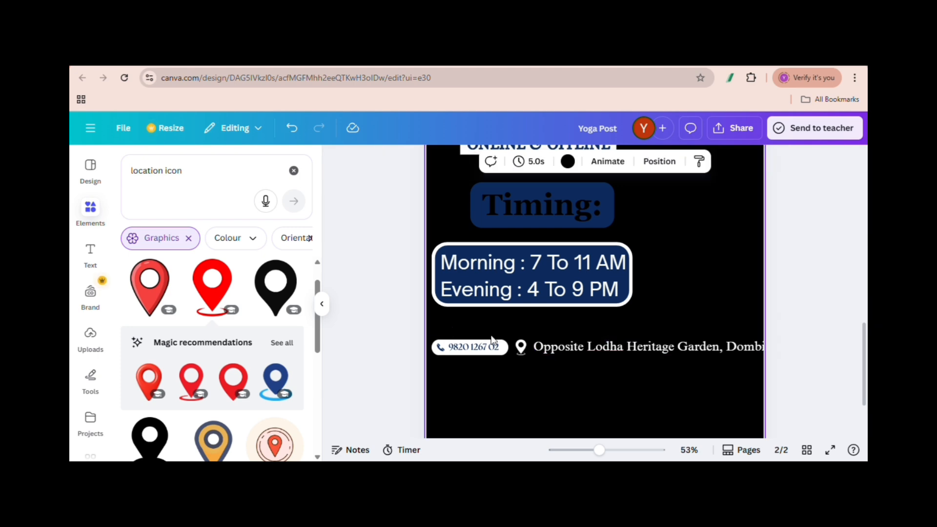
Copy the grouped phone bar, pin and address from page 2 and paste it onto page 1.
left_click_drag(405, 328, 609, 363)
left_click(621, 317)
left_click_drag(431, 339, 510, 367)
left_click(496, 380)
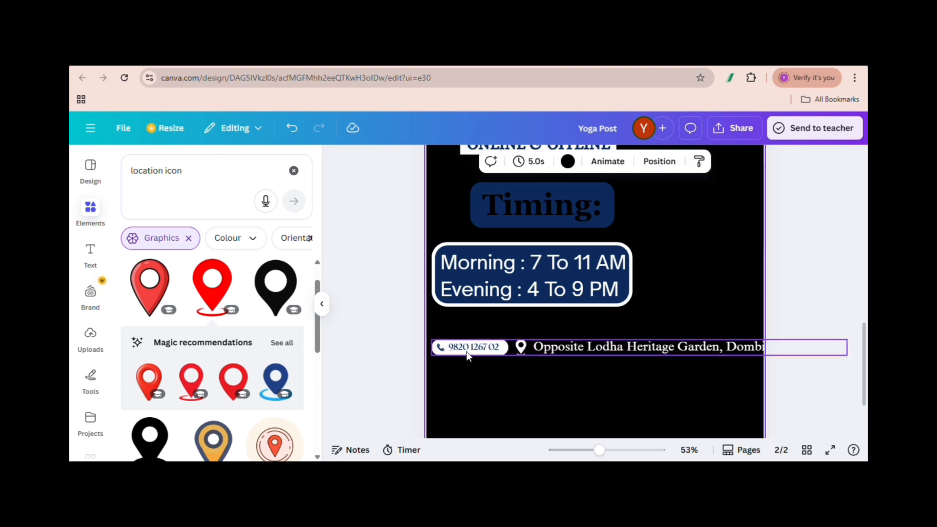
left_click(467, 351)
left_click(581, 405)
left_click(553, 350)
left_click(554, 350)
key("ctrl+c")
left_click_drag(864, 347, 863, 232)
left_click(596, 276)
key("ctrl+v")
Place the contact row in page 1's torn-paper footer and shrink it so the whole address fits the width.
left_click_drag(605, 315, 587, 449)
left_click_drag(864, 291, 860, 312)
left_click_drag(585, 450, 610, 450)
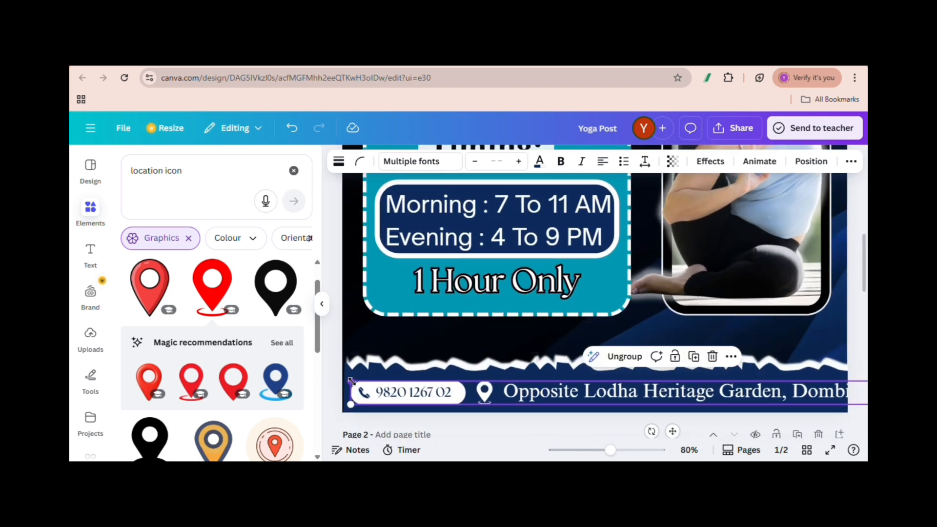
left_click_drag(351, 380, 435, 384)
left_click_drag(499, 391, 418, 387)
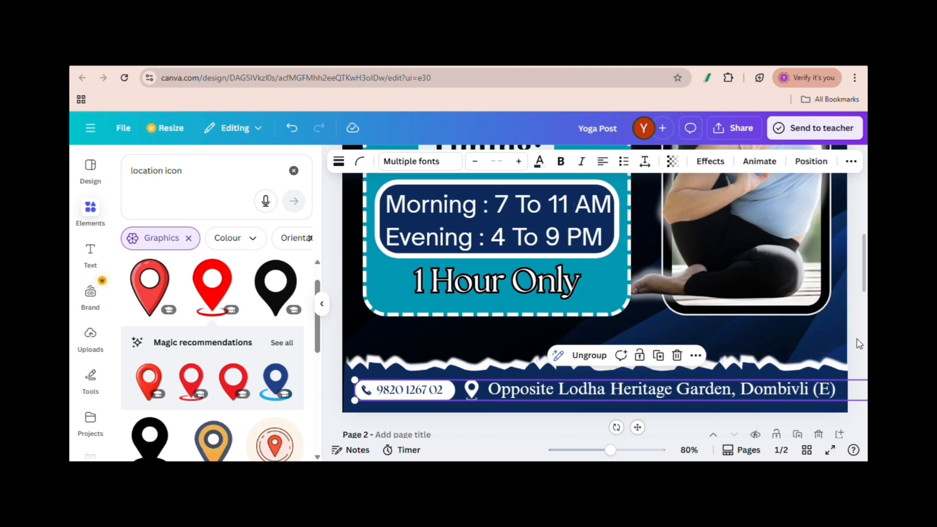
Search the graphics for "join us" and add the peach "JOIN US!" ribbon to page 1.
left_click_drag(610, 450, 586, 450)
scroll(863, 314, "up", 2)
left_click(293, 170)
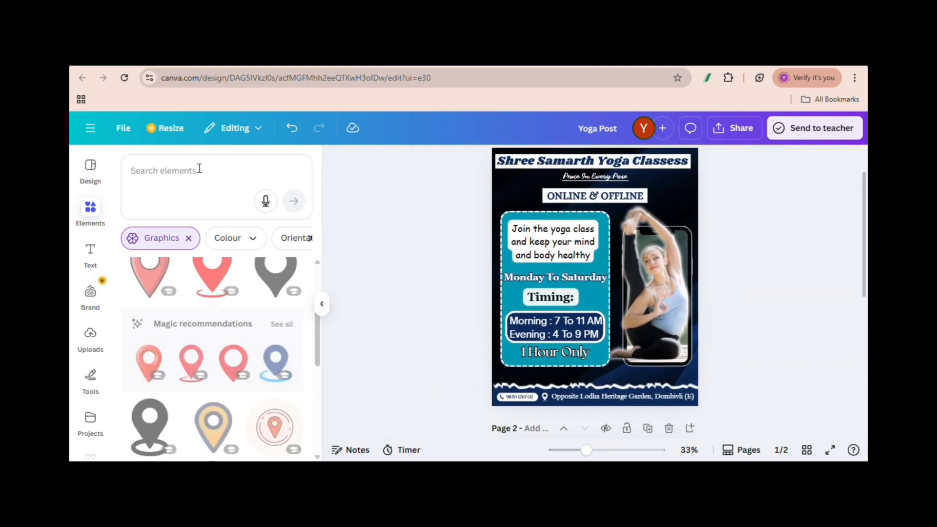
type("join us")
left_click(204, 276)
left_click(289, 306)
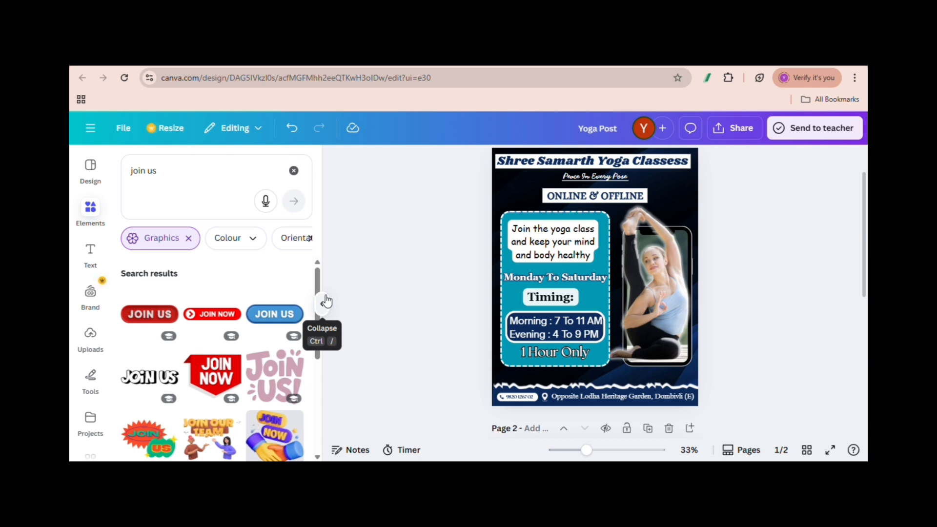
scroll(273, 342, "down", 5)
left_click_drag(275, 315, 675, 189)
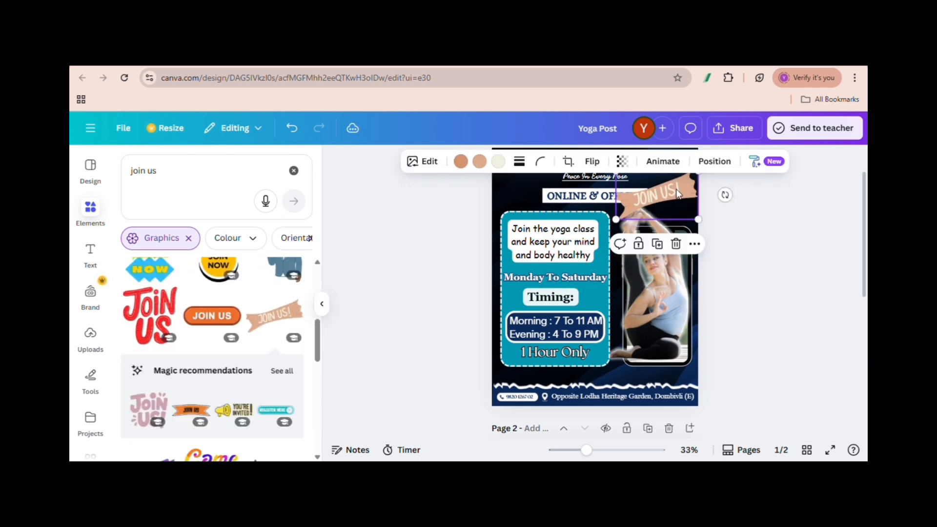
Shrink the "JOIN US!" ribbon, tilt it slightly and place it under the title, beside the "ONLINE & OFFLINE" label.
left_click_drag(698, 219, 674, 402)
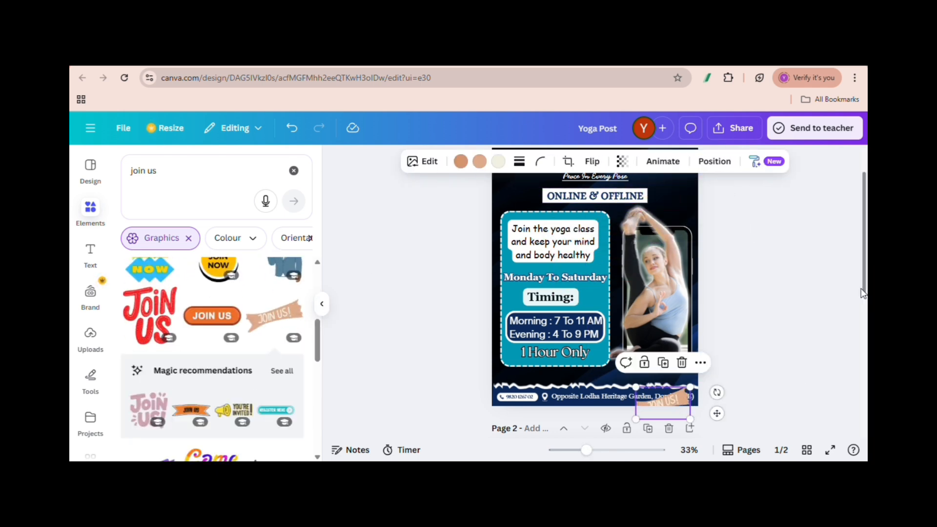
left_click_drag(863, 289, 862, 268)
left_click_drag(676, 434, 683, 245)
left_click_drag(675, 231, 534, 229)
left_click_drag(508, 272, 517, 275)
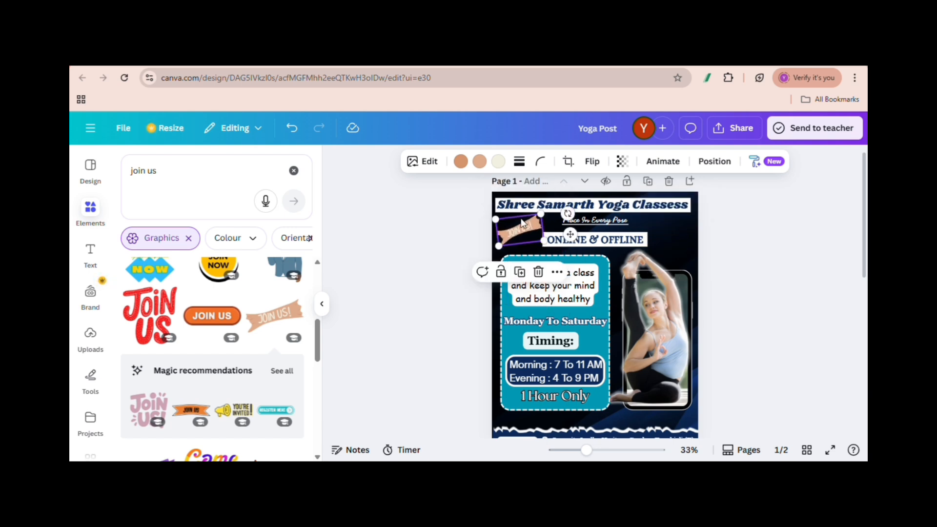
left_click_drag(569, 236, 567, 243)
Recolour the "JOIN US!" ribbon white, with its lettering and remaining accent in dark blue.
left_click(498, 161)
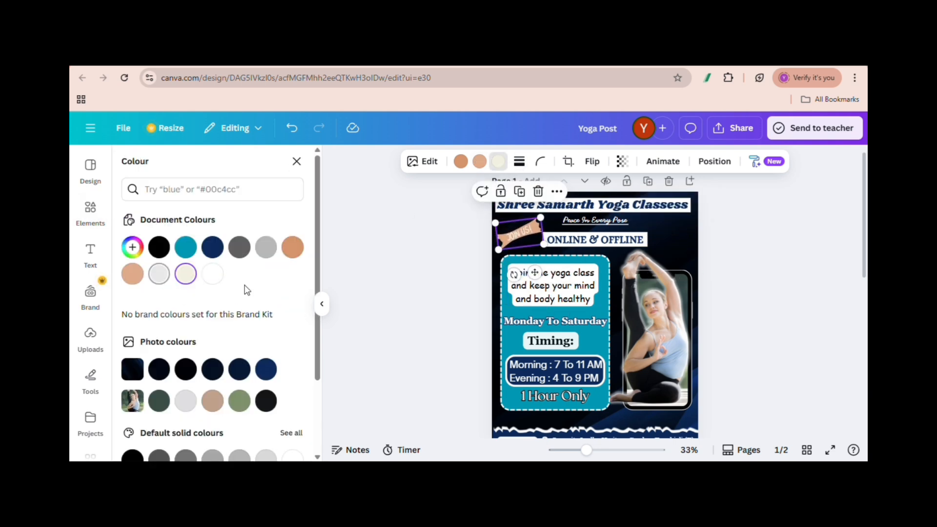
left_click(206, 278)
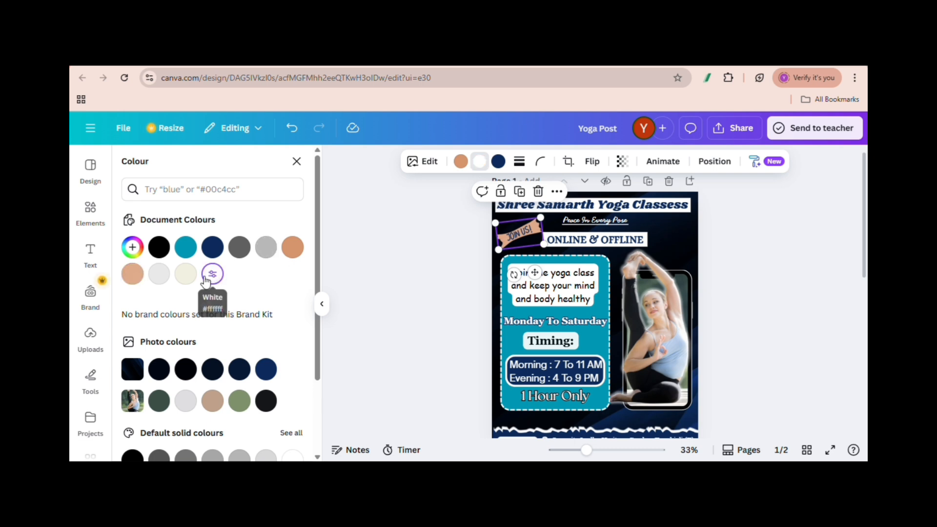
left_click(793, 266)
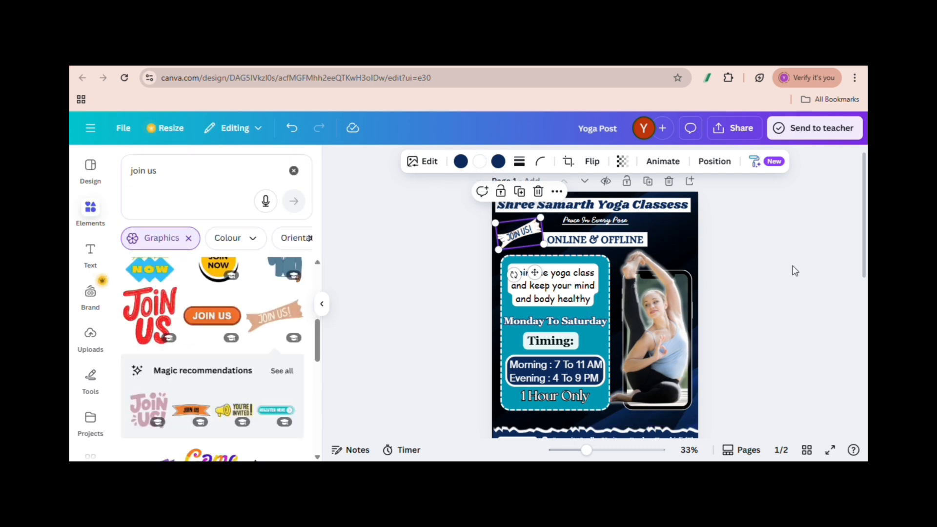
left_click(671, 221)
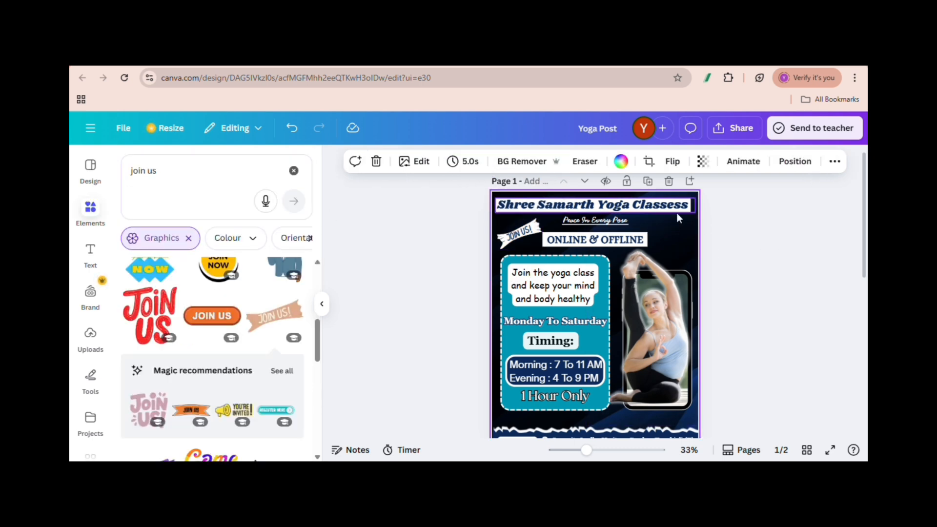
Search the graphics for "yoga icon" and add the circular line-art mandala to page 1.
left_click_drag(452, 263, 676, 430)
left_click(294, 171)
type("yoga")
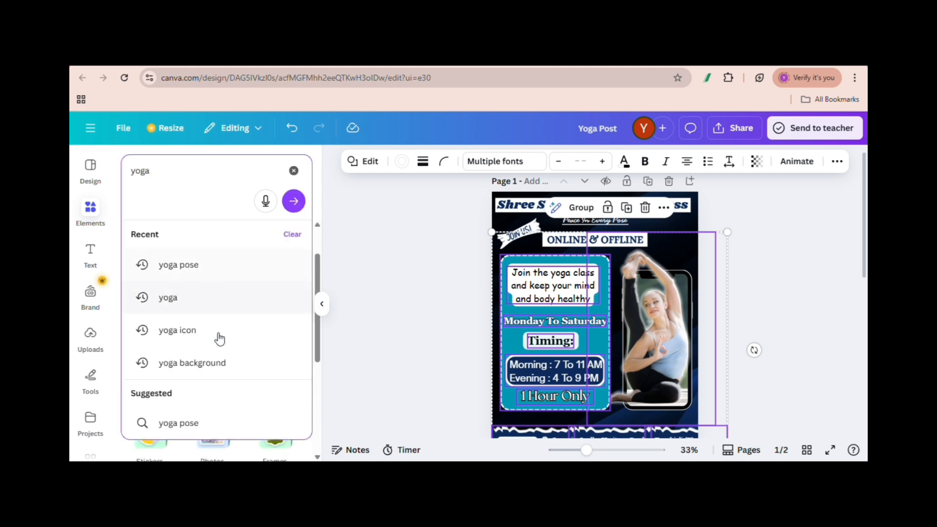
left_click(218, 330)
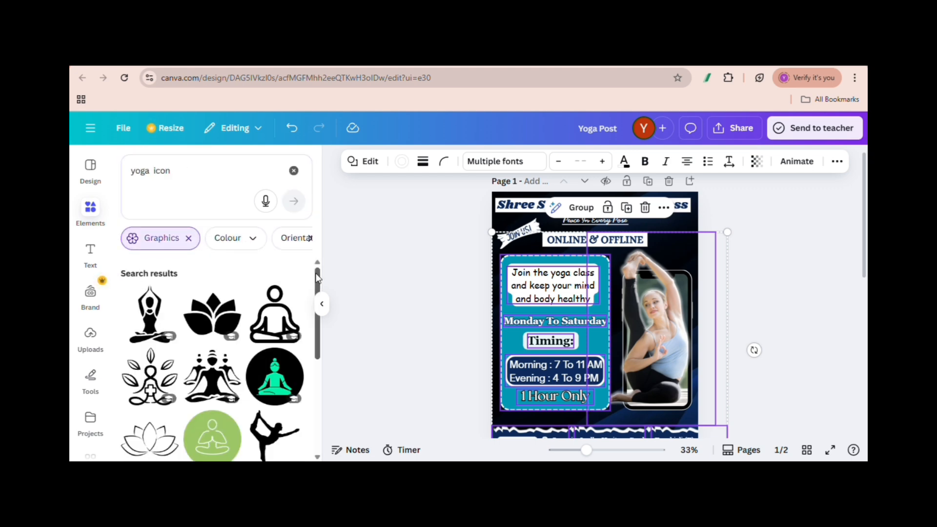
left_click_drag(317, 277, 317, 448)
left_click(294, 292)
left_click(382, 204)
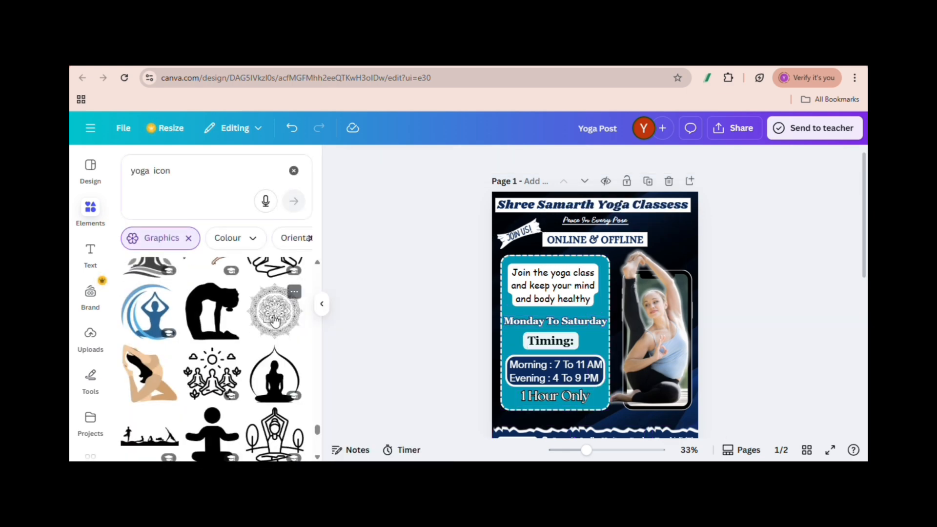
left_click(275, 318)
Recolour the mandala white and enlarge it to span page 1 behind the other elements.
left_click_drag(595, 315, 571, 296)
left_click(480, 161)
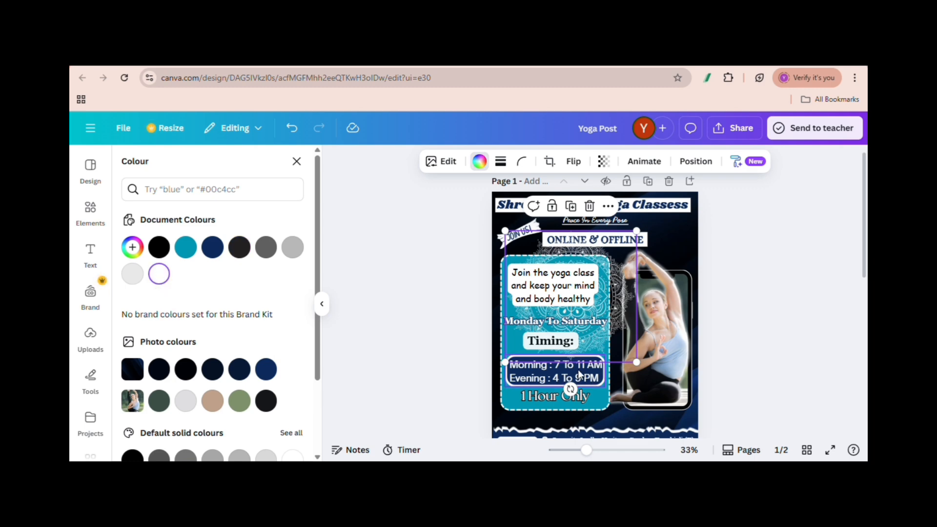
left_click_drag(637, 362, 699, 425)
left_click_drag(505, 230, 467, 192)
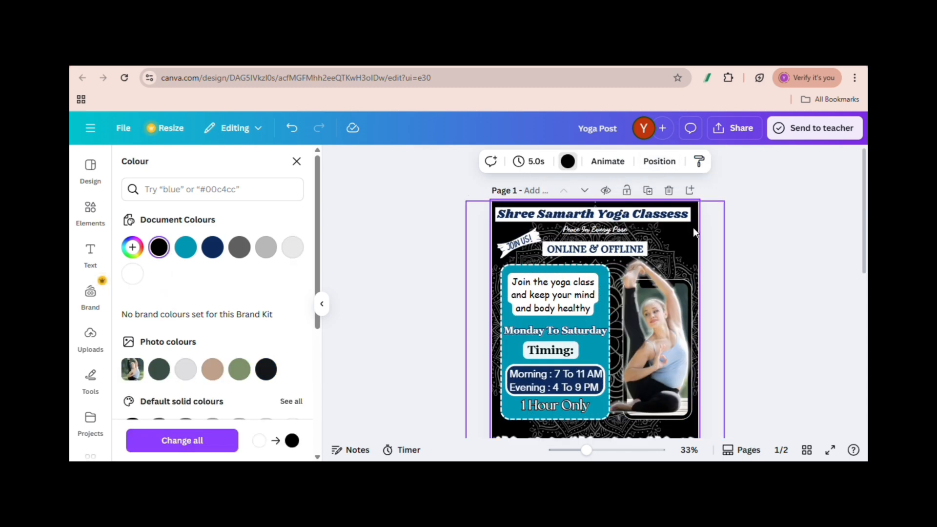
Undo the removal of page 1's background image and recolour the mandala black.
key("ctrl+z")
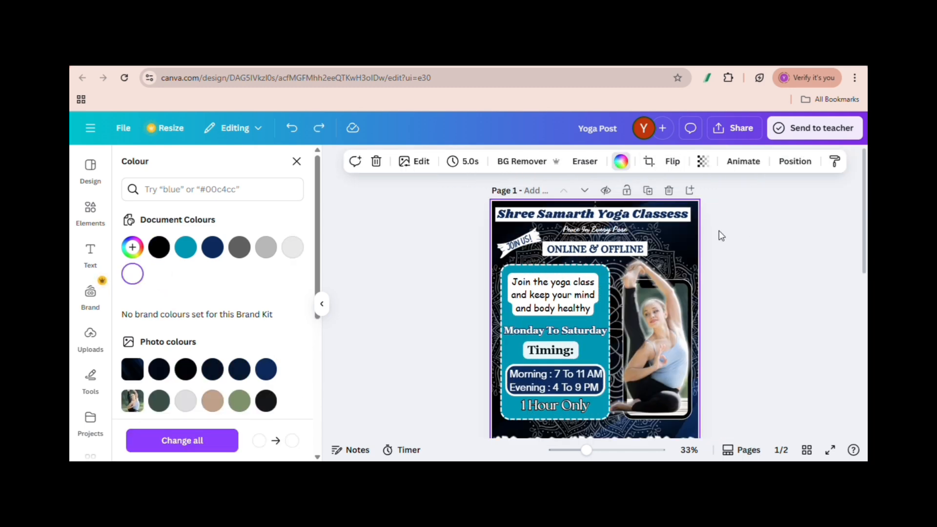
left_click(718, 235)
left_click(161, 250)
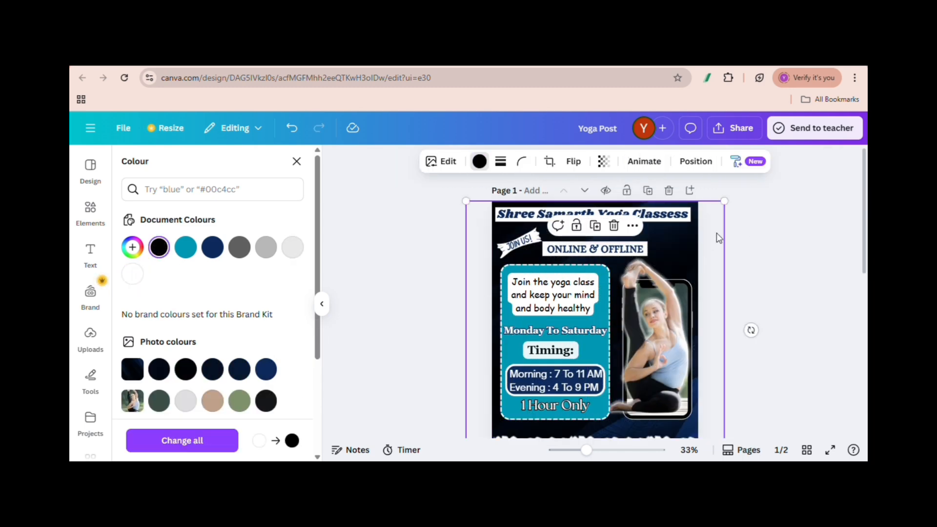
Preview page 1 in full screen, and browse the graphics for "dark blue background".
left_click(829, 450)
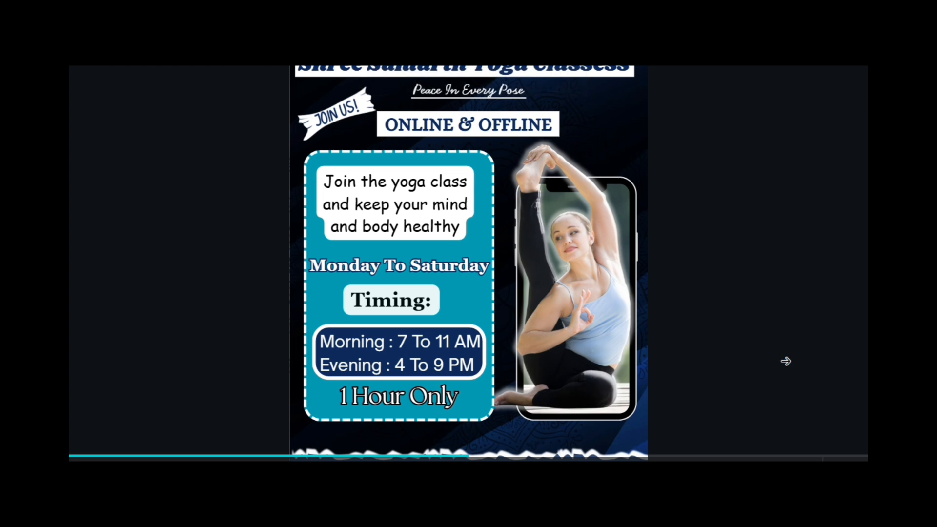
key("Escape")
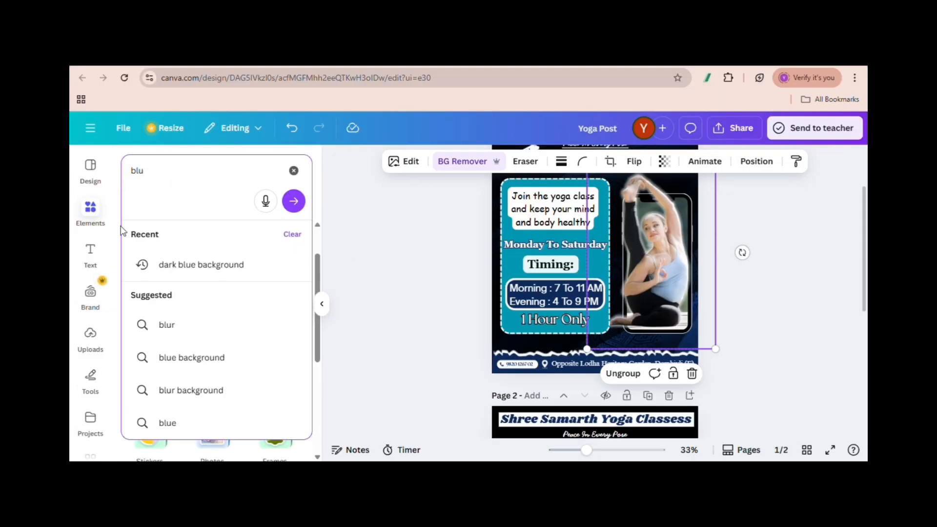
left_click(209, 264)
left_click(291, 378)
left_click_drag(318, 274, 319, 320)
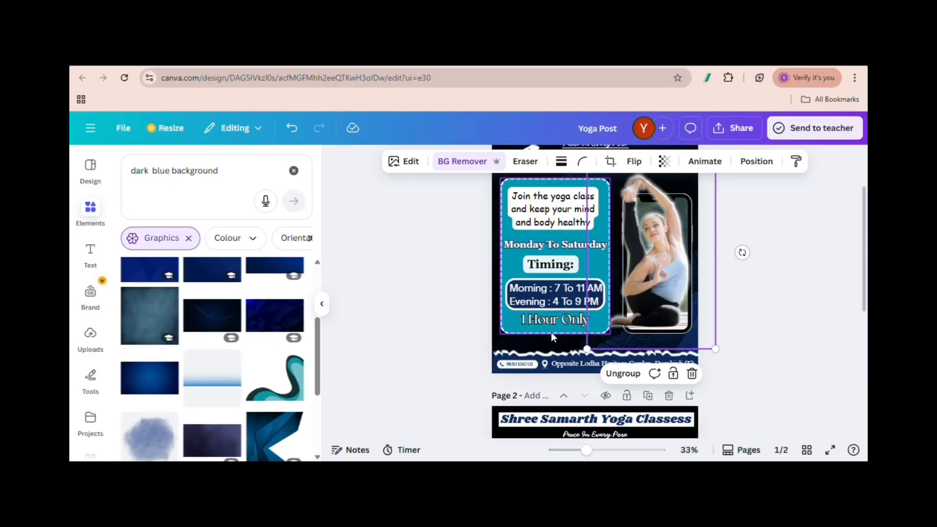
Delete page 1's background image through its layer list.
left_click(755, 162)
left_click_drag(318, 363, 330, 384)
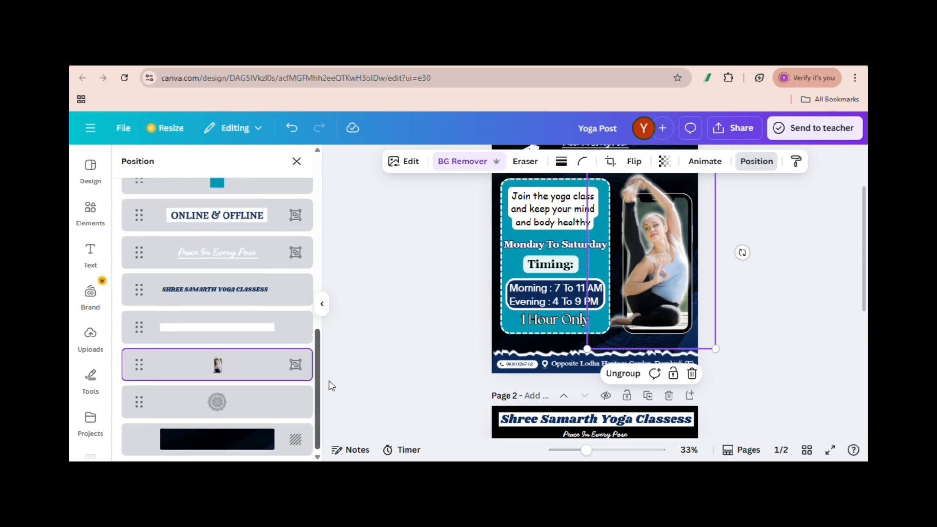
left_click(254, 441)
left_click(302, 428)
mouse_move(498, 322)
left_mouse_down()
mouse_move(498, 358)
mouse_move(498, 322)
left_mouse_up()
left_click(369, 226)
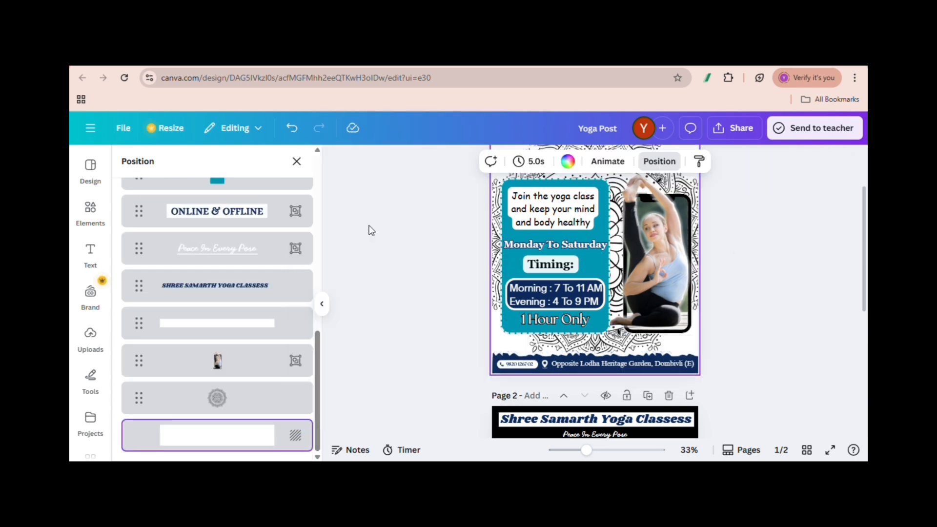
Add the dark blue geometric graphic to page 1 and set it as the page background.
left_click(297, 162)
left_click(265, 321)
right_click(653, 254)
left_click_drag(616, 249, 624, 323)
left_click_drag(602, 391, 555, 318)
right_click(624, 323)
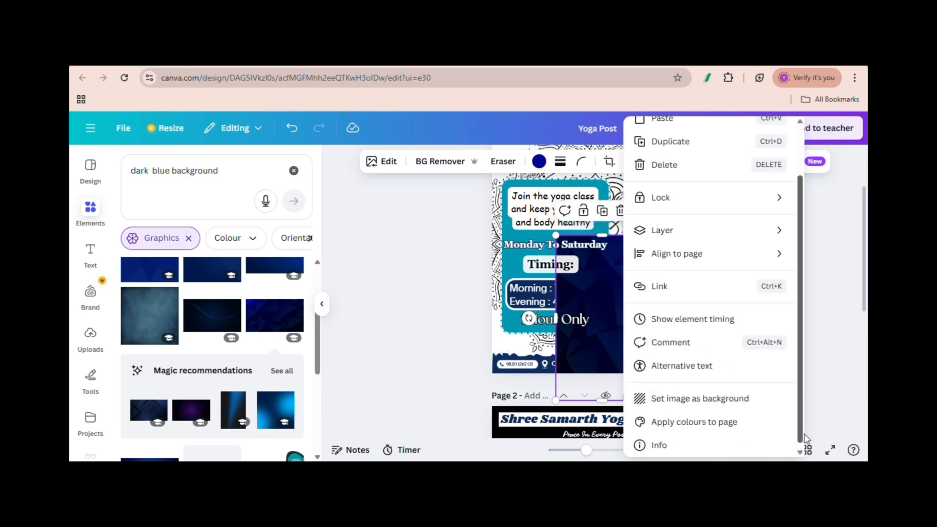
left_click(700, 396)
Enlarge the black mandala further beyond page 1's edges and preview the page in full screen.
scroll(849, 293, "up", 2)
left_click(682, 226)
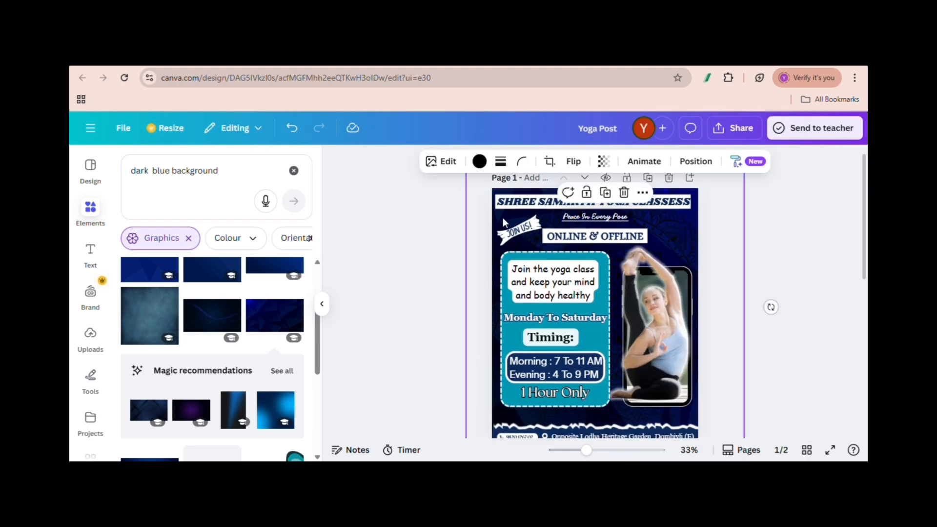
left_click_drag(864, 220, 864, 285)
left_click_drag(466, 294, 424, 294)
left_click_drag(865, 272, 867, 202)
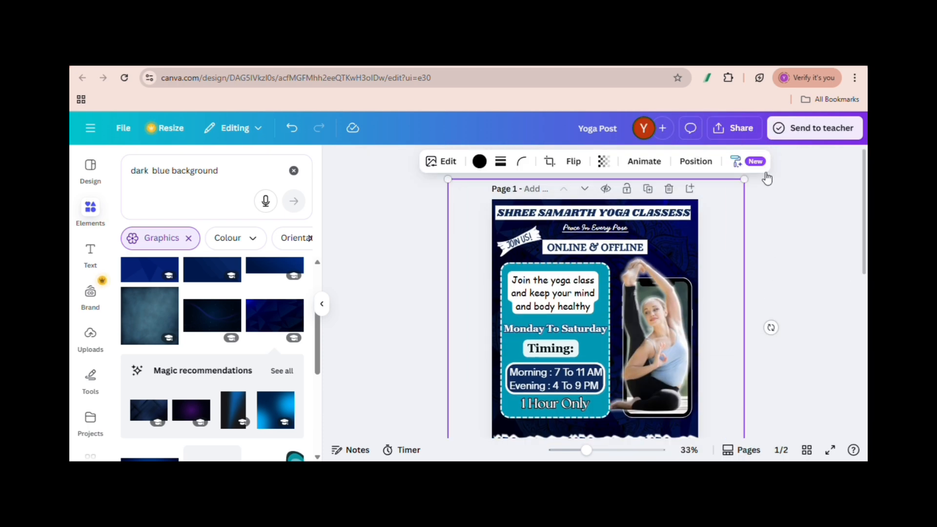
left_click(830, 450)
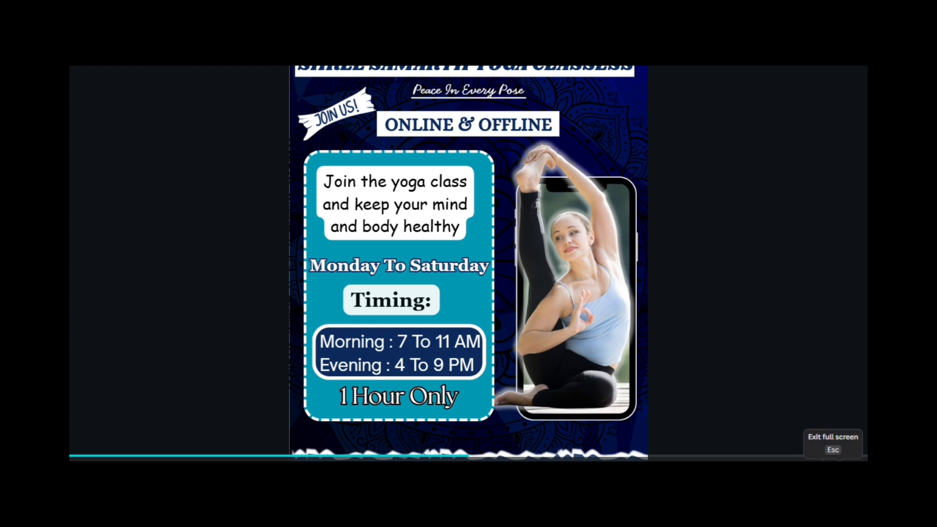
key("Escape")
Search the graphics for "yoga icon" and add the black lotus with a meditating figure to page 1.
left_click(293, 171)
type("yoga icon")
key("Return")
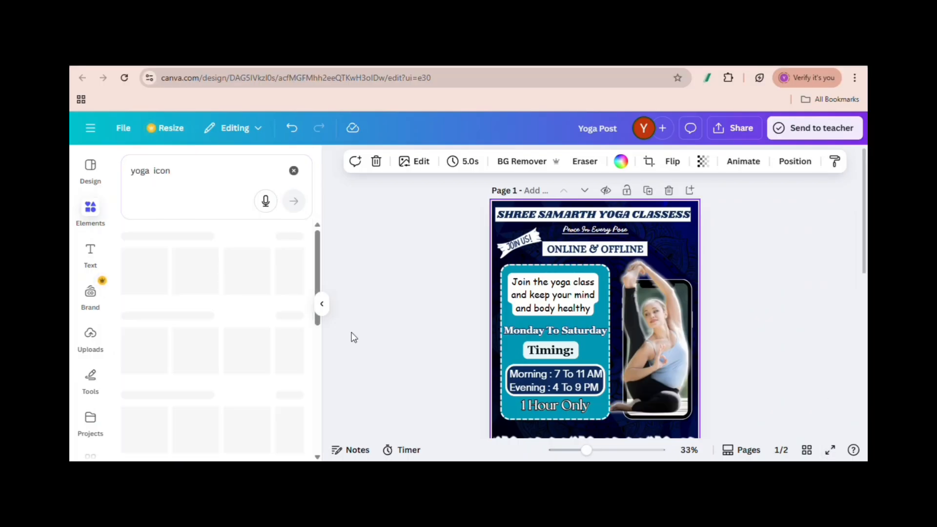
left_click(290, 308)
scroll(184, 358, "down", 10)
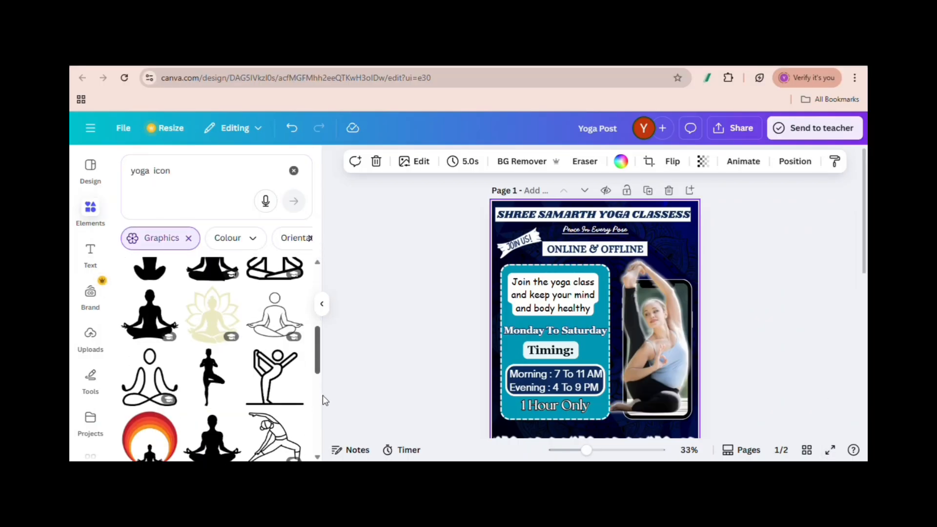
scroll(317, 390, "down", 10)
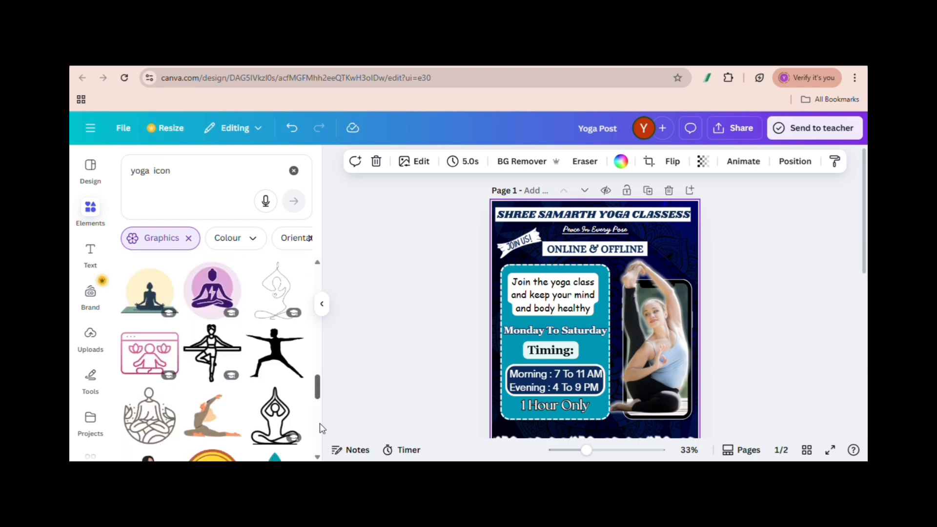
left_click_drag(317, 412, 316, 437)
left_click(212, 349)
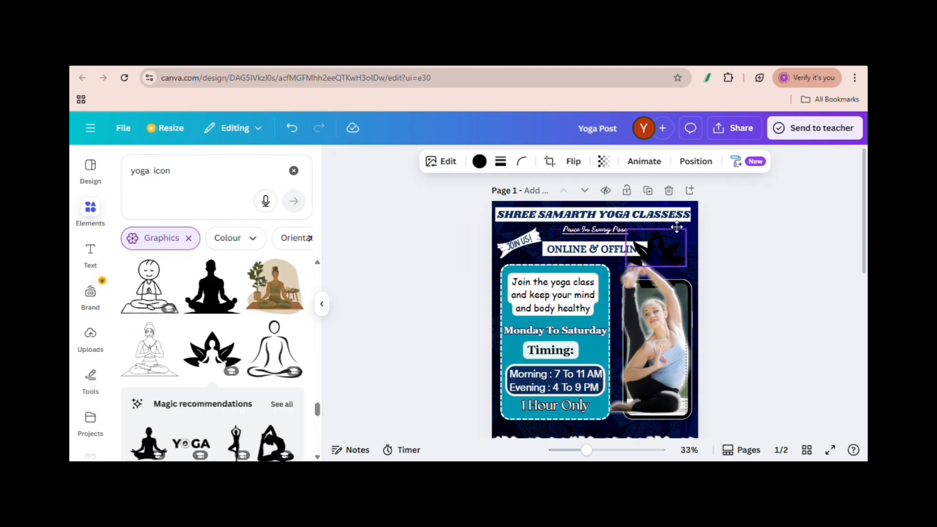
Fit the lotus icon beside the "ONLINE & OFFLINE" label, above the phone frame, and recolour it white.
left_click_drag(680, 247, 680, 239)
left_click(480, 162)
left_click(131, 277)
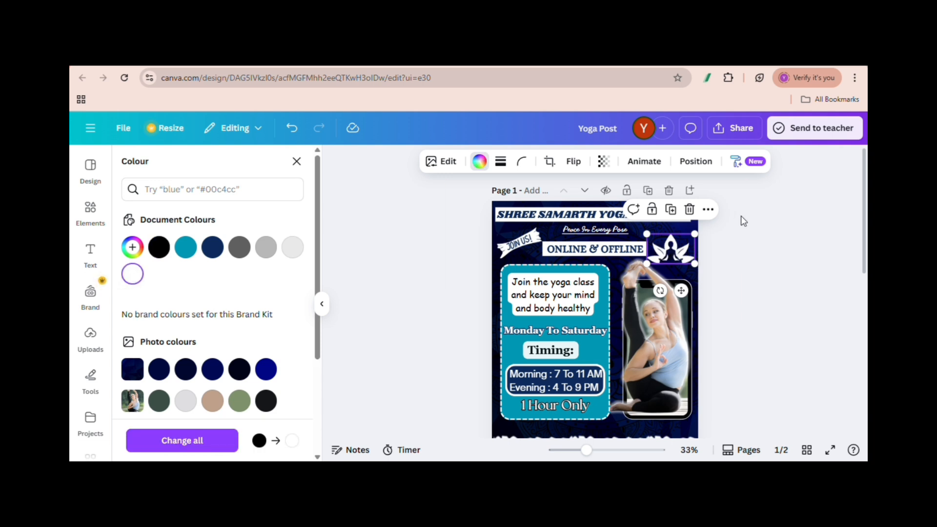
left_click(741, 215)
Download only page 1 as a PNG and open the saved Yoga Post.png in a maximised image viewer.
left_click(737, 131)
left_click(654, 376)
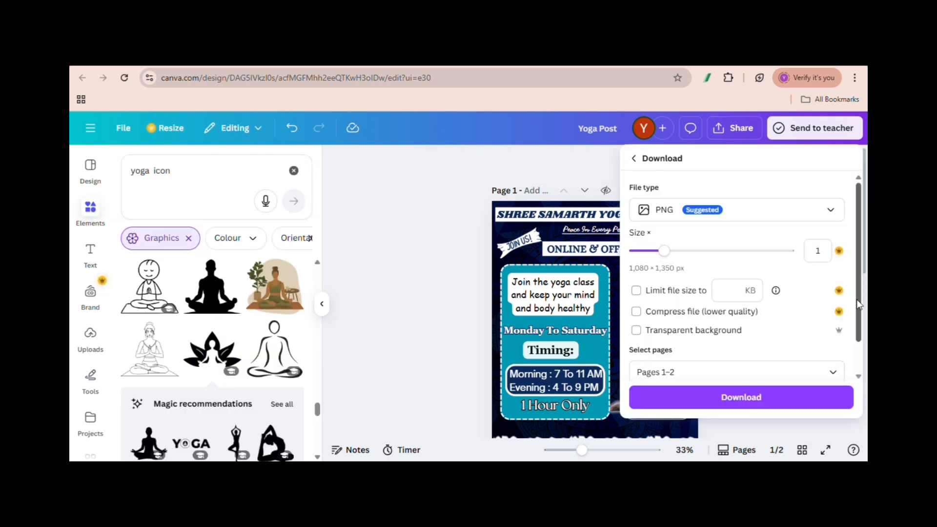
scroll(837, 331, "down", 2)
left_click(835, 335)
left_click(645, 206)
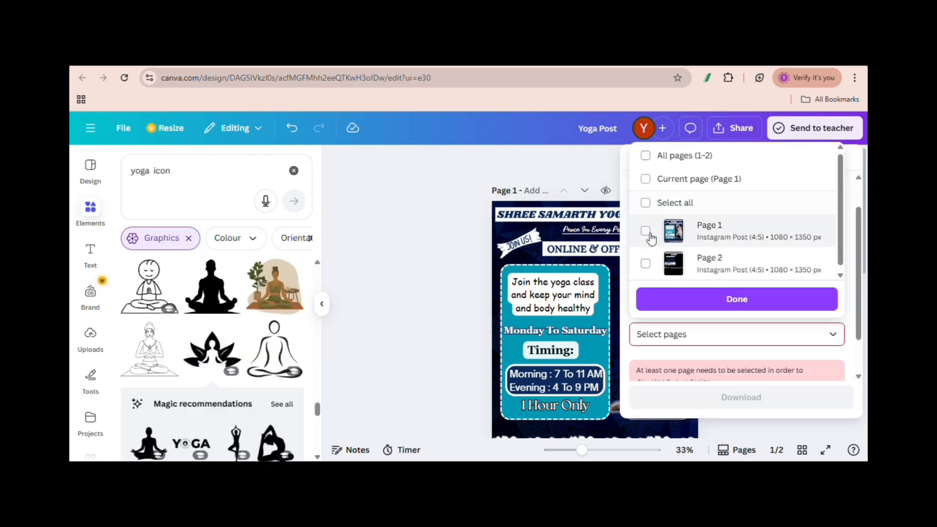
left_click(645, 233)
left_click(703, 301)
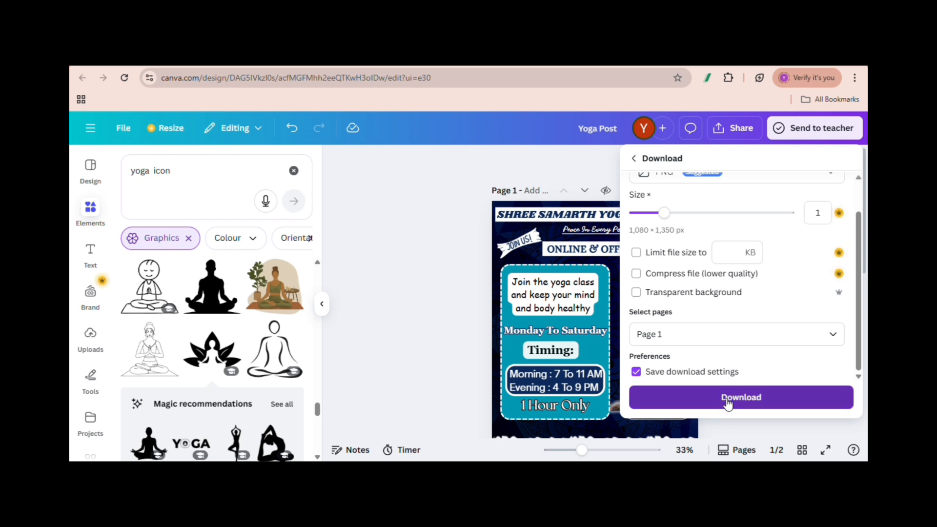
left_click(727, 403)
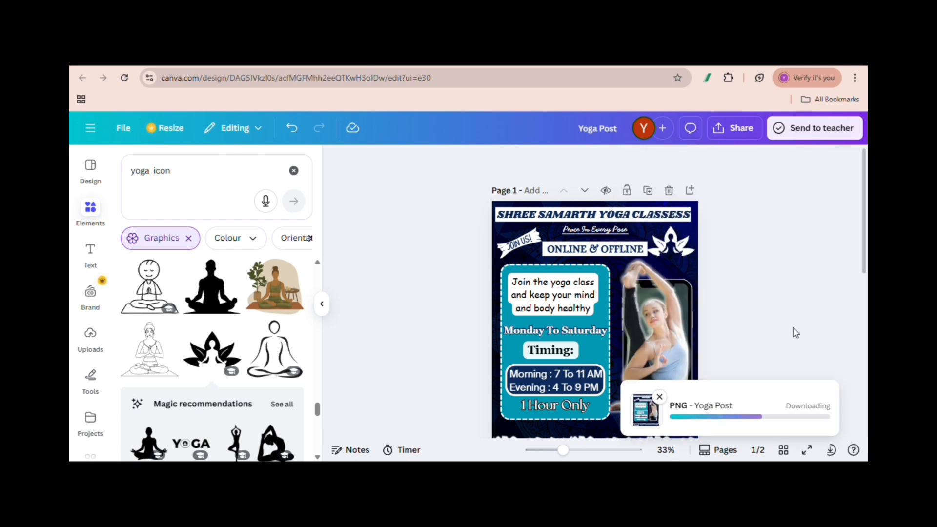
left_click(640, 113)
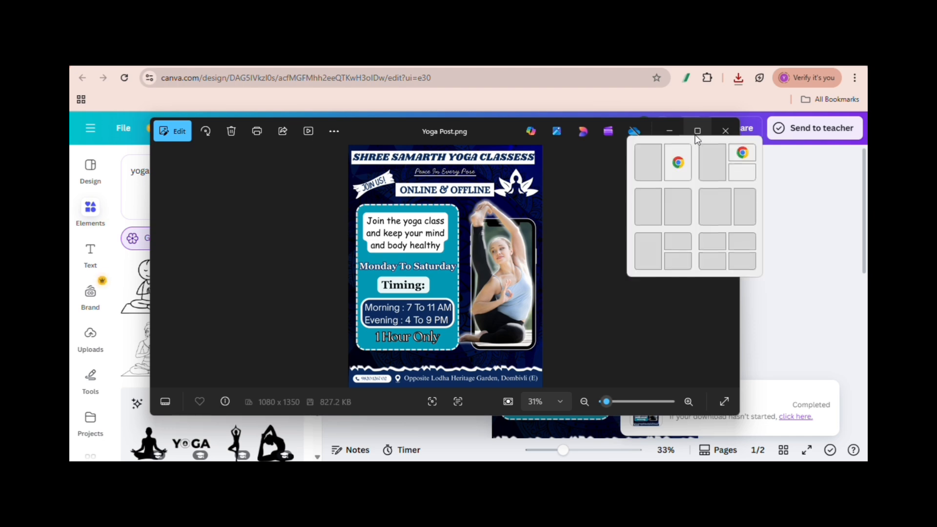
left_click(697, 133)
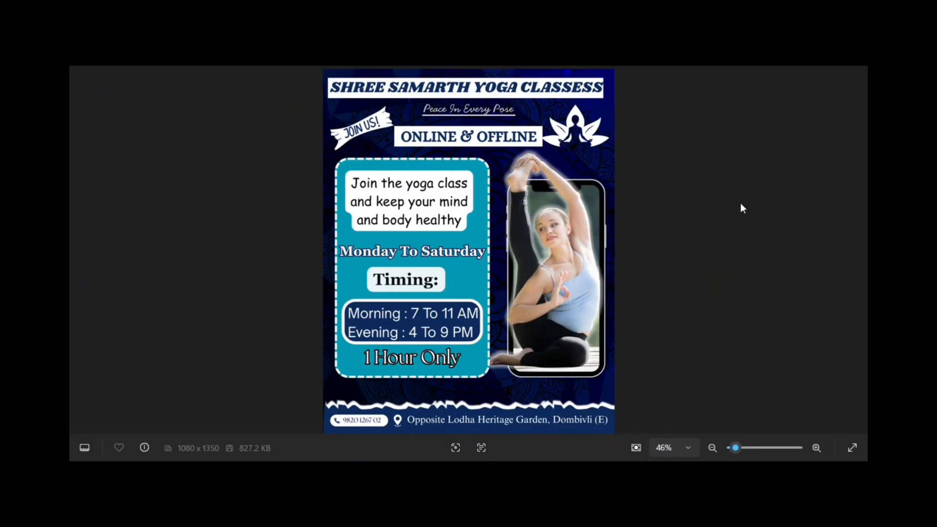